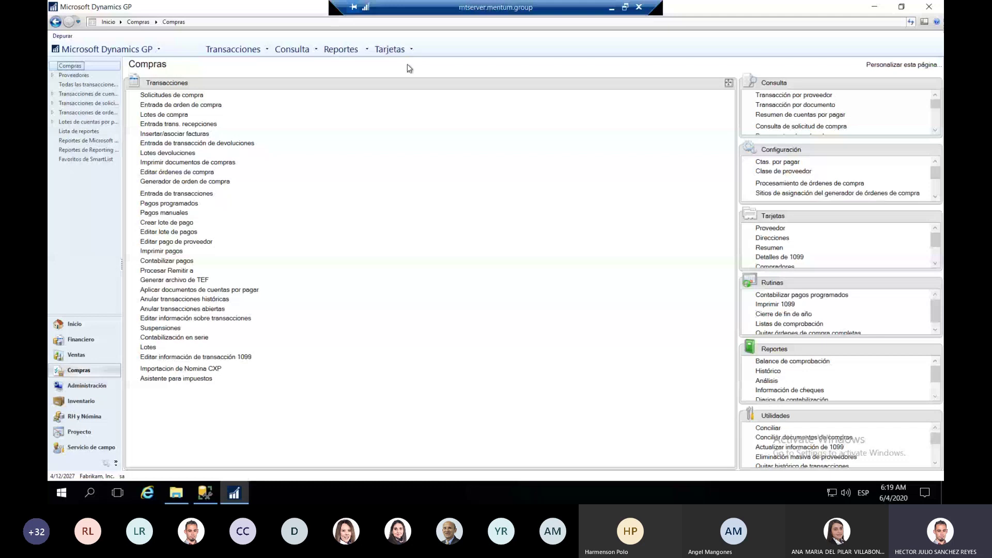
Step: Create checkbook BANCOLOMBIA01 in checkbook maintenance with a current-account description (CTA CORRIENTE plus its digits) and currency Z-US$
click(391, 49)
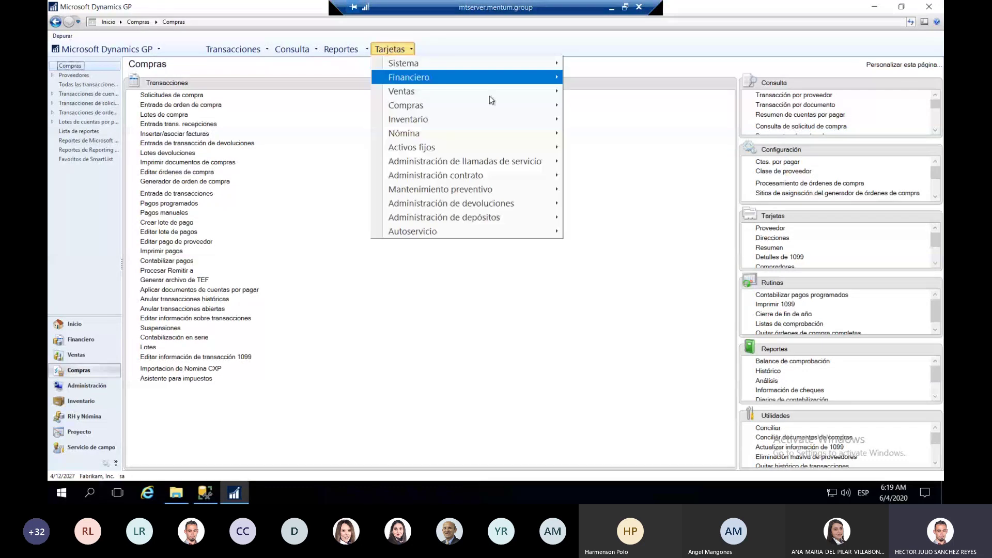
click(594, 175)
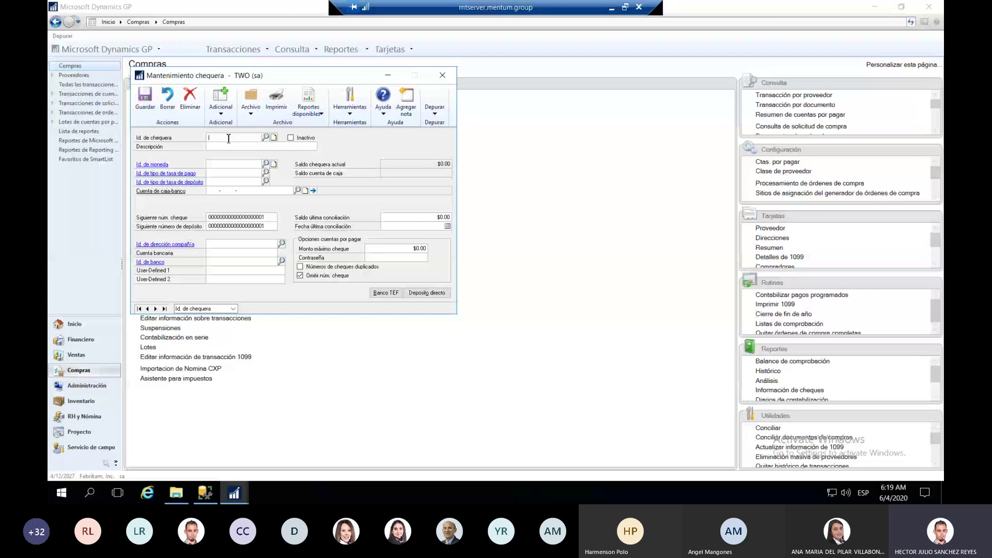
text(BANCOLOMBIA01)
text(CTA CORR)
click(265, 164)
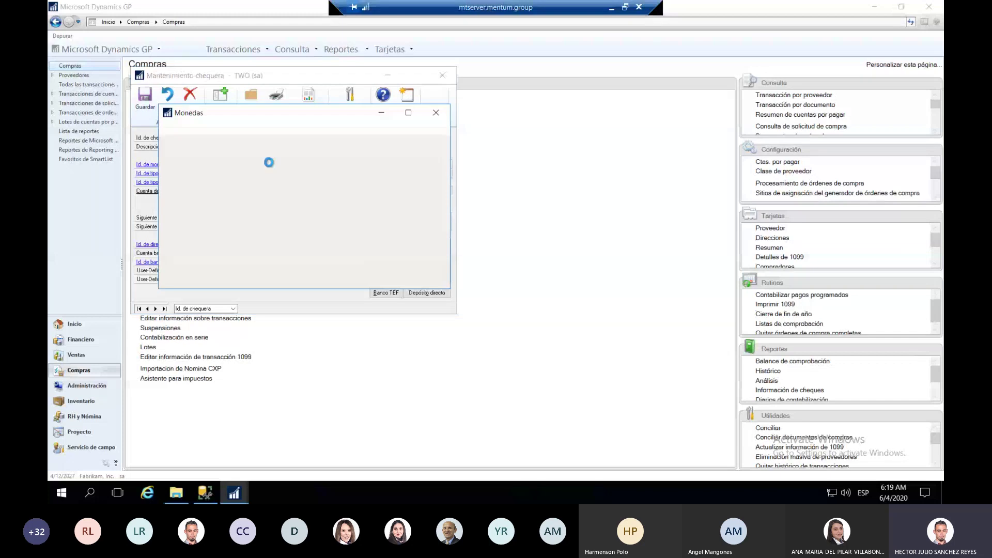
click(263, 263)
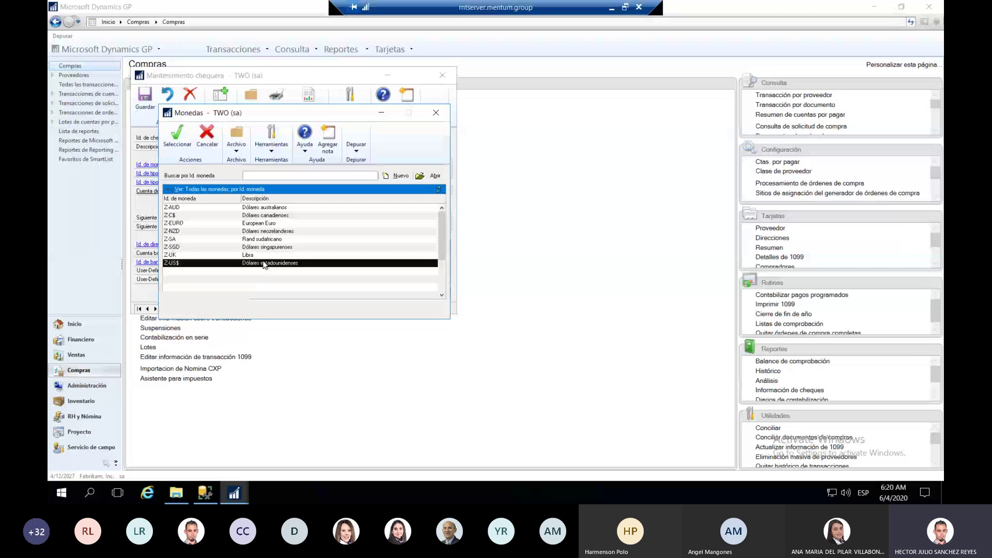
double_click(263, 263)
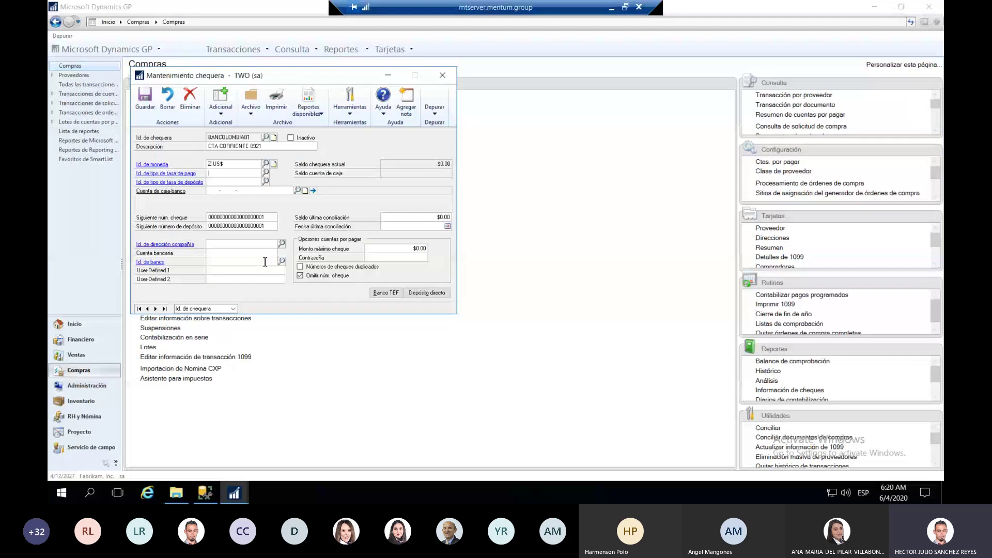
click(217, 189)
text(11)
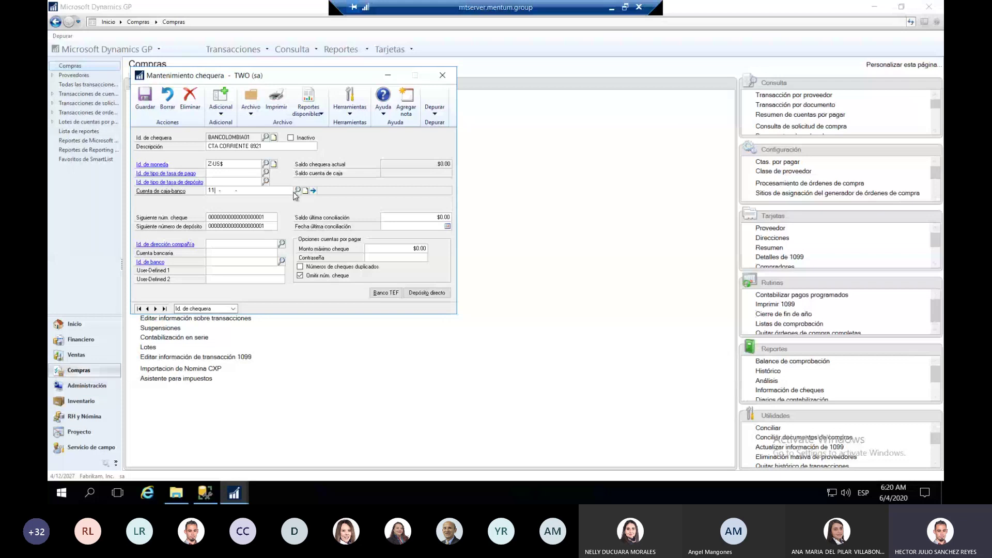
text(0)
click(298, 191)
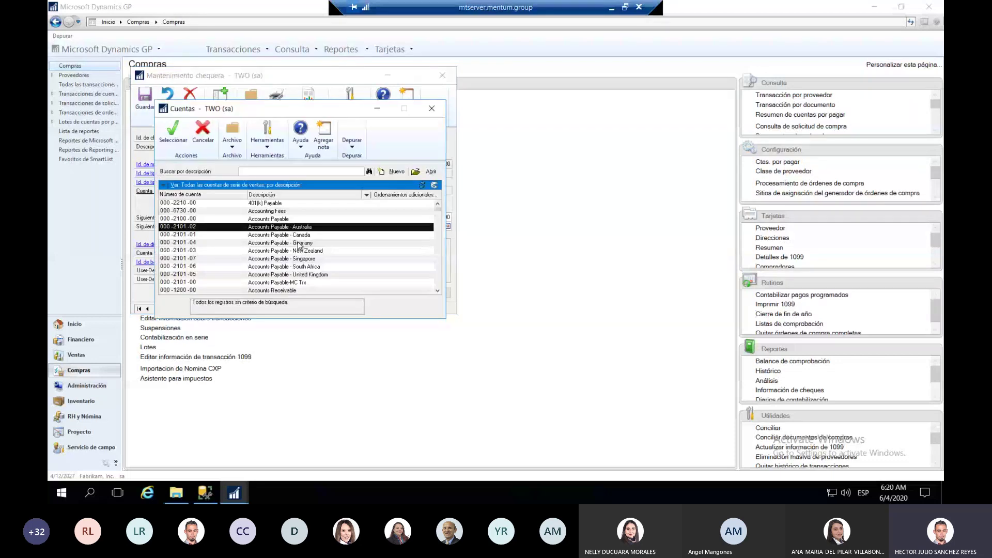
click(299, 246)
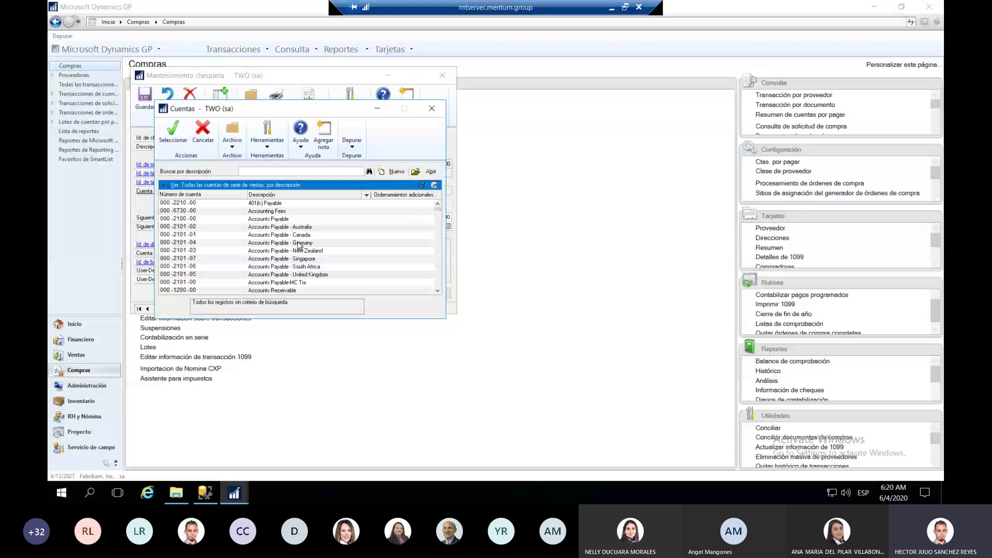
key(Page_Down)
click(432, 110)
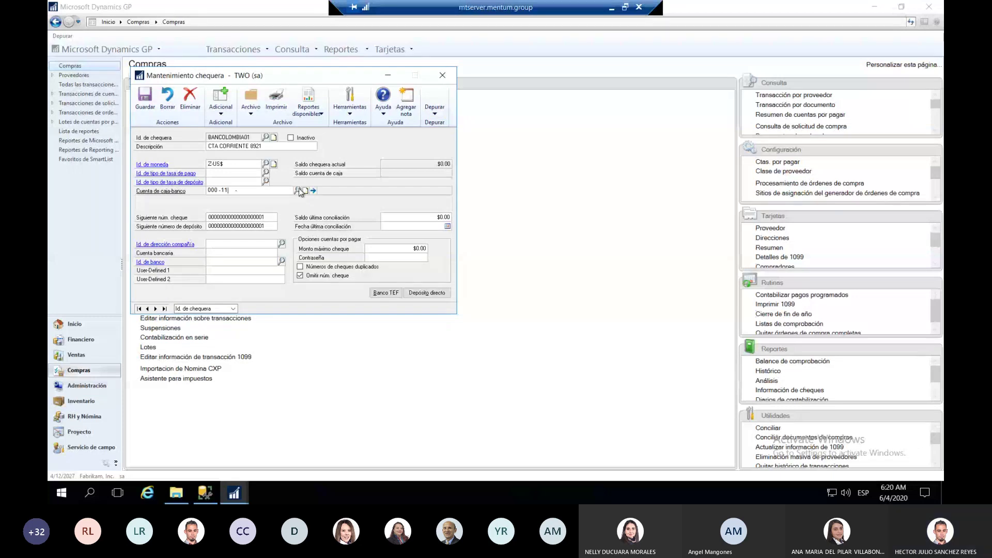
Step: Sort the account lookup by account number and assign 000-1110-10 as the checkbook's cash account
click(298, 190)
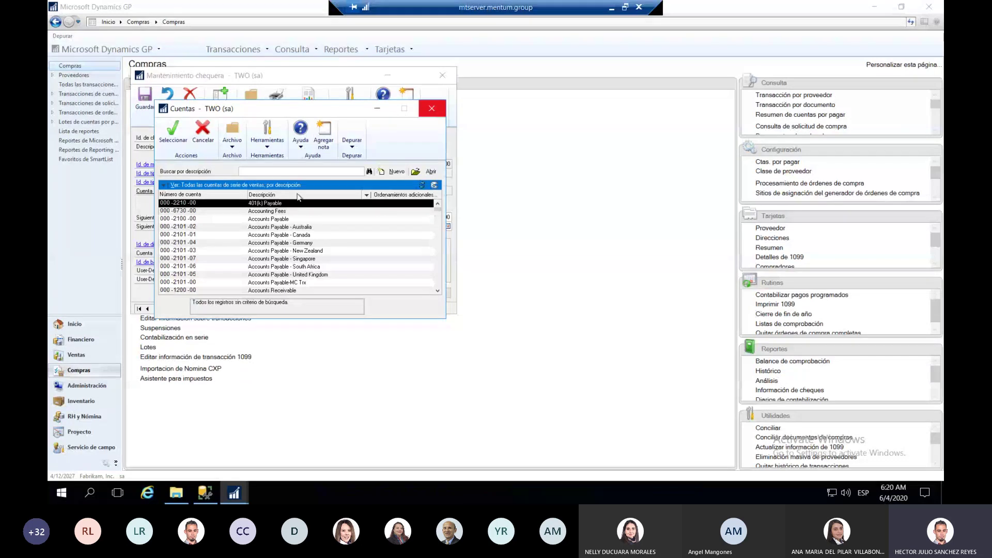
click(204, 194)
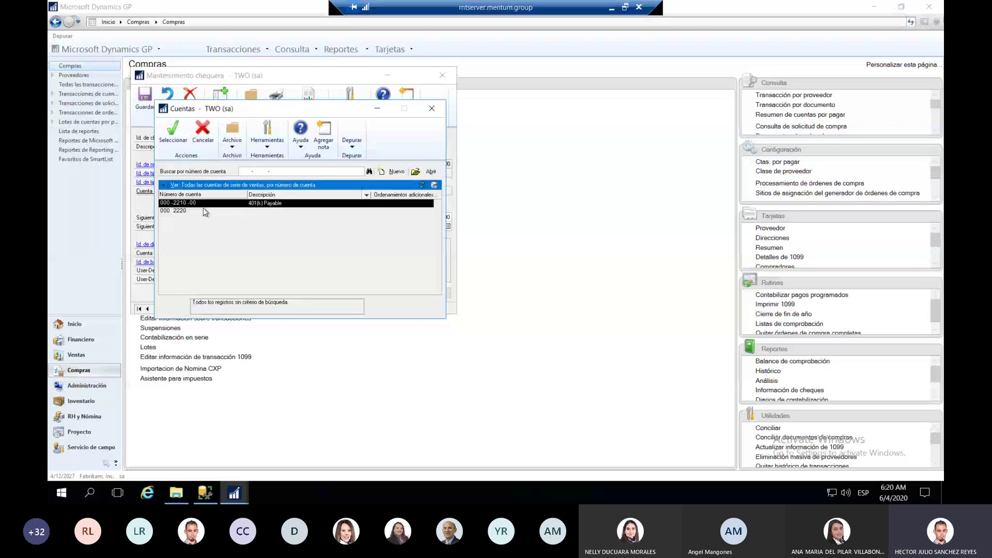
click(432, 109)
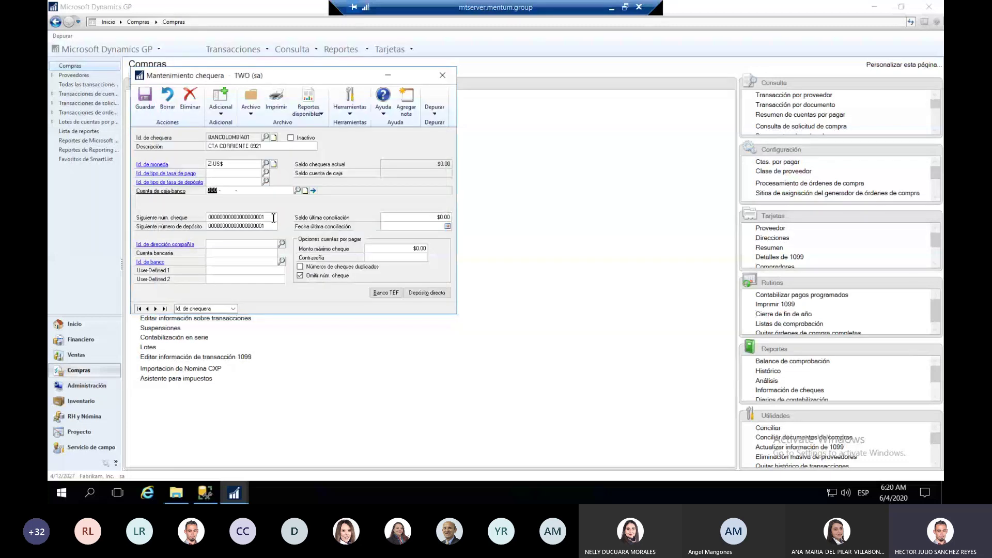
text(0)
click(296, 191)
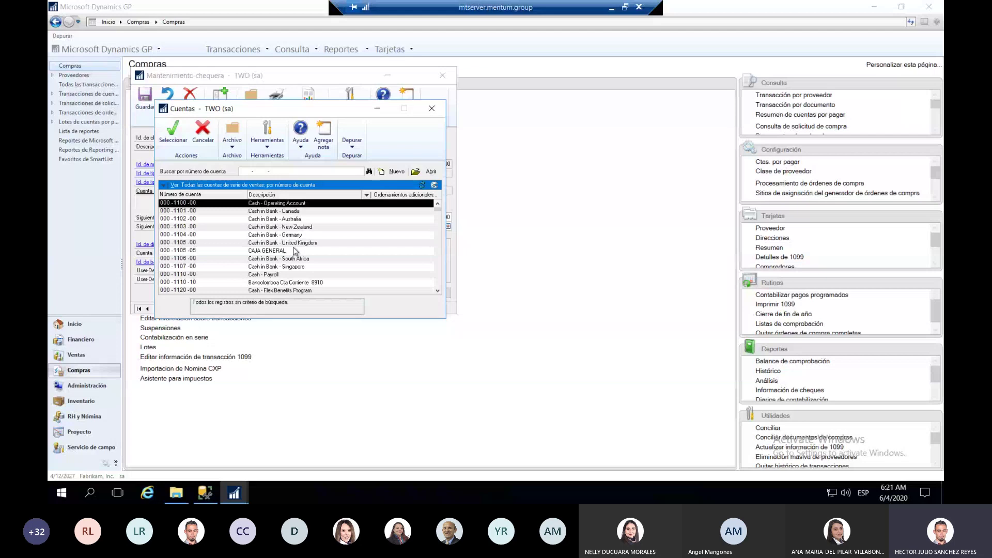
click(295, 283)
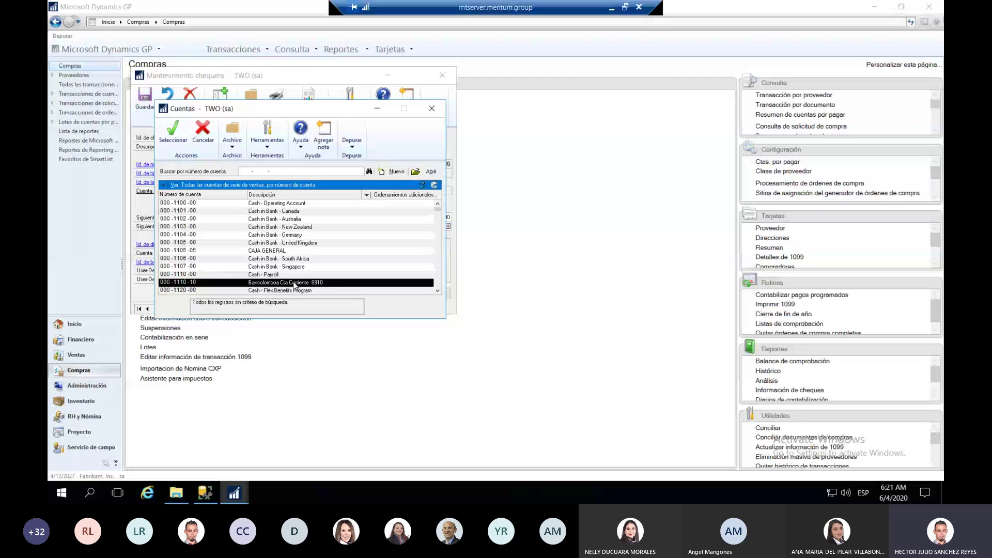
double_click(295, 284)
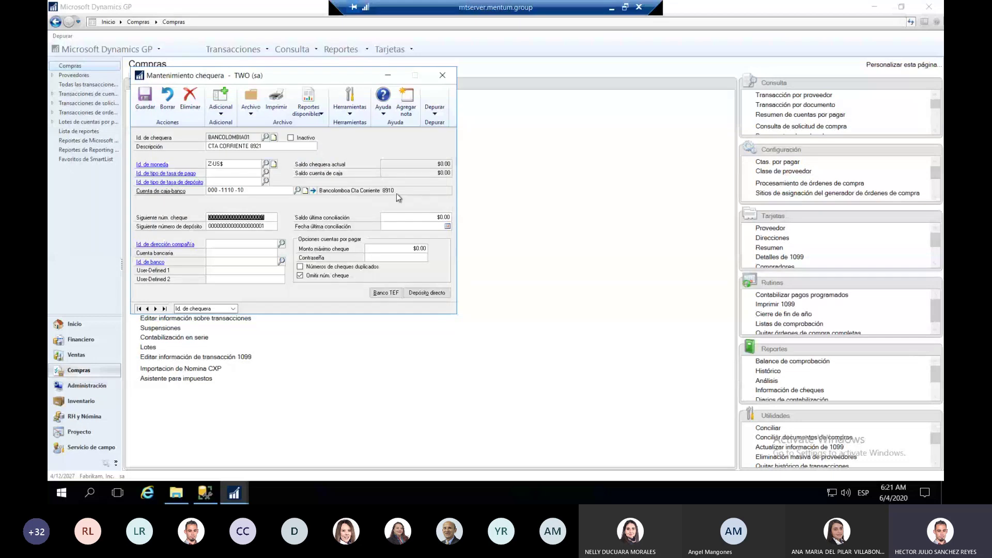
Step: Correct the closing digits of the checkbook description to match those in the assigned cash account's name
click(284, 147)
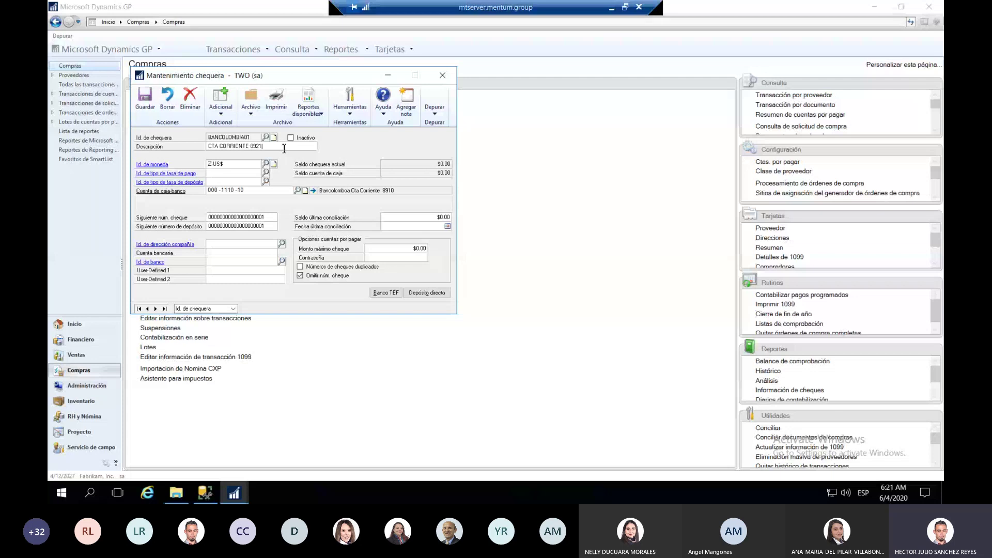
key(BackSpace)
key(BackSpace)
text(10)
Step: Set the bank ID to BANCOLOMBIA and save the checkbook
click(267, 262)
text(BAN)
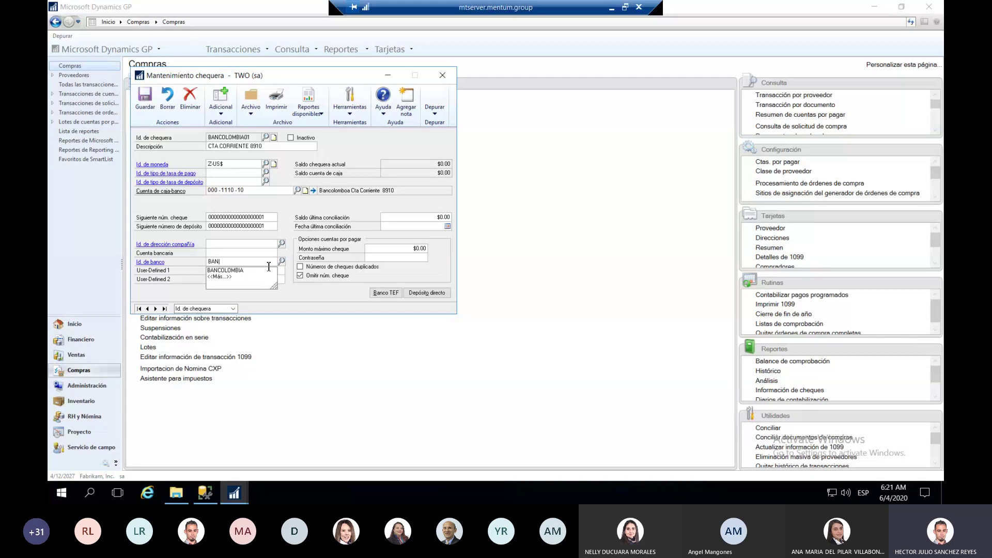
text(COLOMBIA)
key(Tab)
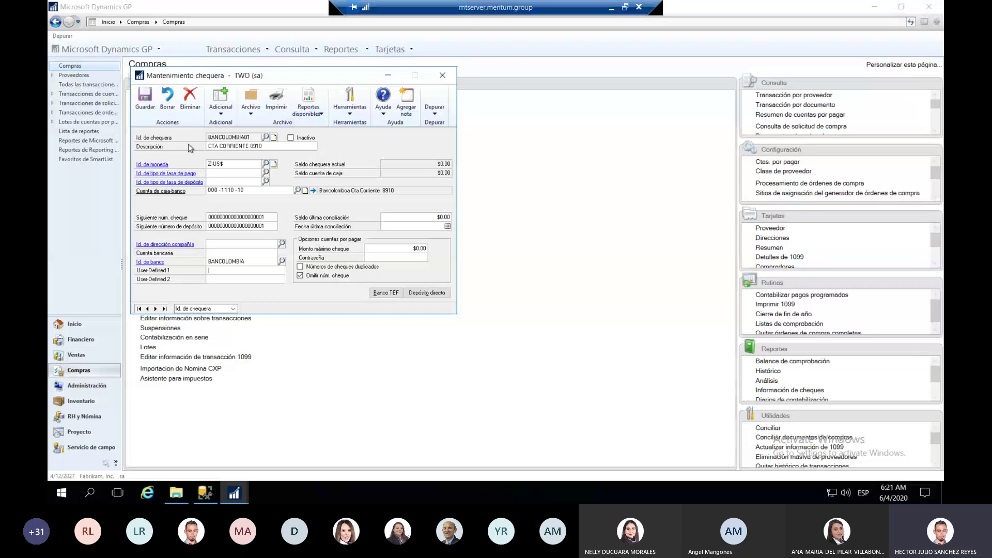
click(149, 110)
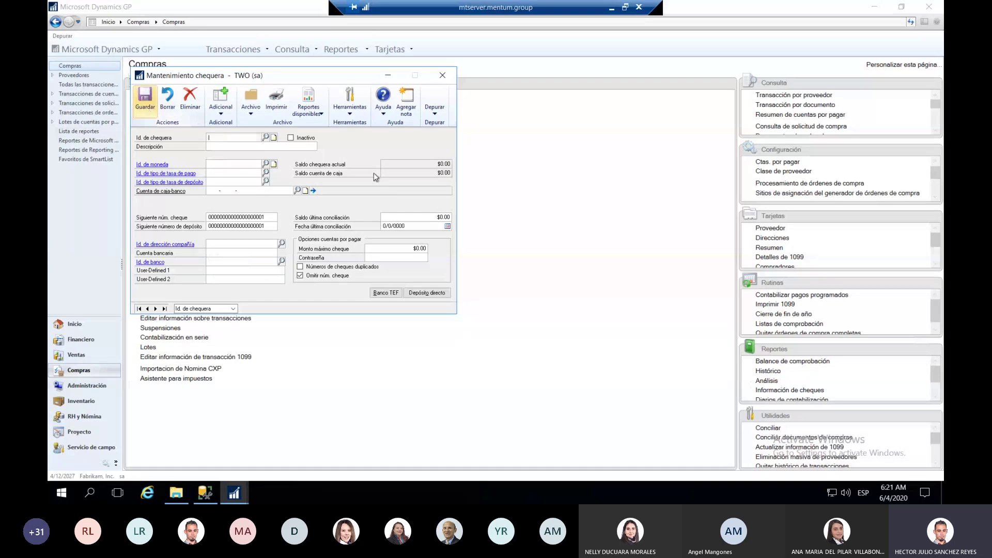
Step: Enter an amount of $150,000.00 and the comment PAGO FACUTA on the manual check payment to Advanced Office Systems
click(389, 76)
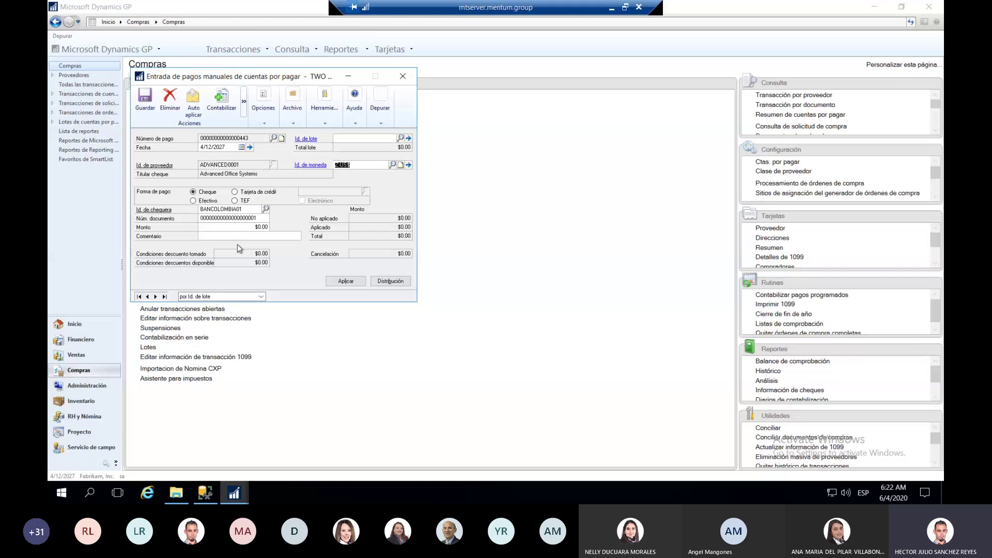
click(244, 228)
text(150000)
key(Tab)
text(PAGO FACUTA)
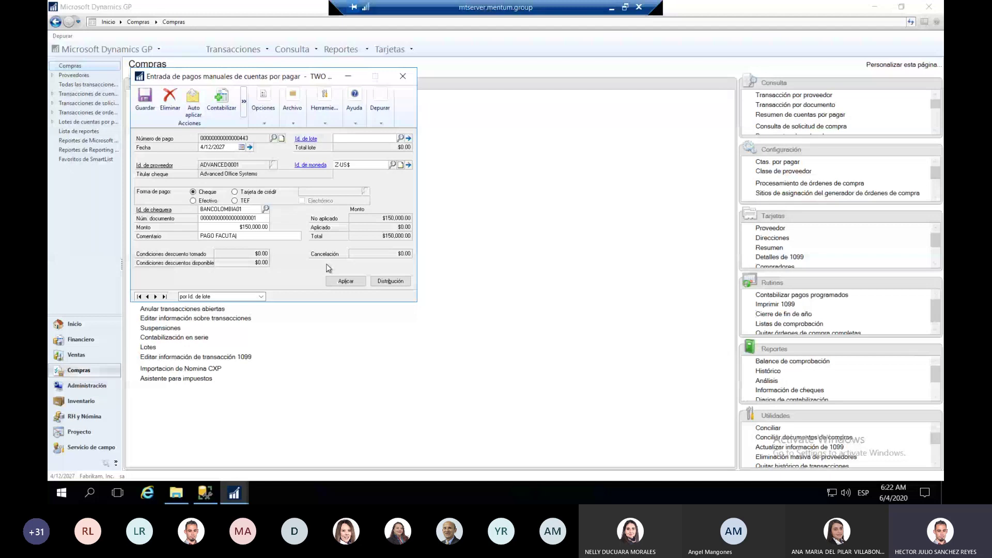
Step: Examine the manual payment's account distribution with the account descriptions expanded, then close it
click(390, 281)
drag(465, 99, 531, 107)
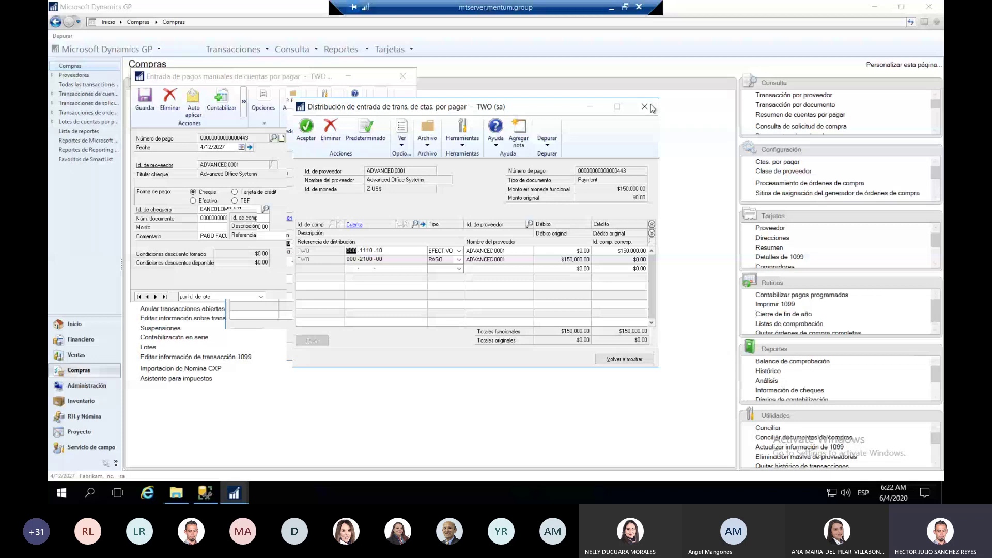
drag(652, 109, 797, 86)
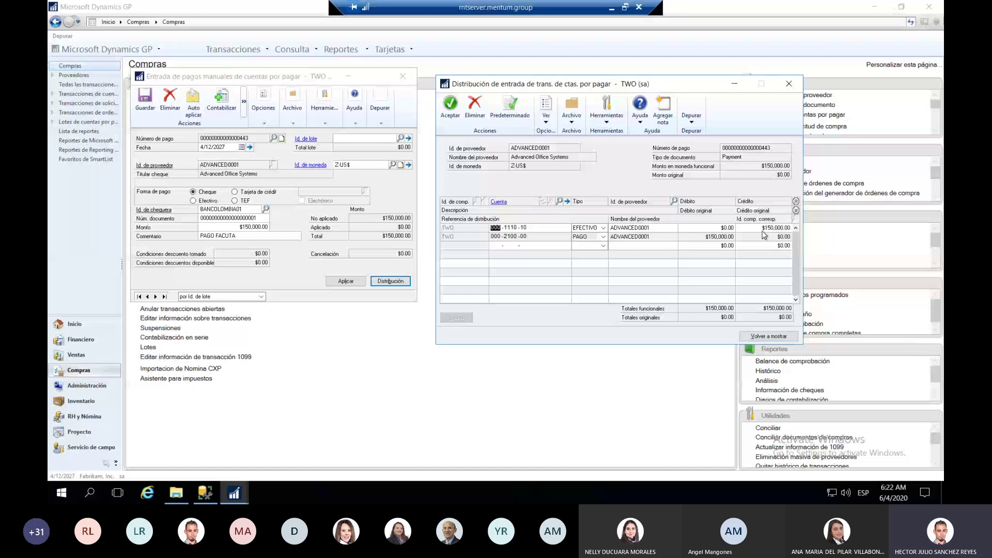
click(796, 210)
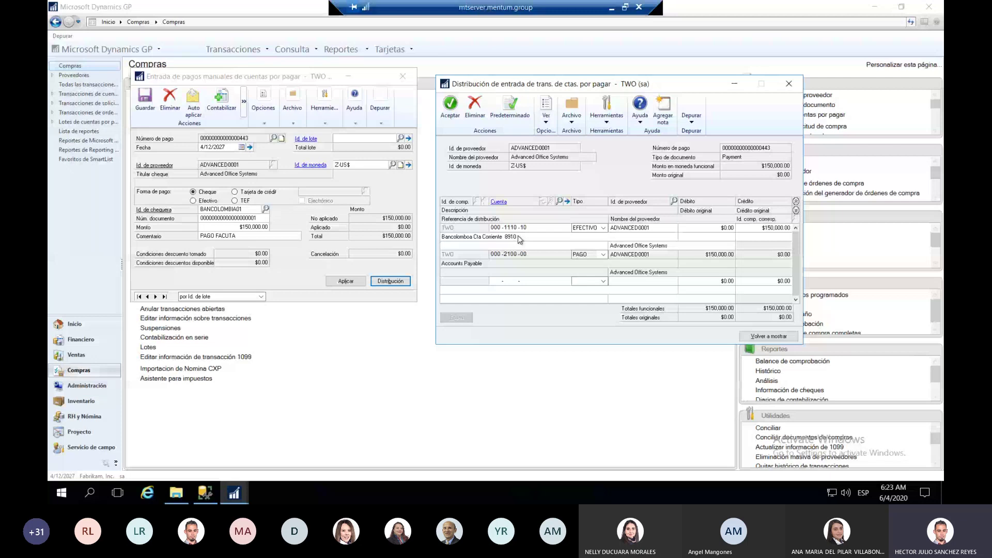
click(787, 90)
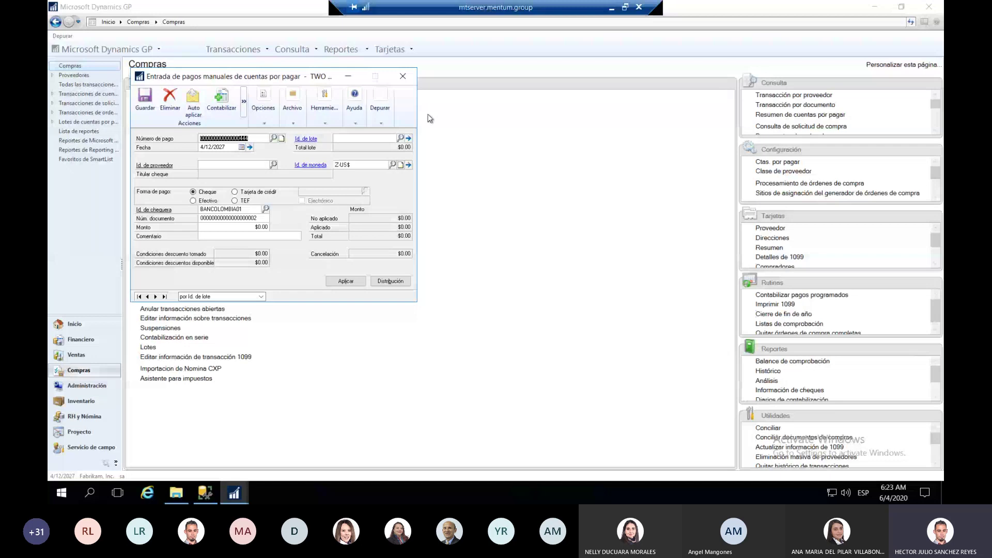
Step: Output the checkbook posting journal to the screen and review the posted payment's checkbook, number and amount lines
click(389, 248)
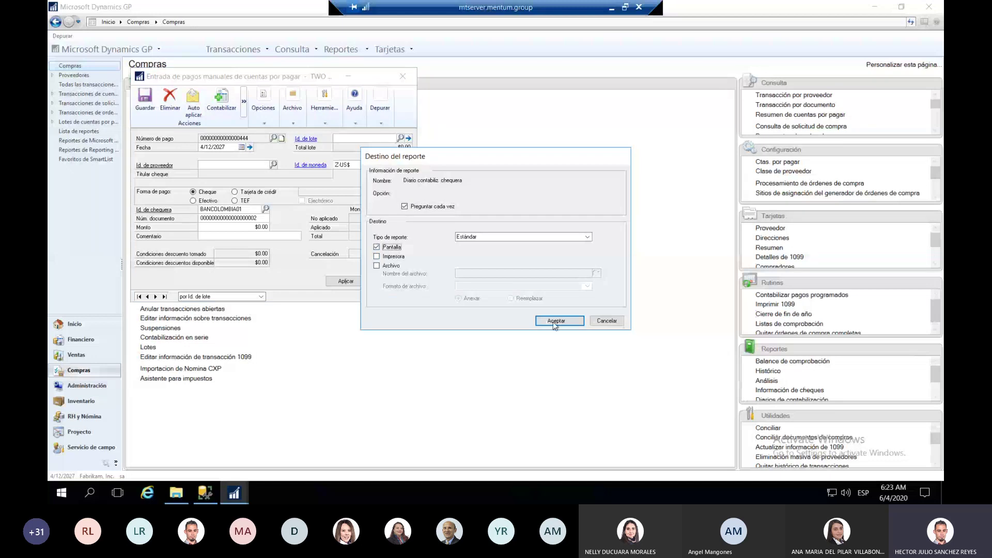
click(554, 322)
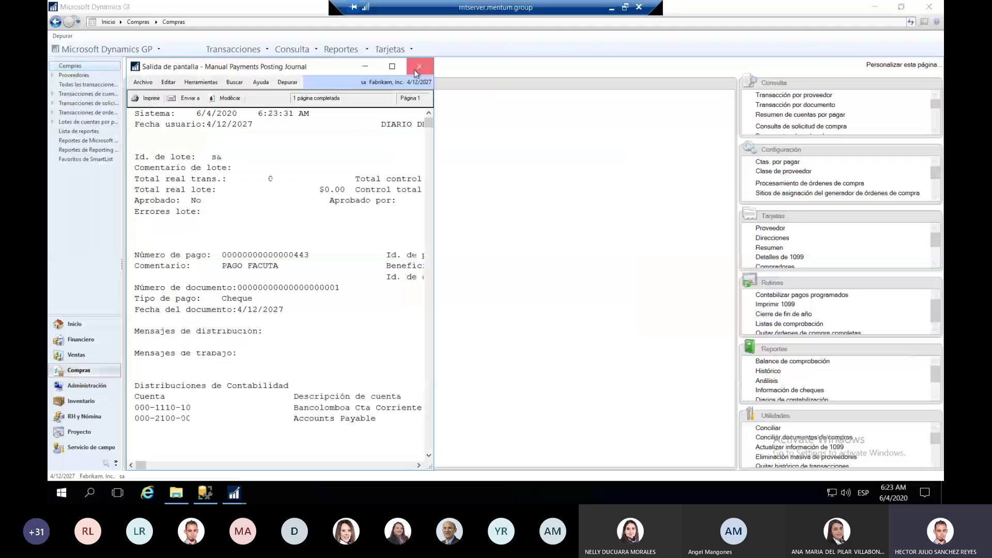
click(417, 66)
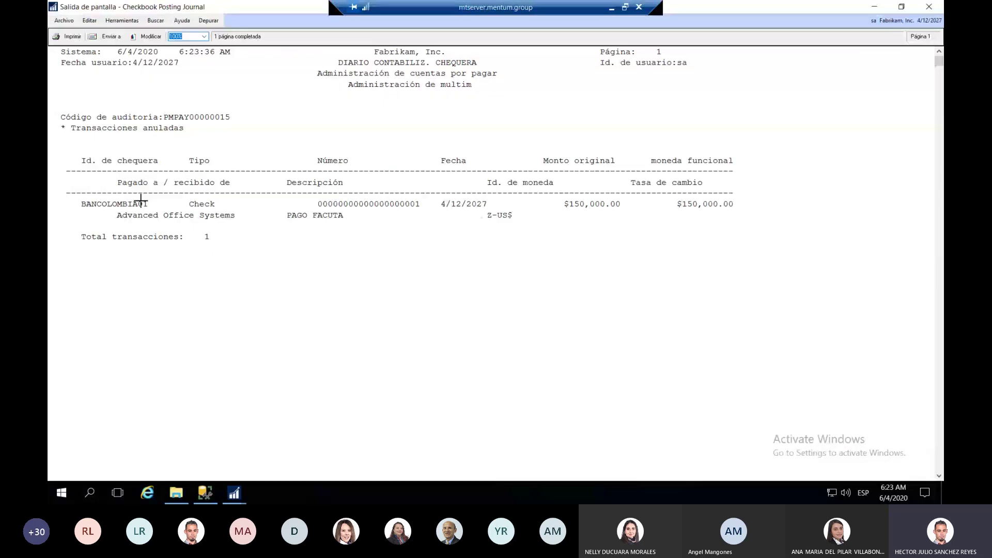
drag(141, 200, 141, 200)
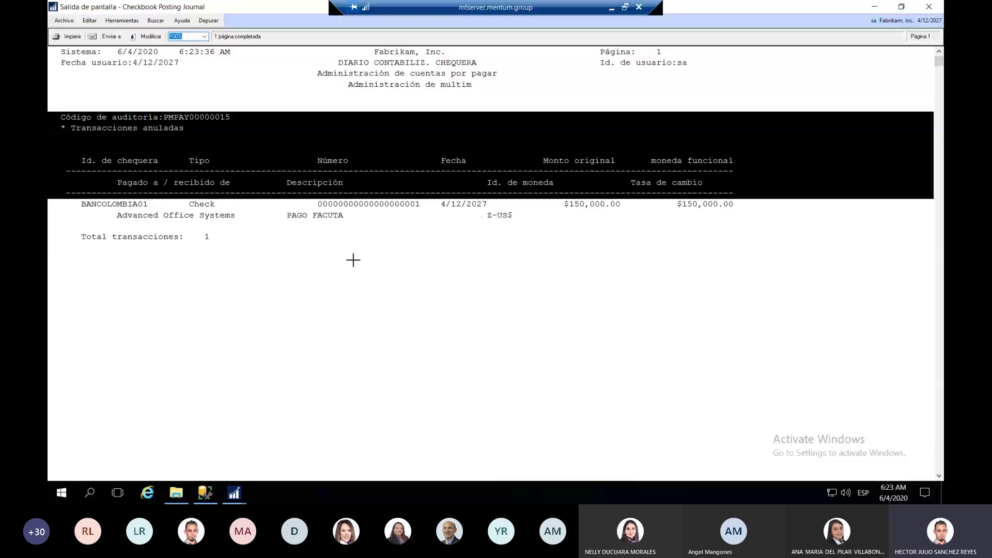
click(366, 209)
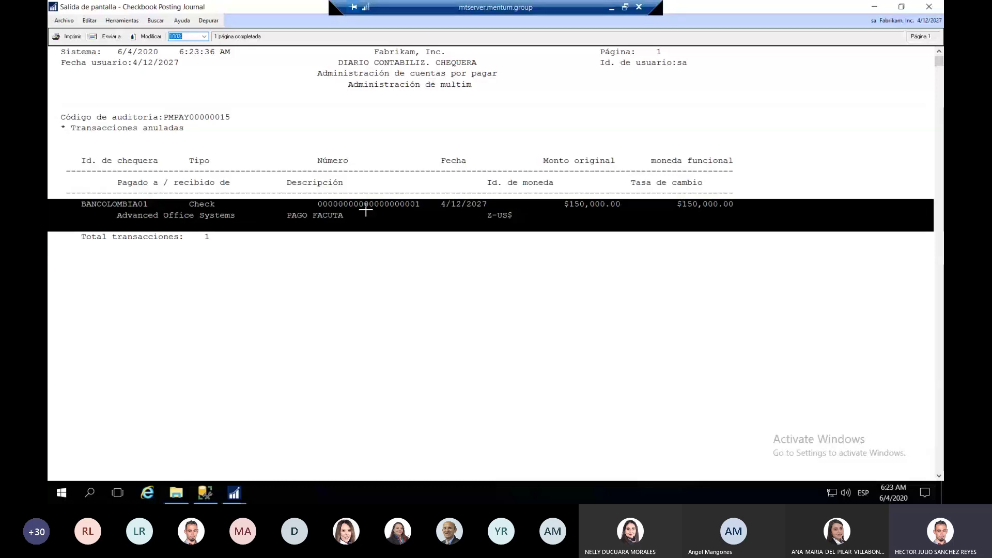
click(929, 7)
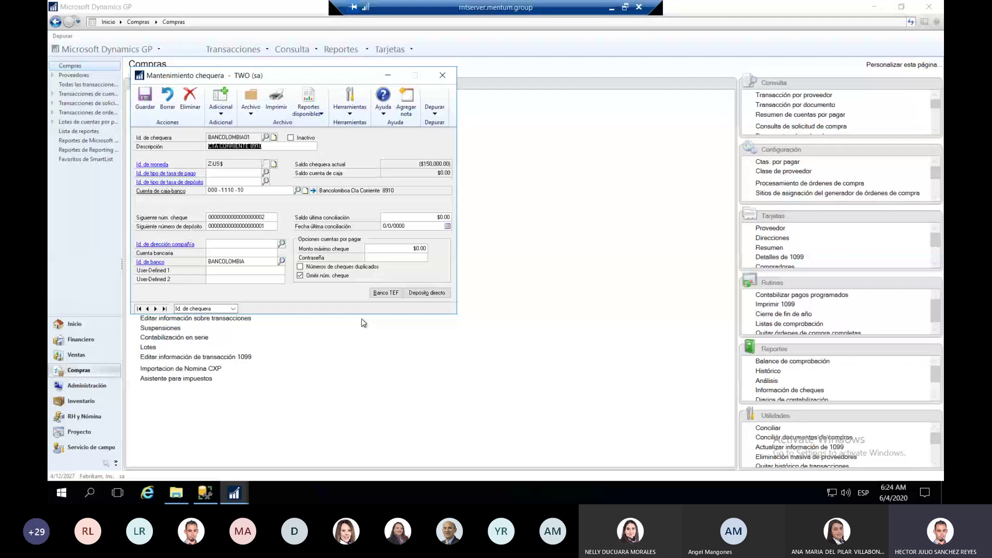
Step: Open general ledger transaction entry and load journal entry 3,477 from batch PMPAY00000015
click(239, 50)
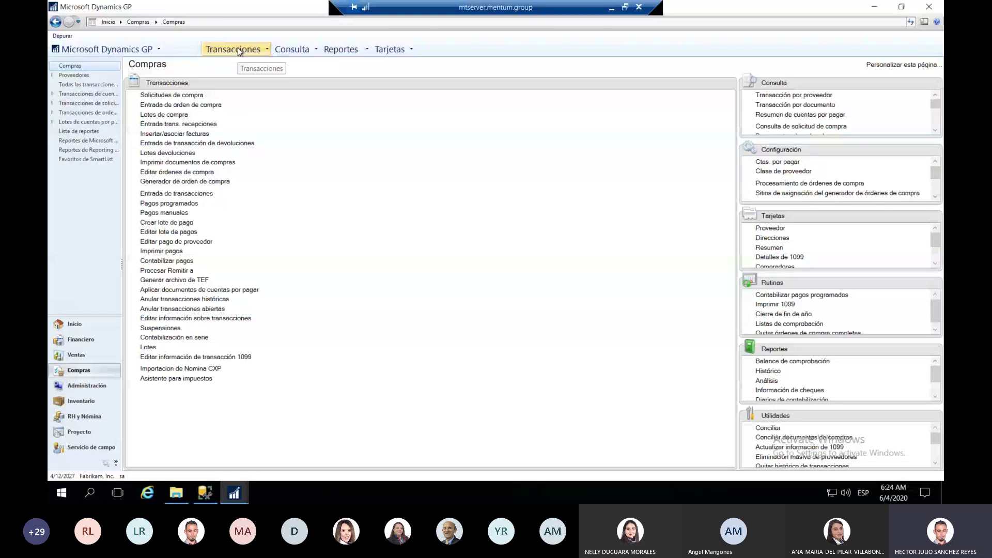
click(176, 194)
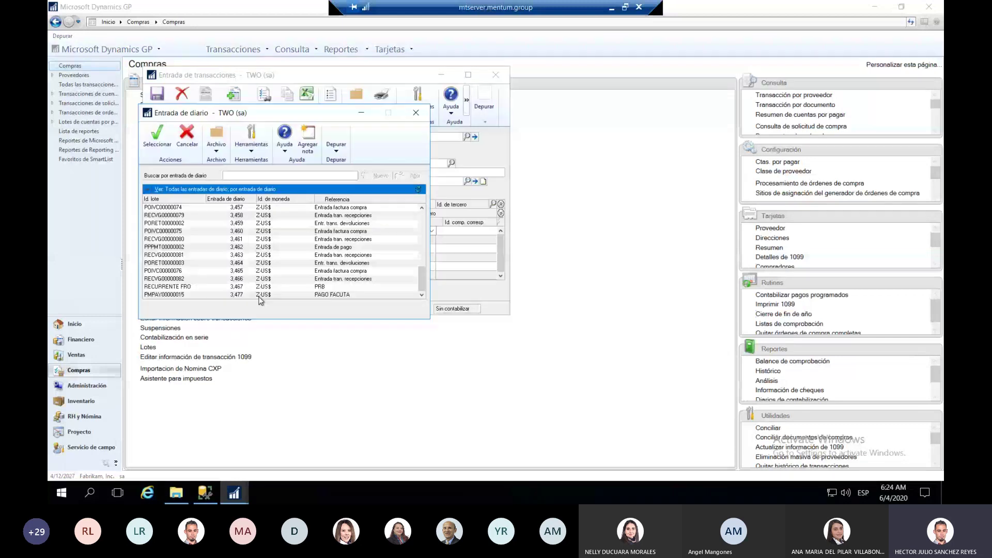
double_click(260, 295)
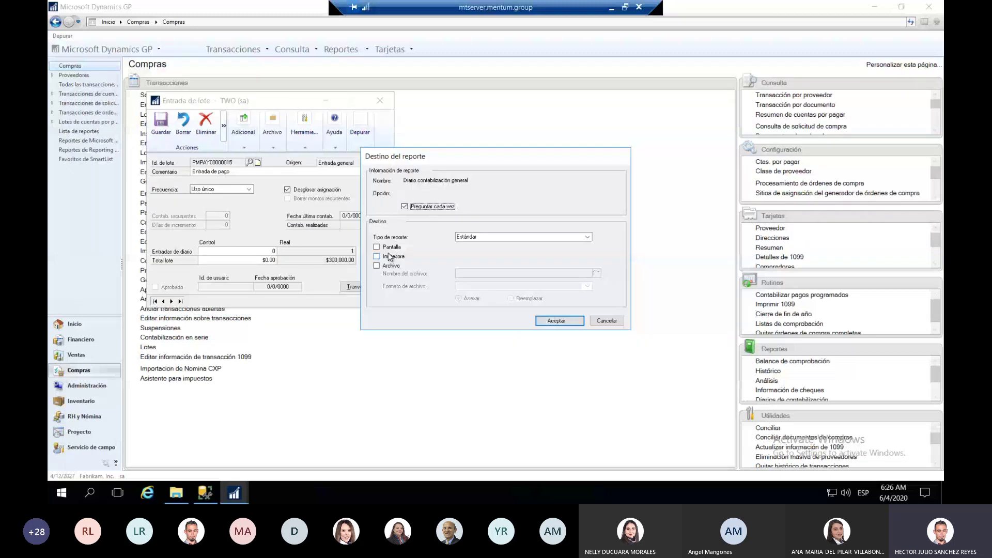
Step: Finish posting batch PMPAY00000015 with the general posting journal output to the screen, and close batch entry
click(387, 249)
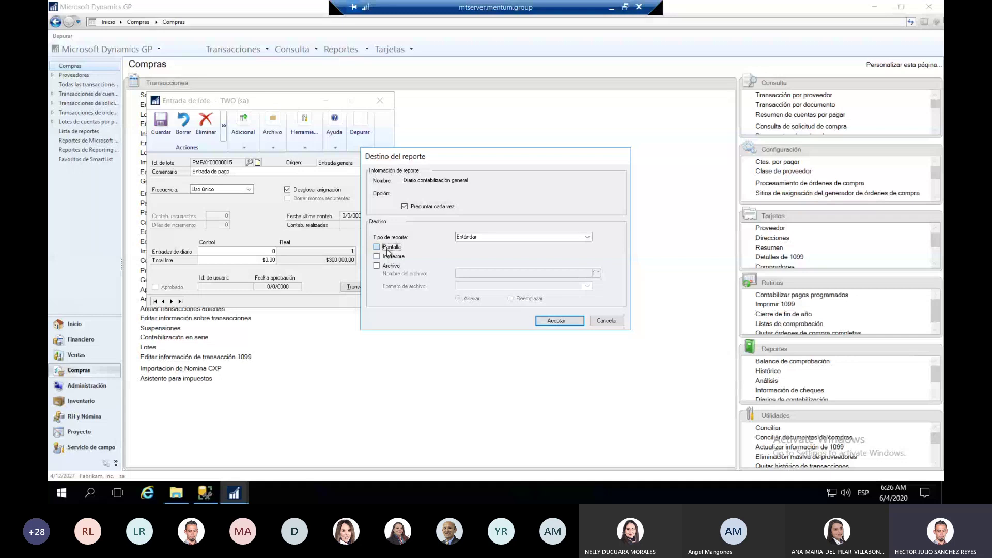
click(388, 249)
key(Return)
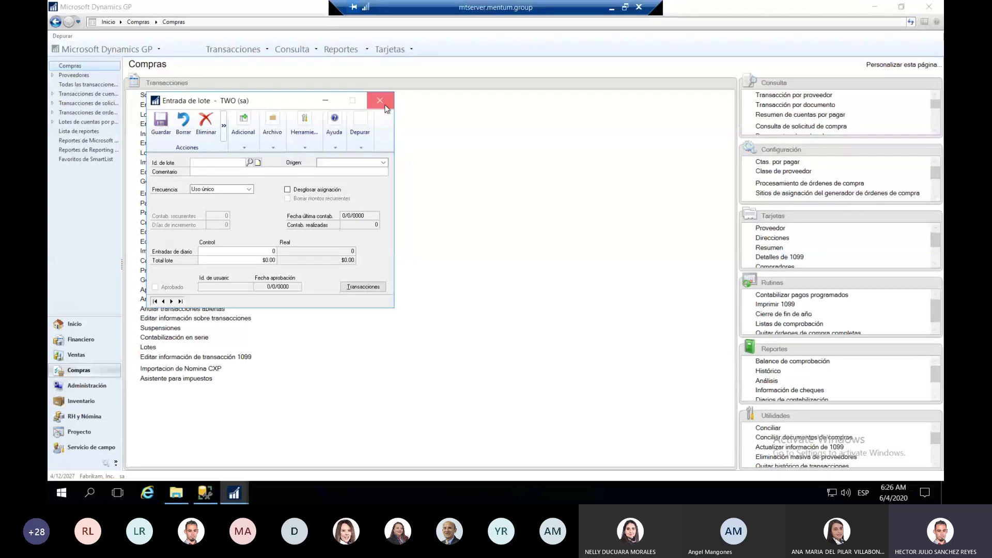
click(385, 103)
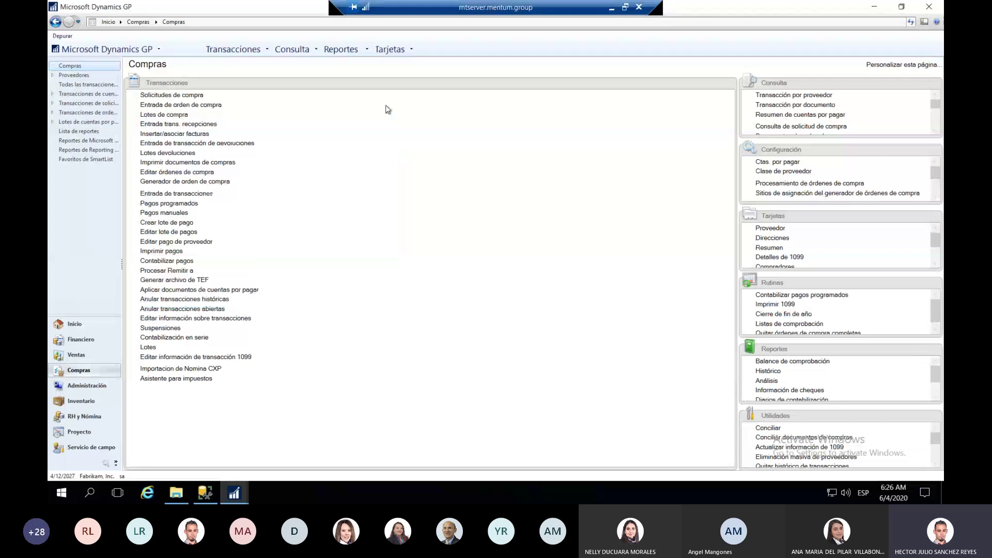
Step: Open checkbook maintenance for BANCOLOMBIA01 and examine its current checkbook balance and cash account balance
click(390, 50)
mouse_move(514, 76)
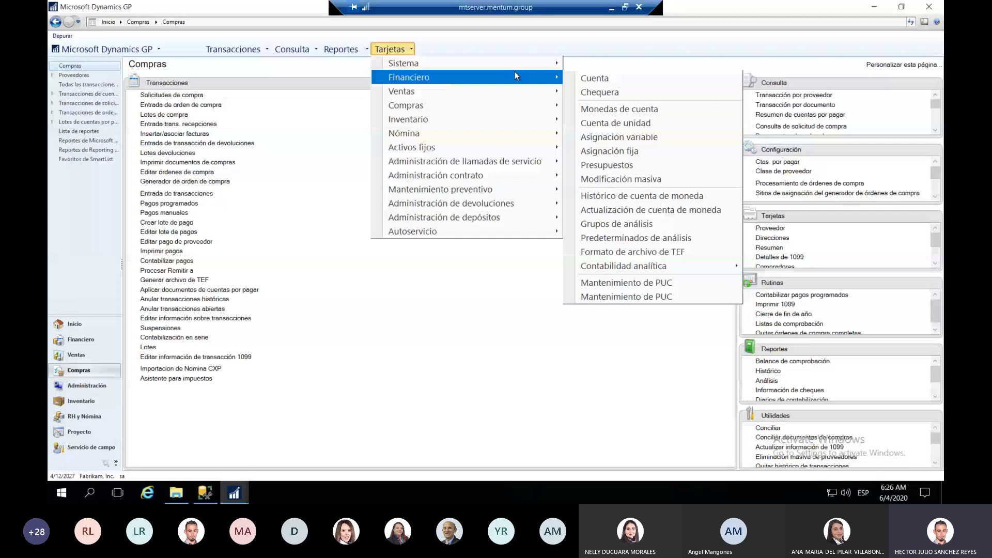
click(596, 77)
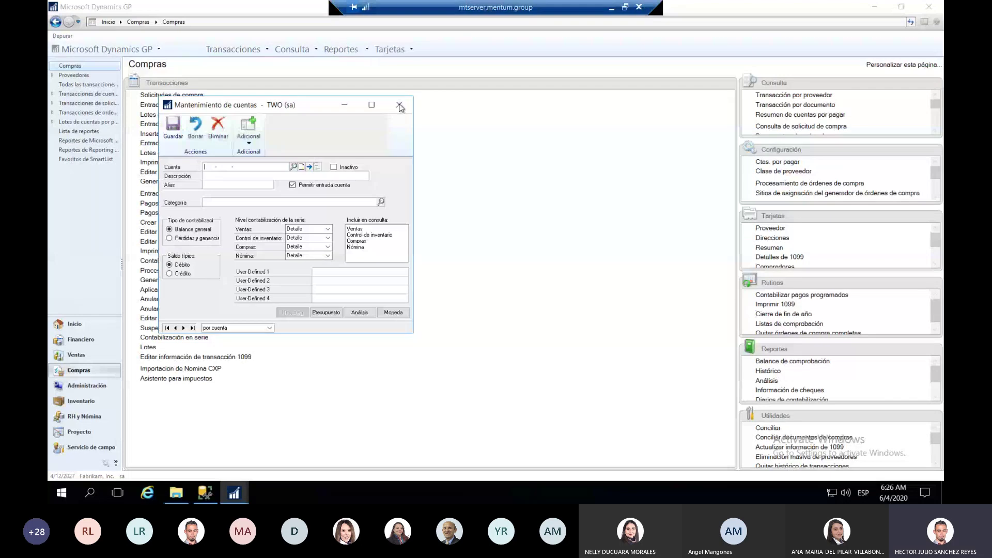
click(400, 105)
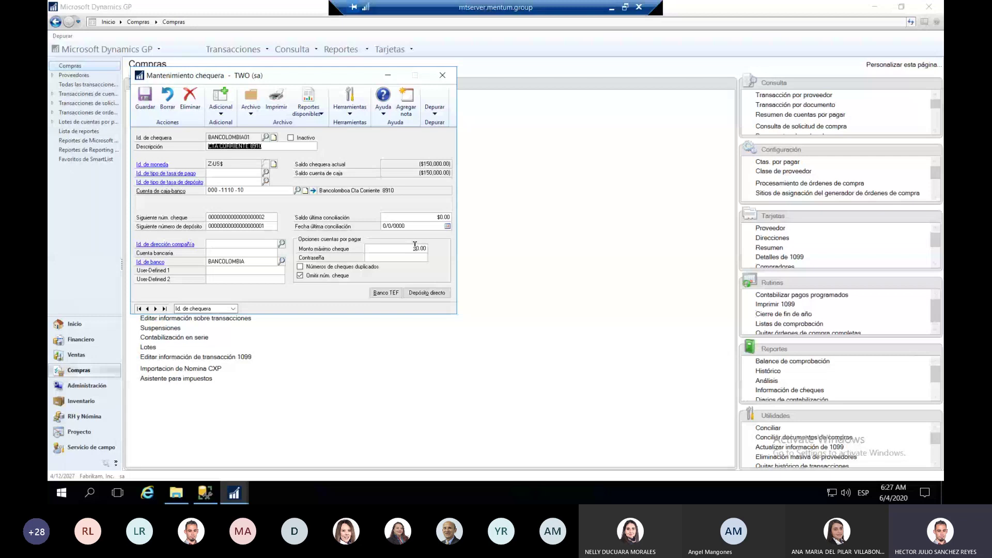
click(387, 74)
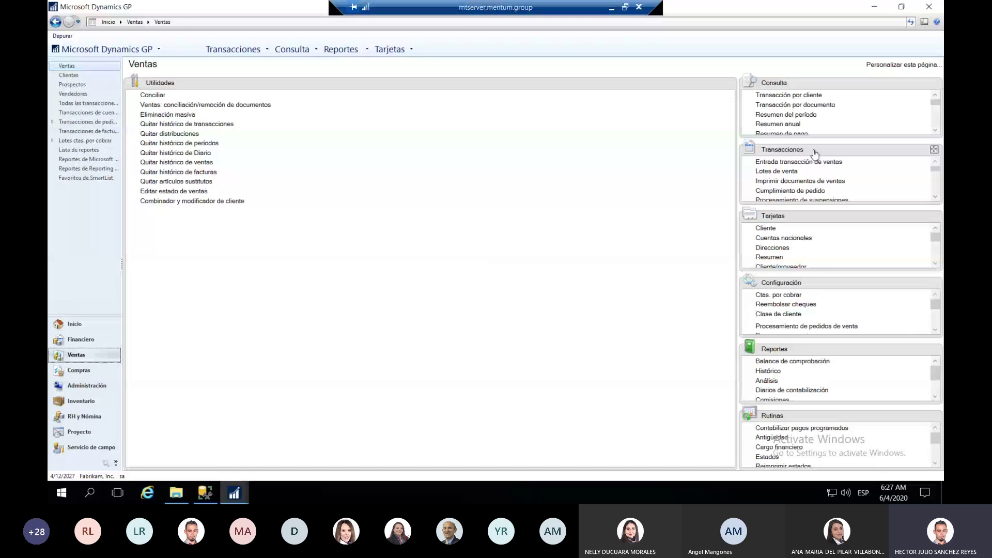
Step: Swap the Transacciones section into the main area of the Ventas page and open cash receipts entry
drag(814, 153, 212, 121)
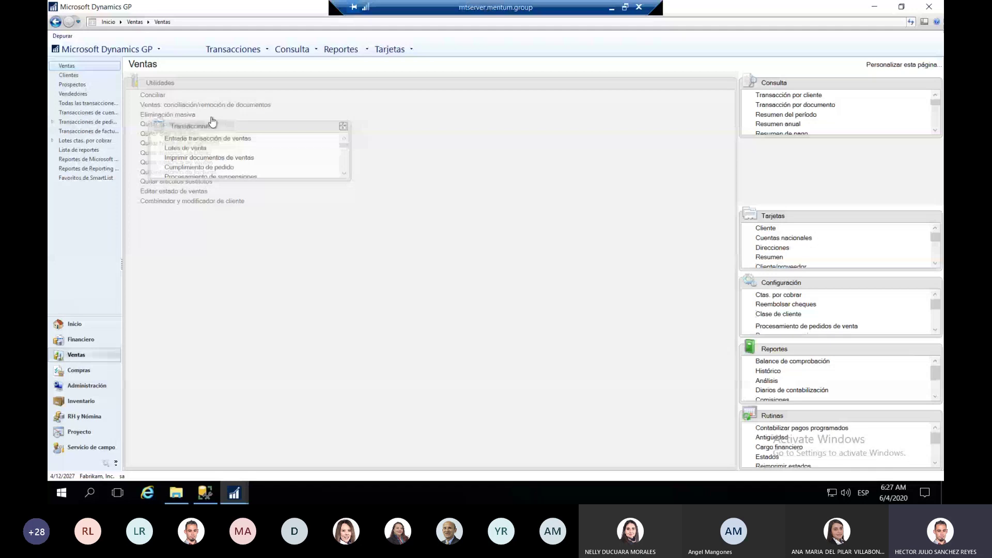
drag(212, 121, 212, 124)
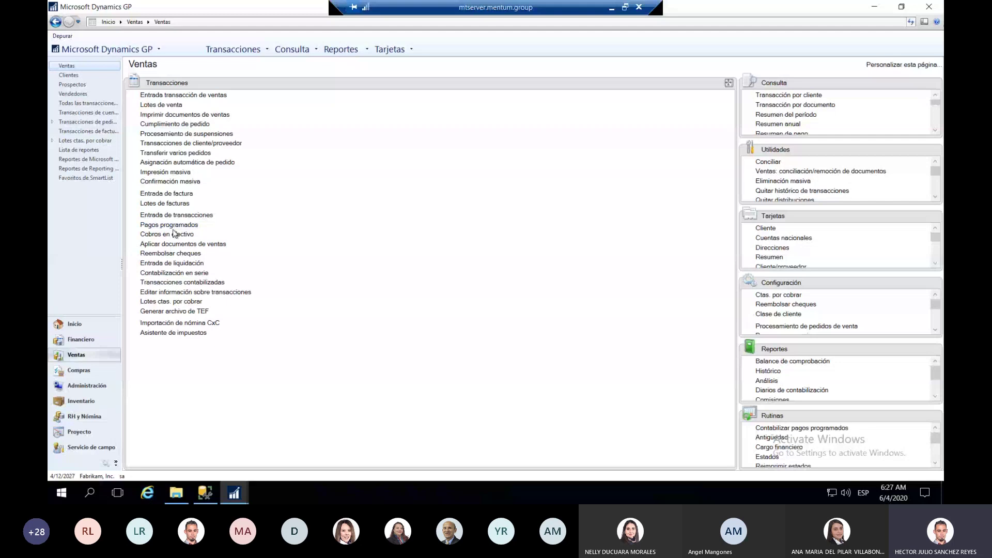
click(173, 234)
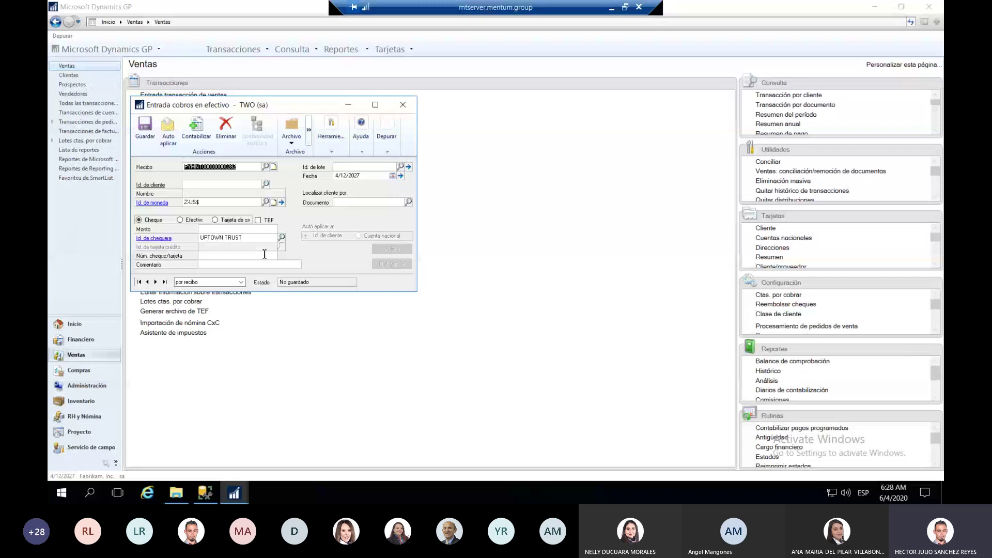
Step: Enter a $300,000.00 receipt of type Efectivo from Aaron Fitz Electrical into checkbook BANCOLOMBIA01
click(199, 237)
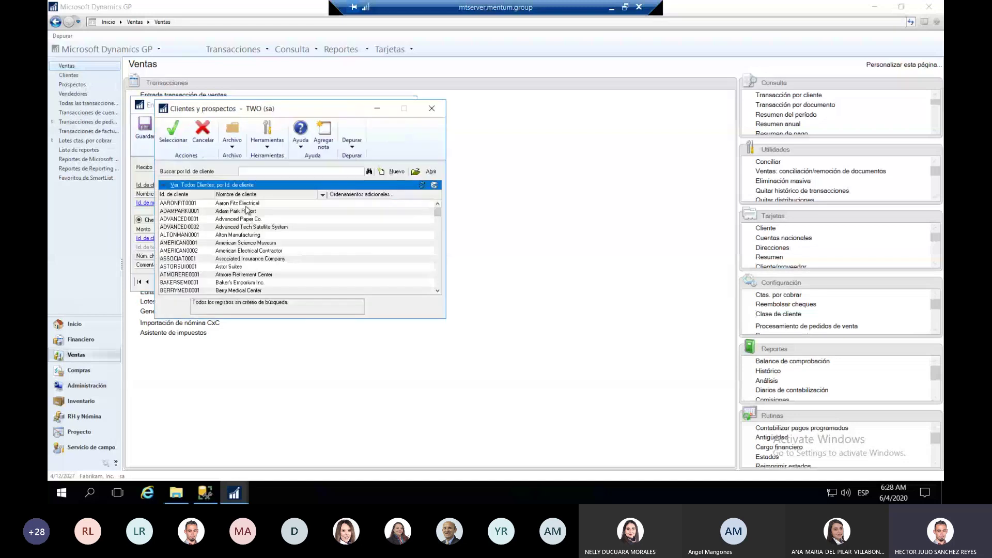
double_click(246, 206)
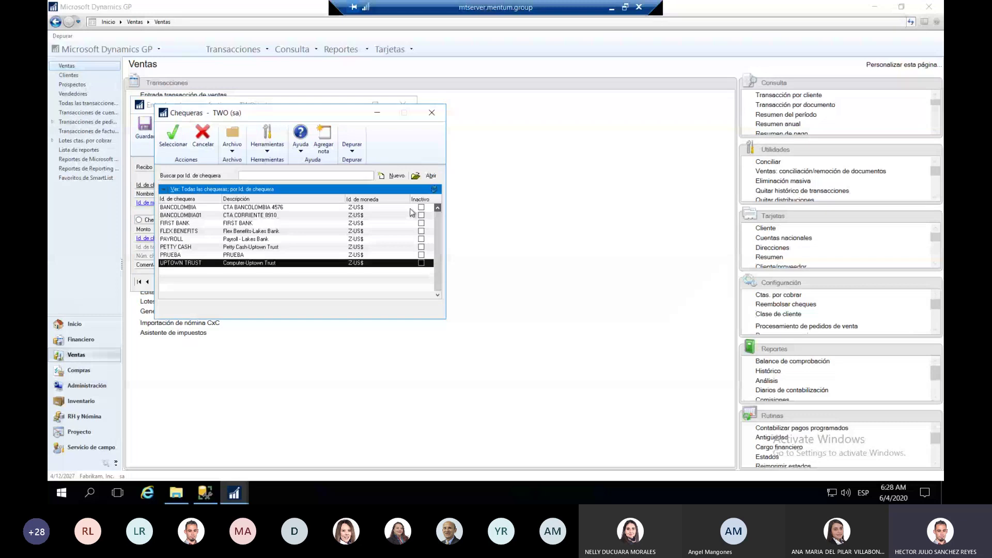
double_click(411, 215)
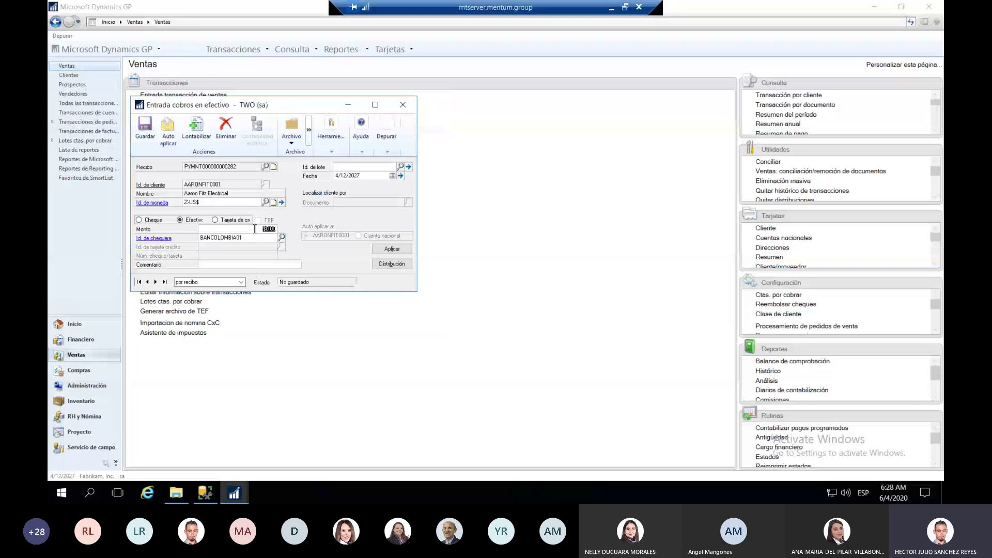
text(300000)
Step: Examine the cash receipt's account distribution beside the receipt window, and accept it
click(391, 264)
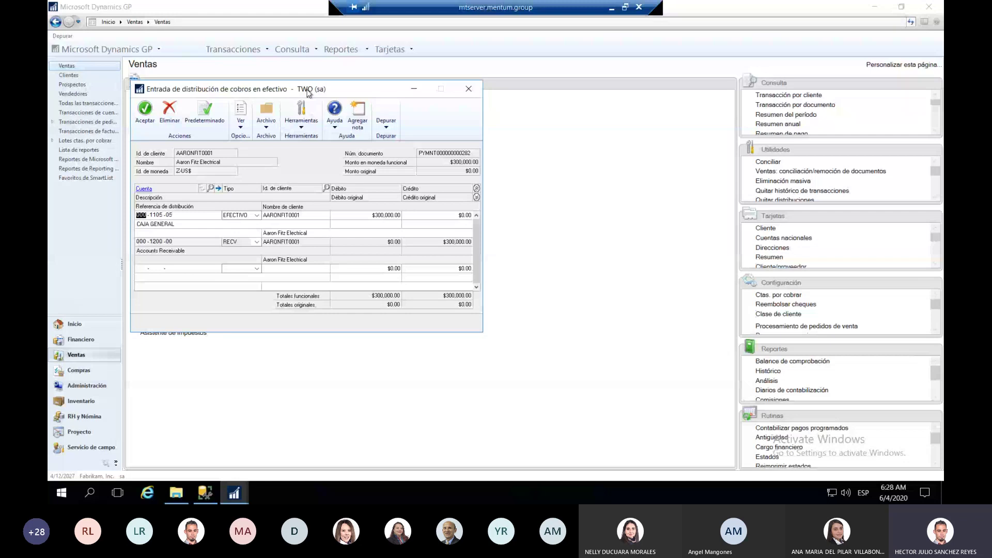
drag(308, 93, 596, 114)
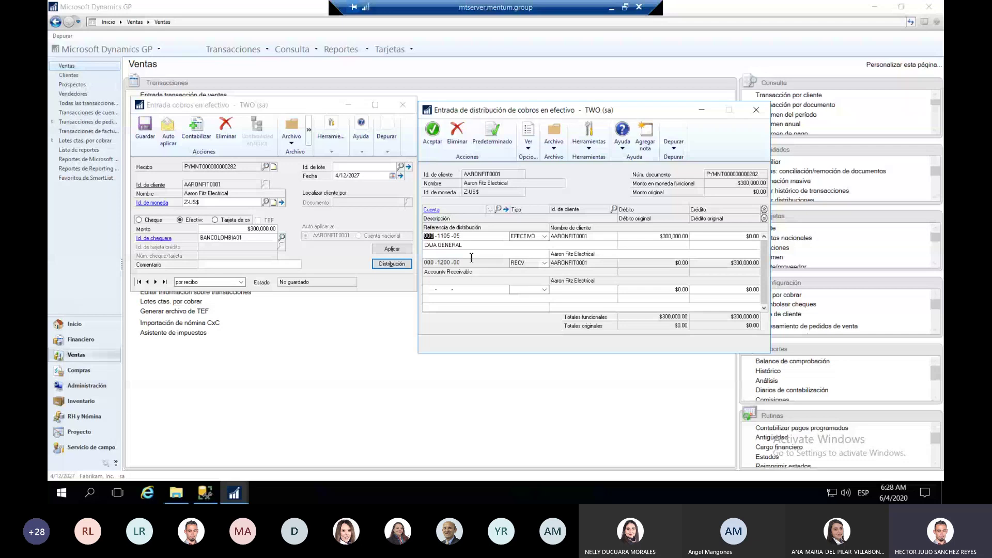
click(439, 136)
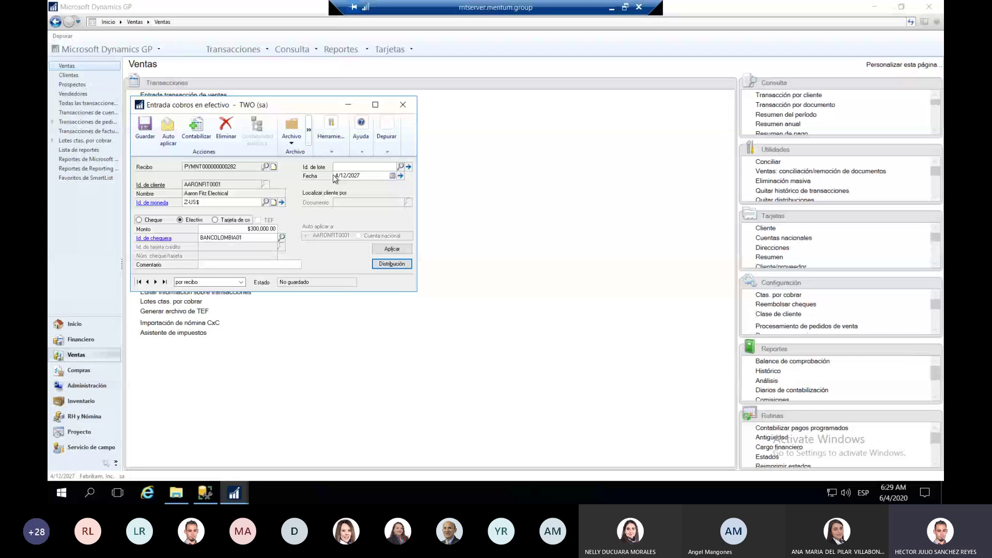
Step: Post the Aaron Fitz Electrical receipt, close cash receipts entry and output the posting journals to the screen
click(205, 139)
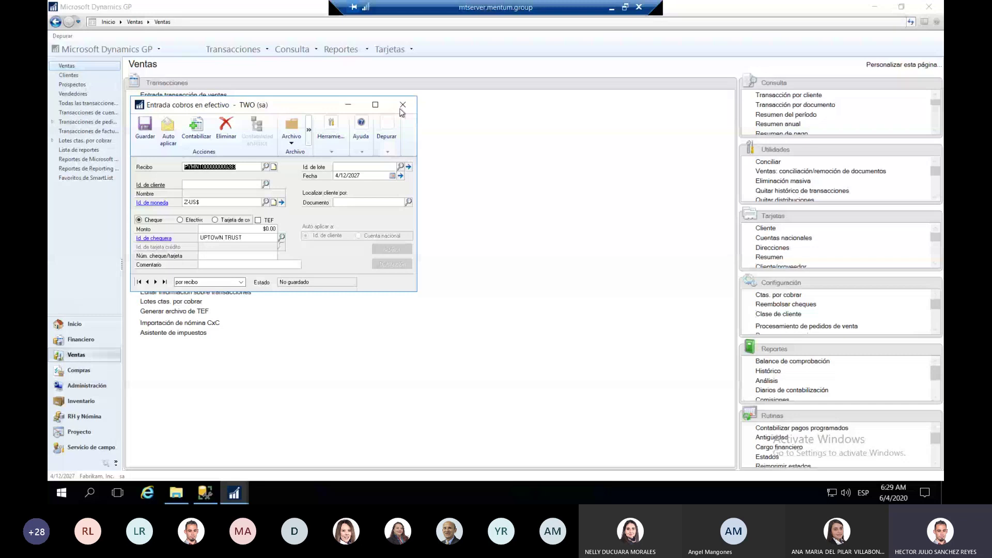
click(401, 105)
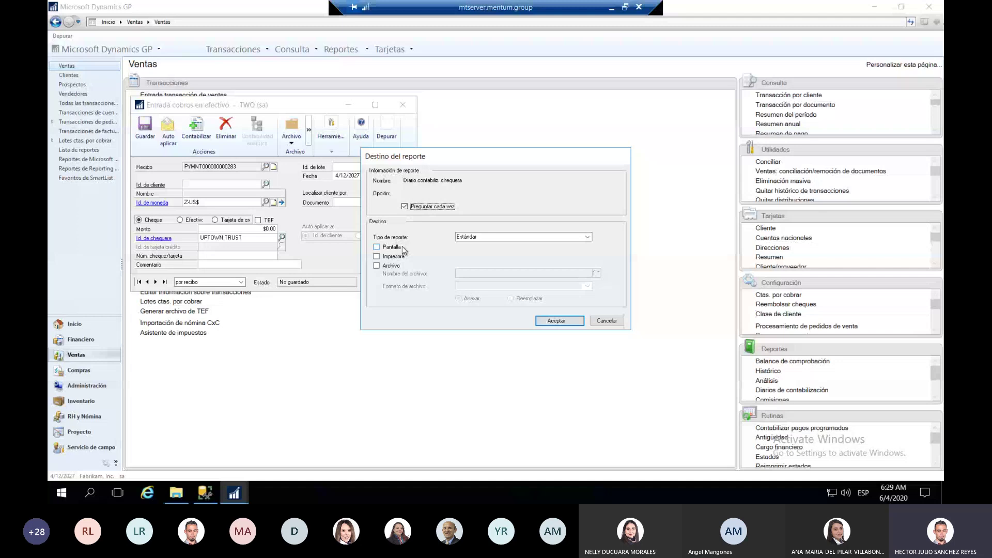
click(557, 321)
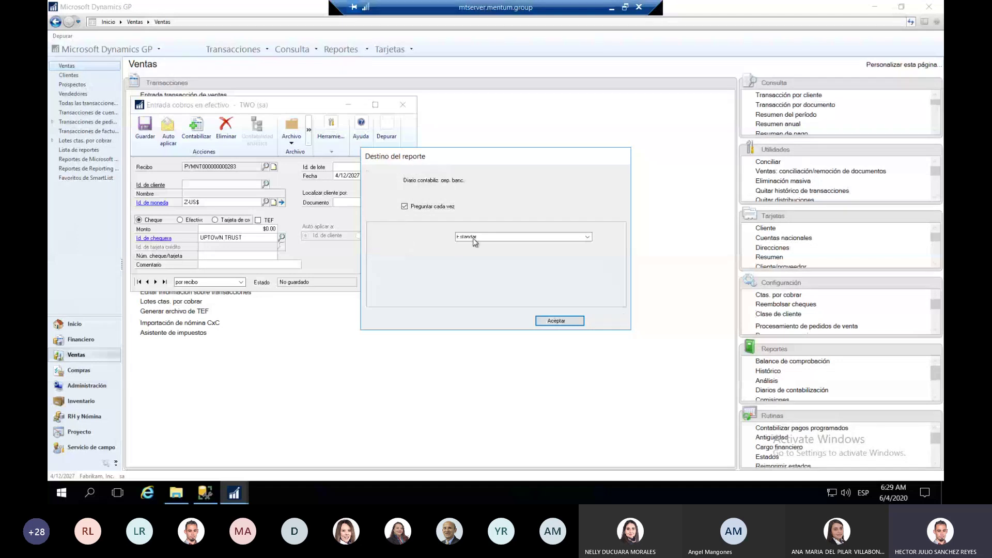
click(577, 323)
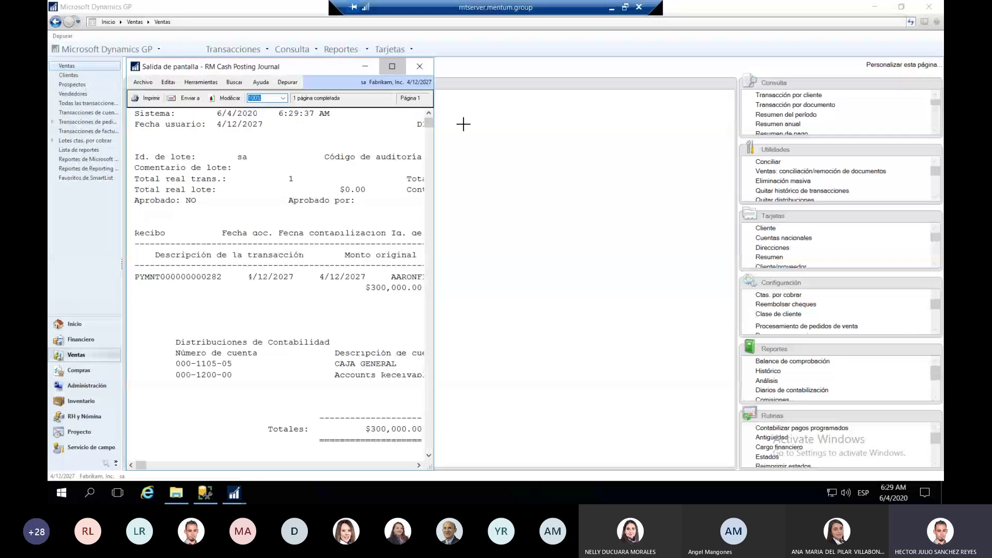
Step: Review the cash, checkbook and bank deposit posting journals for the receipt in full-size windows, and close them
click(392, 67)
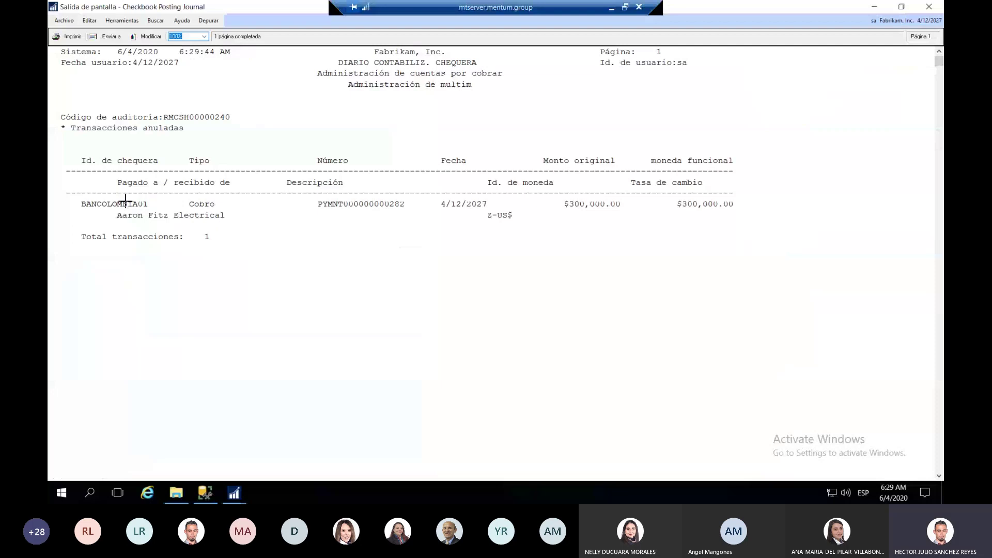
click(125, 200)
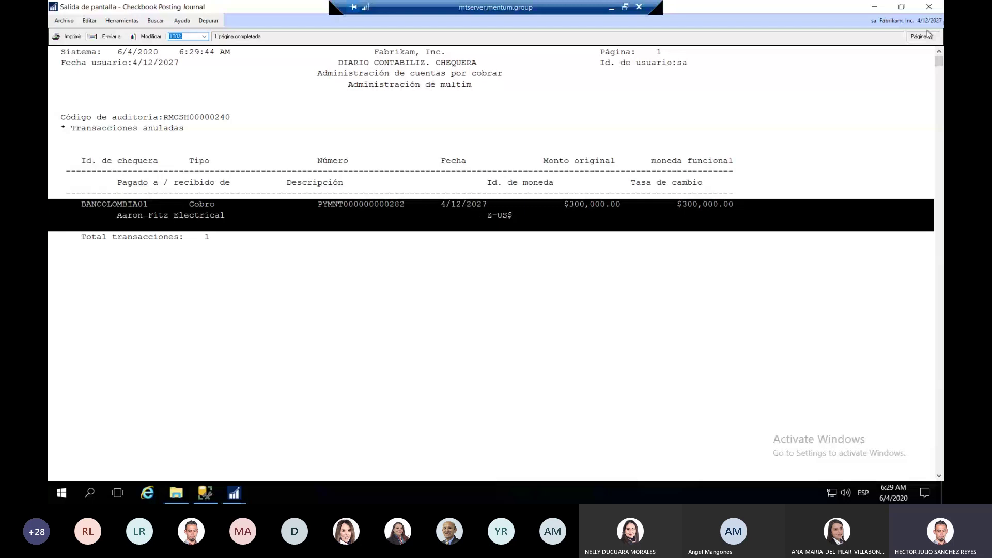
click(928, 7)
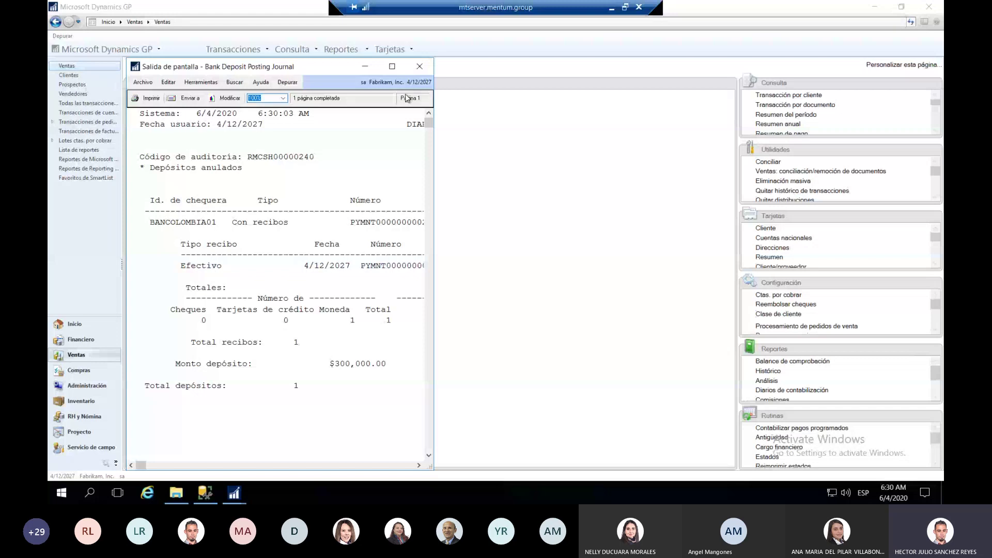
click(392, 66)
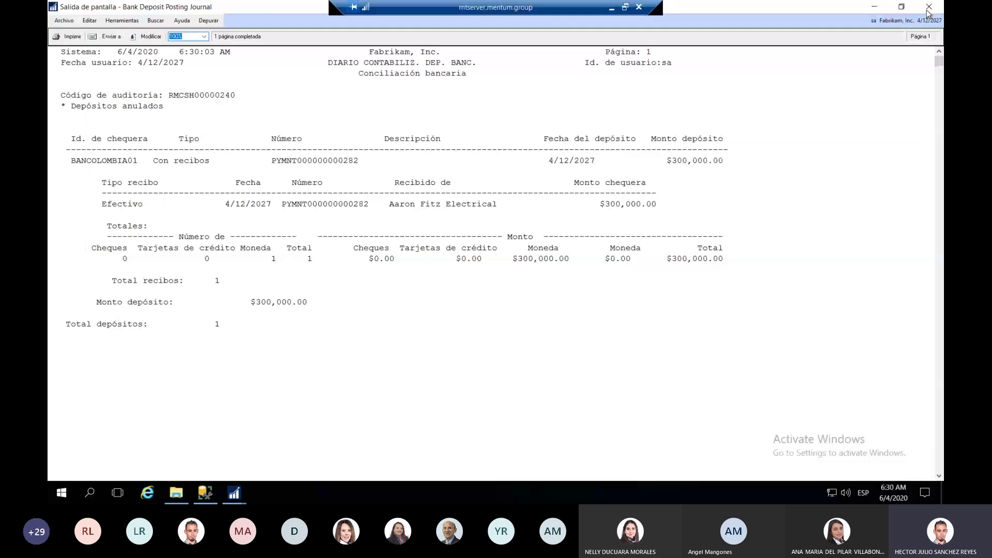
click(928, 9)
Step: Bring up checkbook BANCOLOMBIA01 and compare its checkbook balance with its cash account balance after the receipt
click(385, 49)
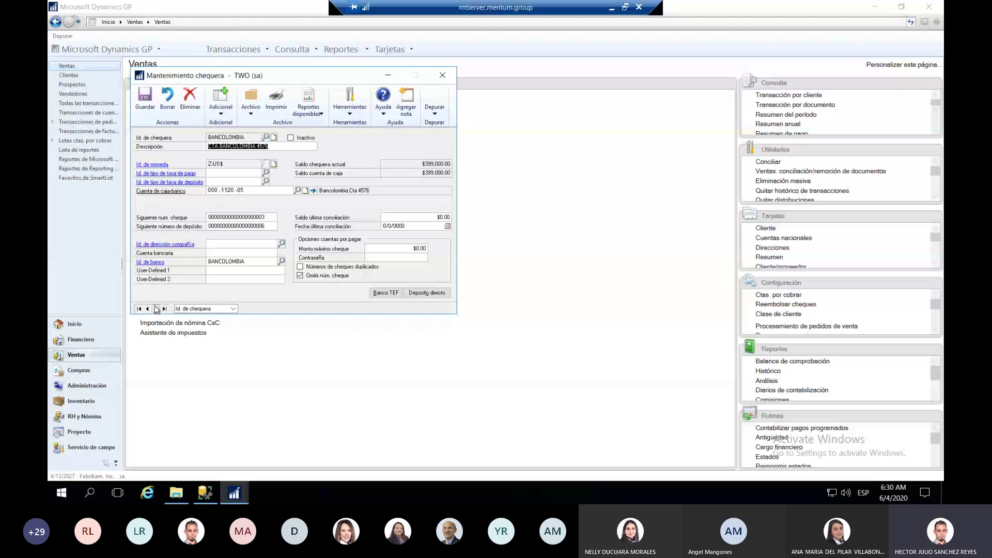
click(156, 309)
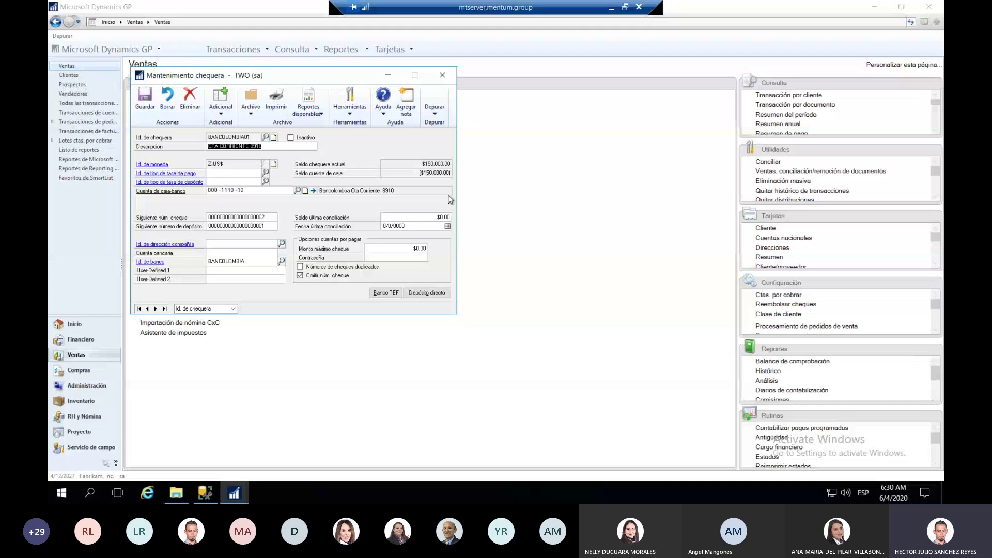
click(383, 77)
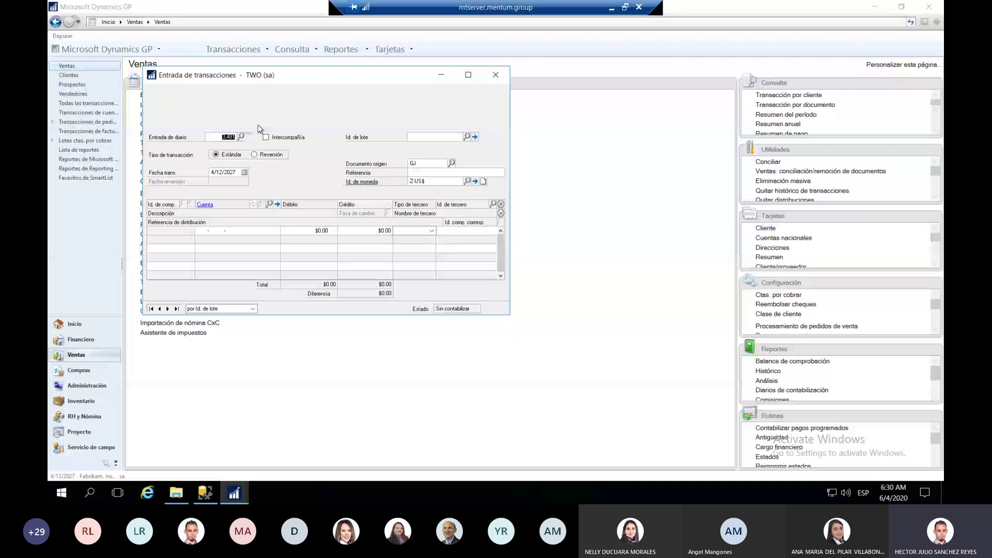
Step: Load the journal entry from batch RMCSH00000240 in general ledger transaction entry and open its batch
click(240, 136)
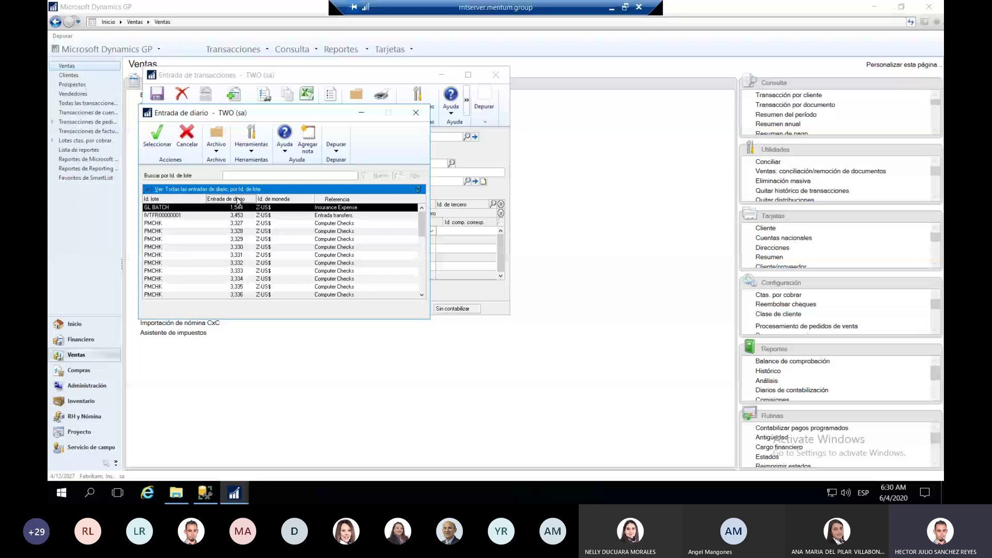
double_click(253, 294)
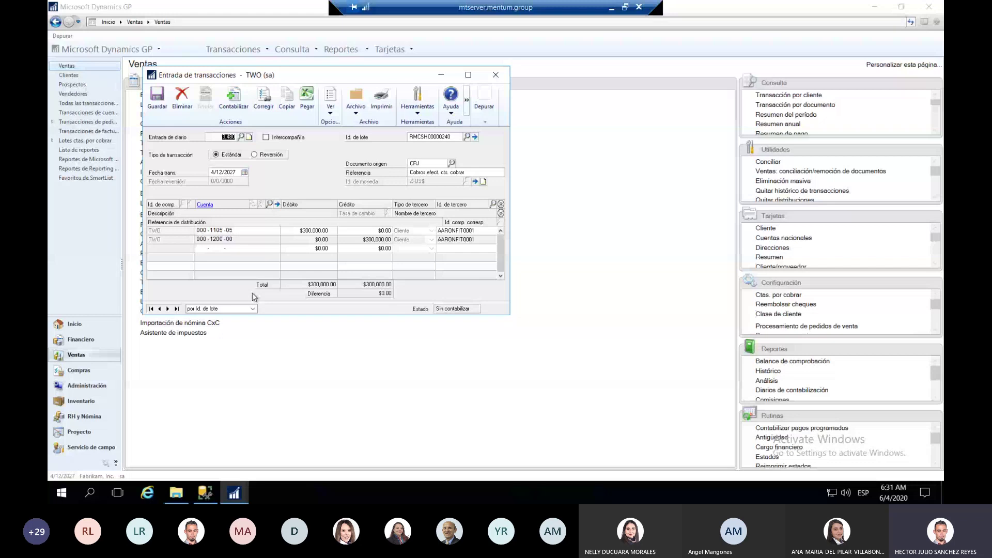
click(491, 76)
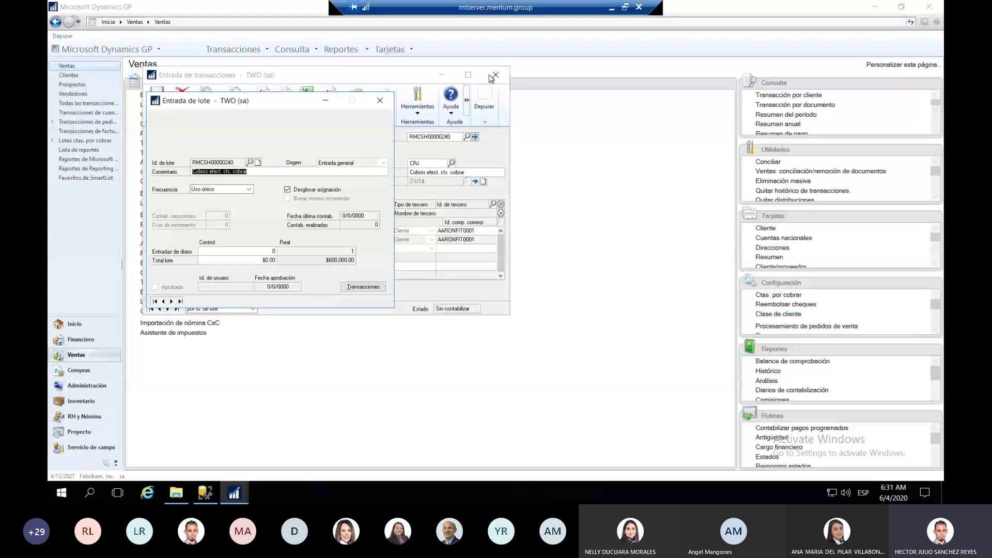
Step: Close transaction entry and post batch RMCSH00000240 with the general posting journal output to the screen
click(495, 75)
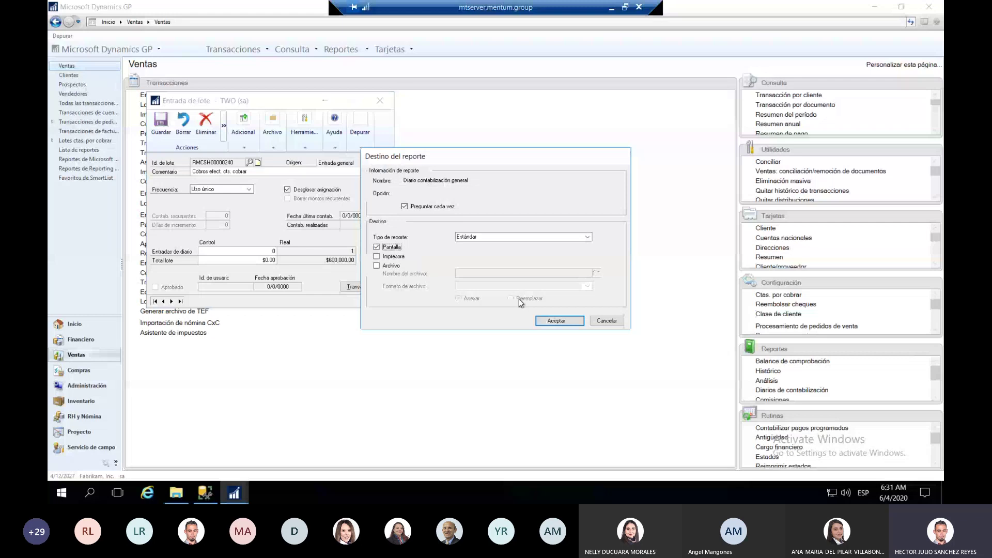
click(546, 321)
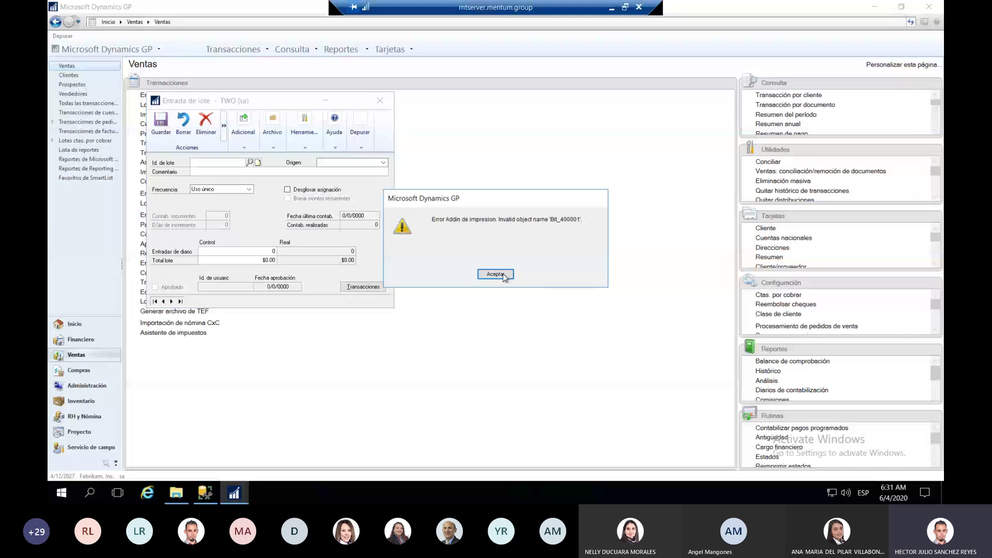
click(495, 274)
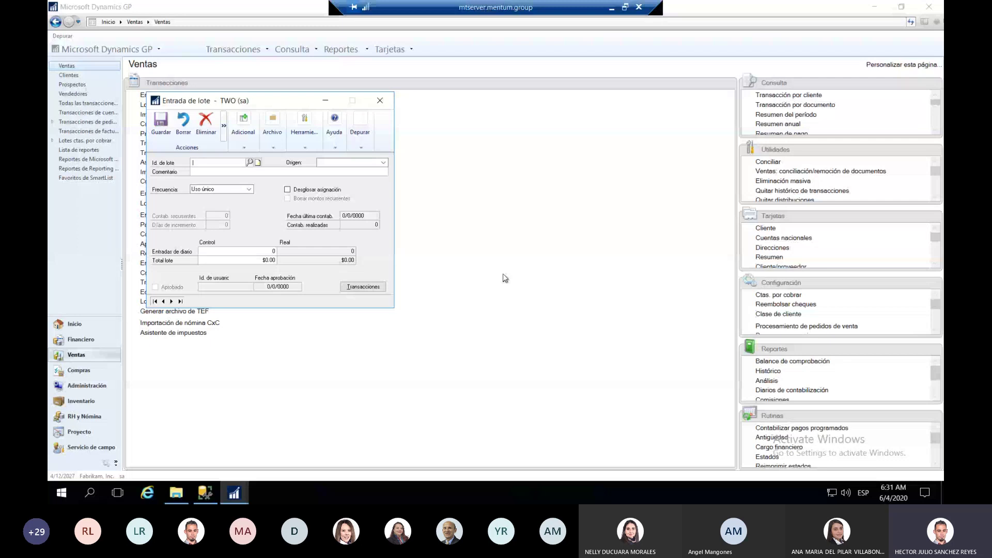
Step: Recheck the BANCOLOMBIA01 balances in checkbook maintenance following the general ledger posting
click(235, 494)
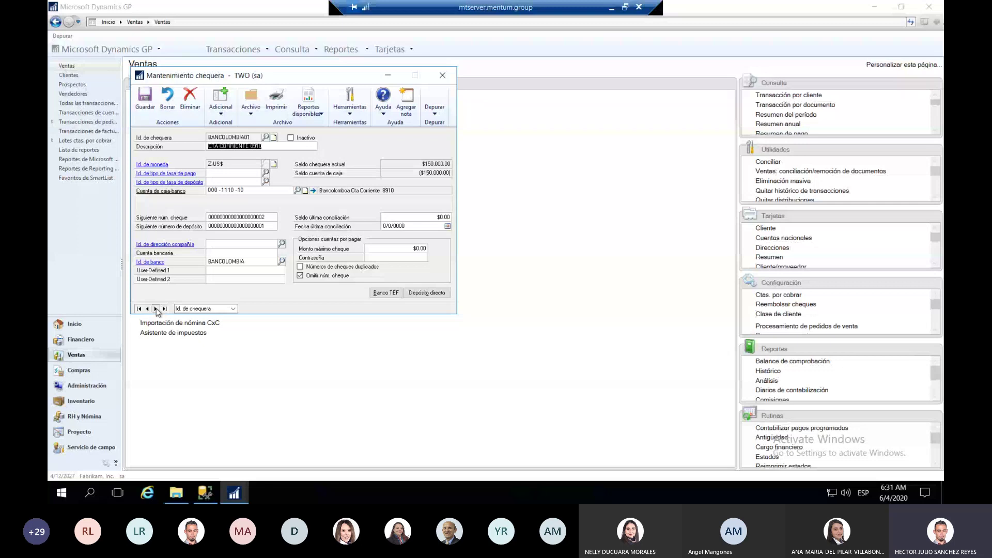
click(392, 78)
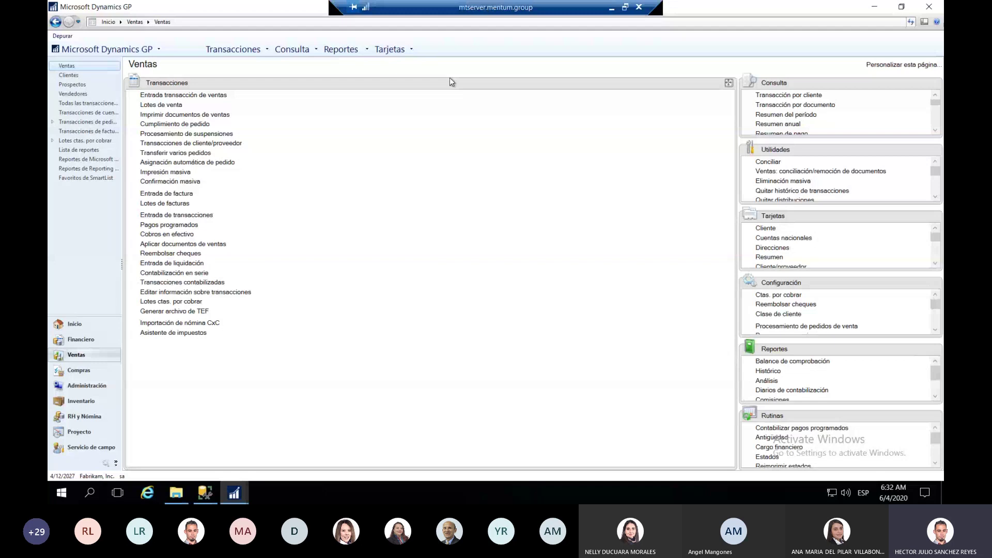
Step: Review the company setup option for automatically posting cash receipt deposits, and close the company setup windows
click(106, 49)
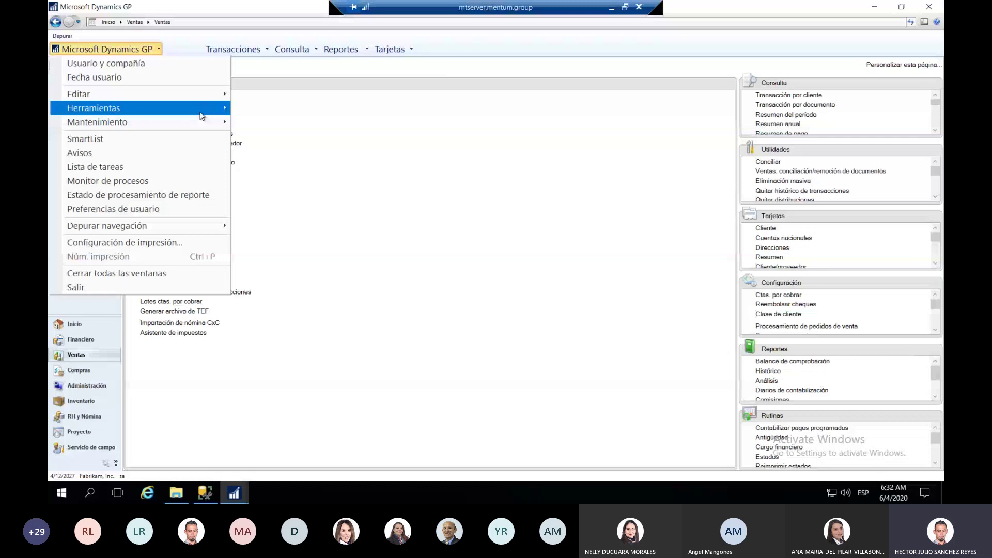
key(Escape)
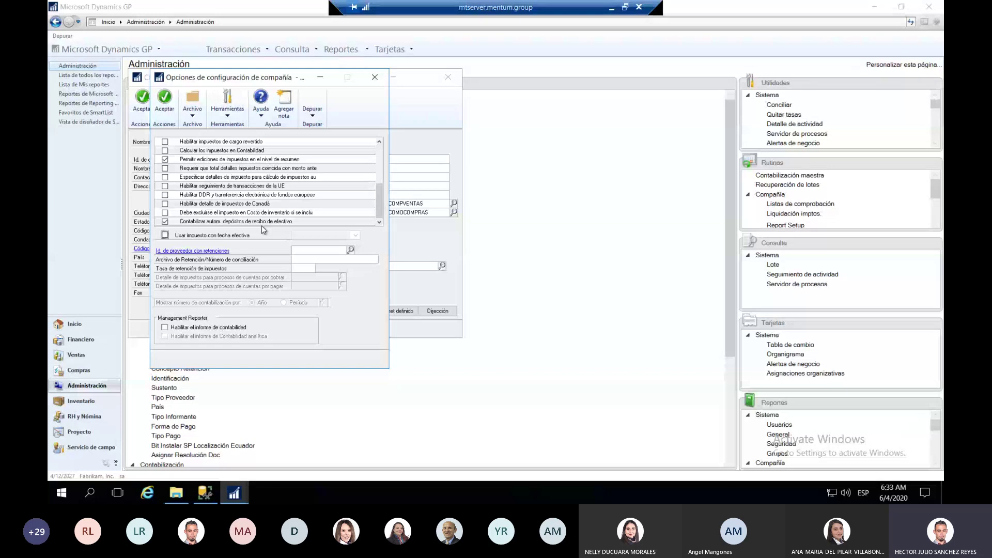
click(375, 77)
click(447, 77)
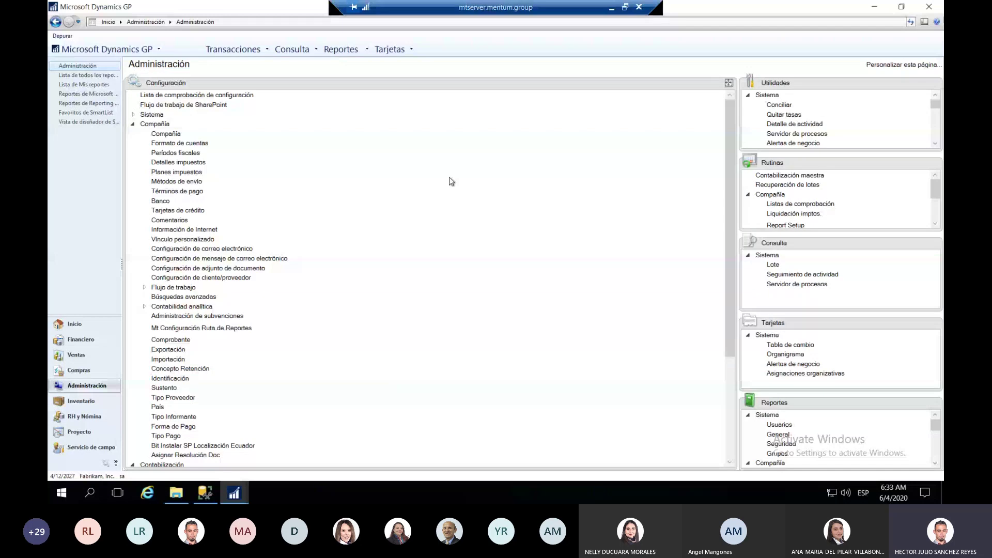
Step: Check bank deposit entry for undeposited receipts in checkbook BANCOLOMBIA01 and close the window
click(236, 49)
mouse_move(248, 63)
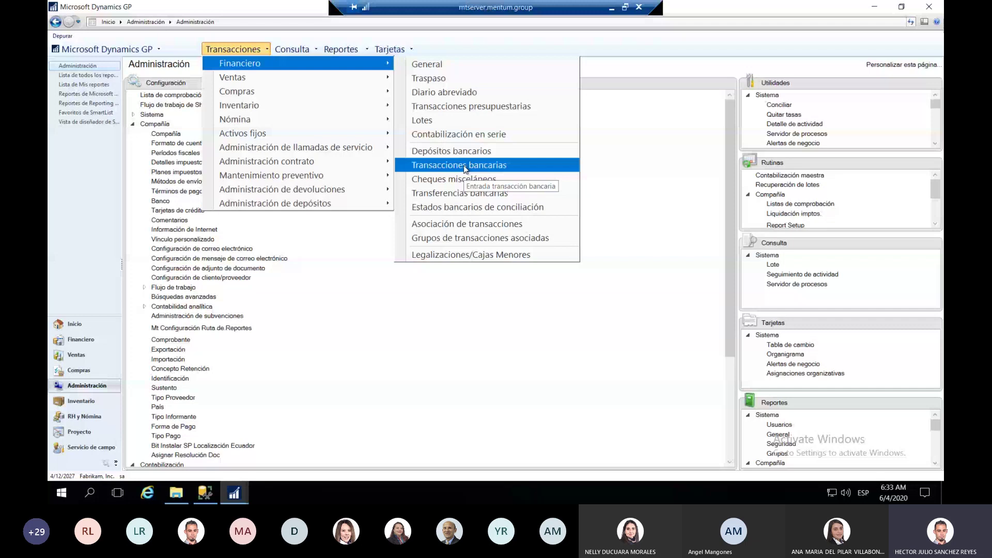
click(454, 151)
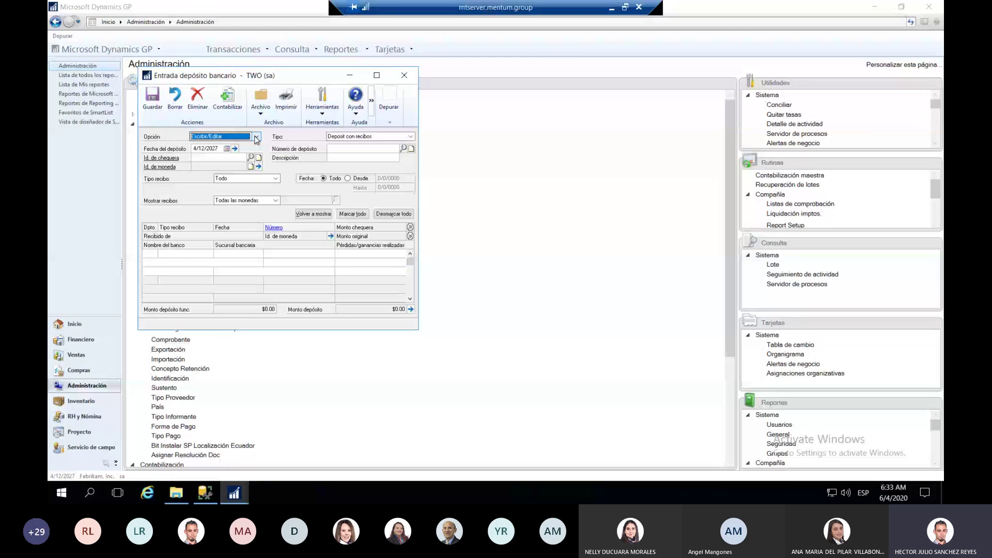
click(251, 157)
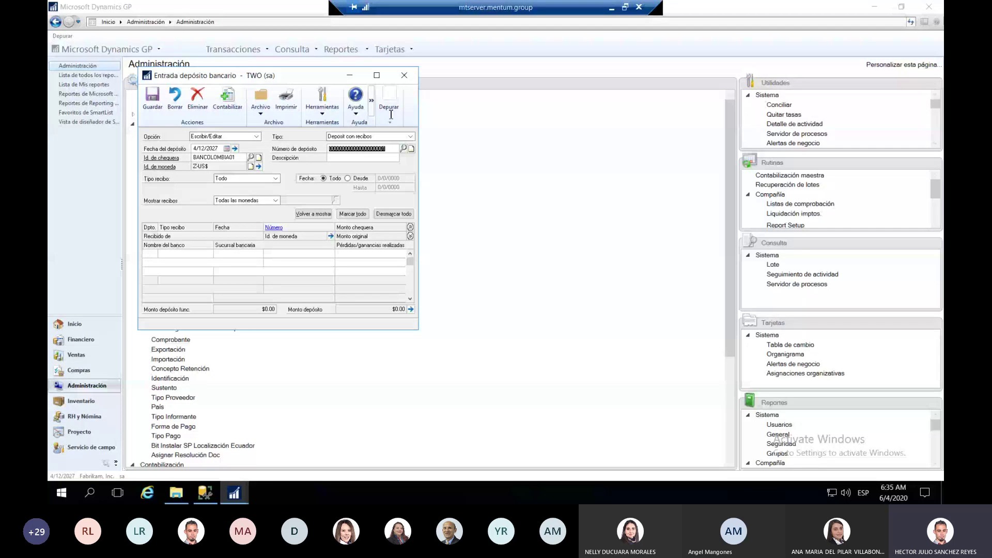
click(404, 76)
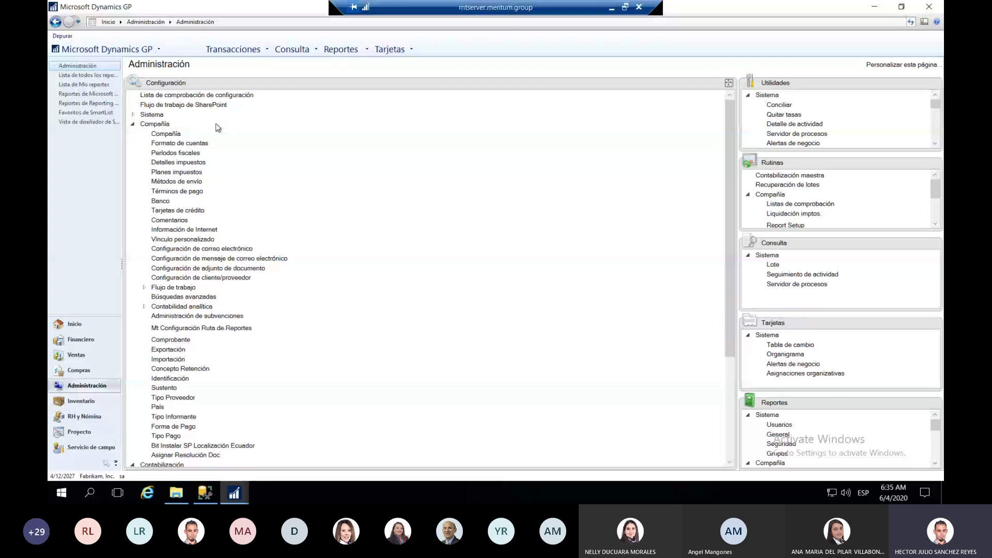
Step: Start a bank deposit of type Deposit sin recibos for checkbook BANCOLOMBIA01
click(233, 49)
mouse_move(310, 63)
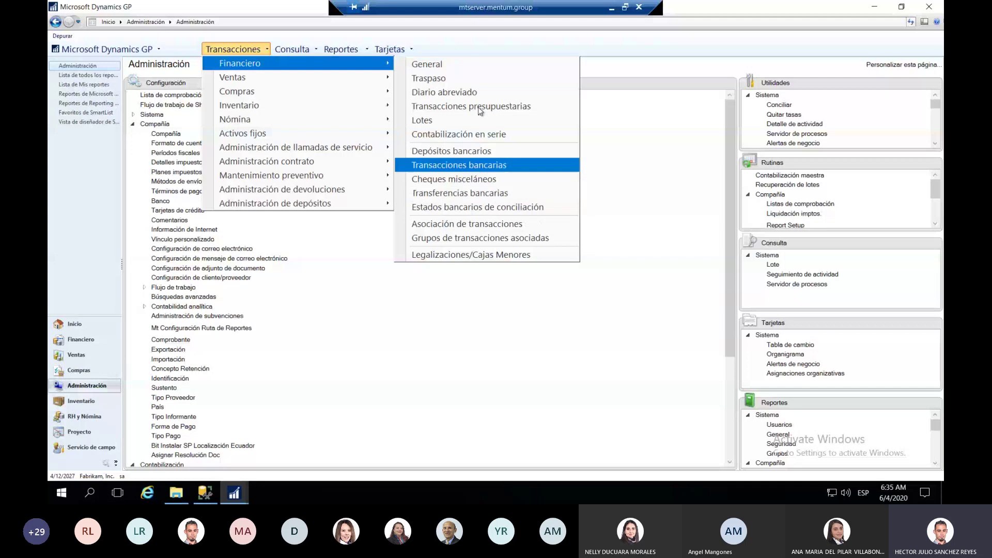
click(473, 150)
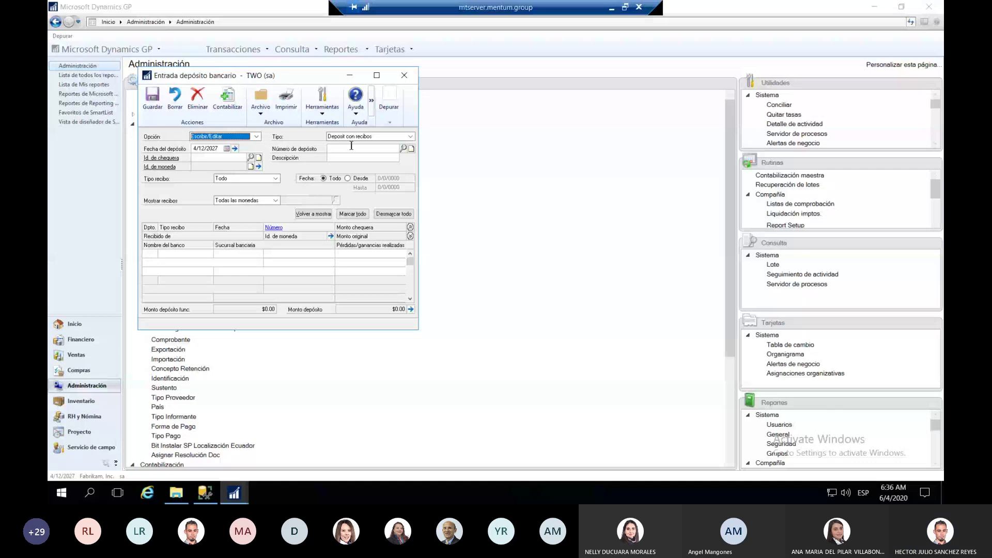
click(372, 137)
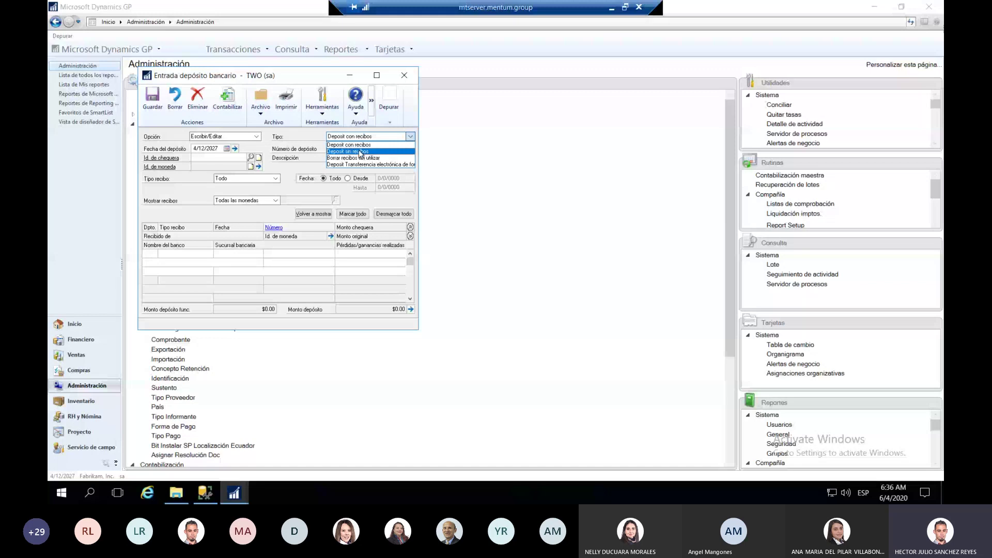
click(360, 152)
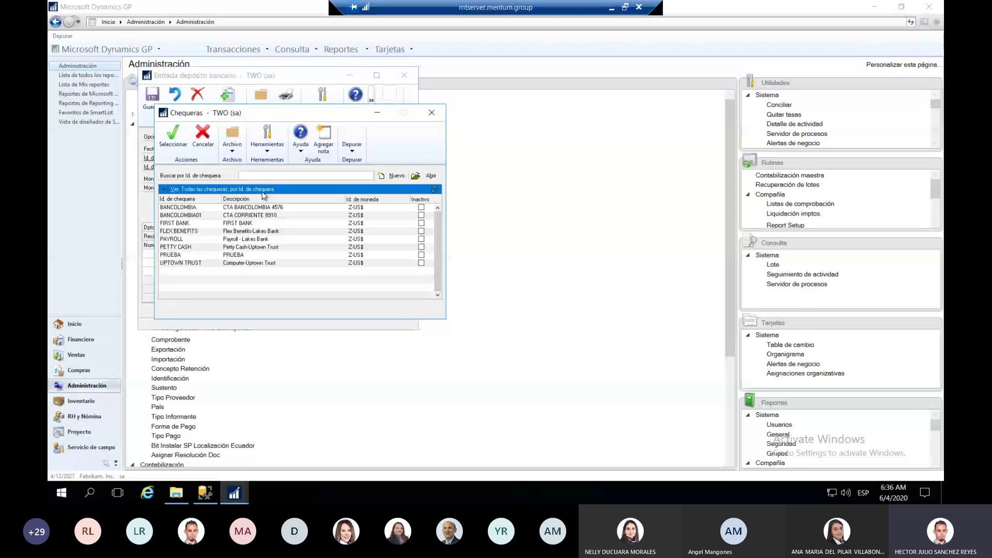
double_click(251, 215)
click(354, 159)
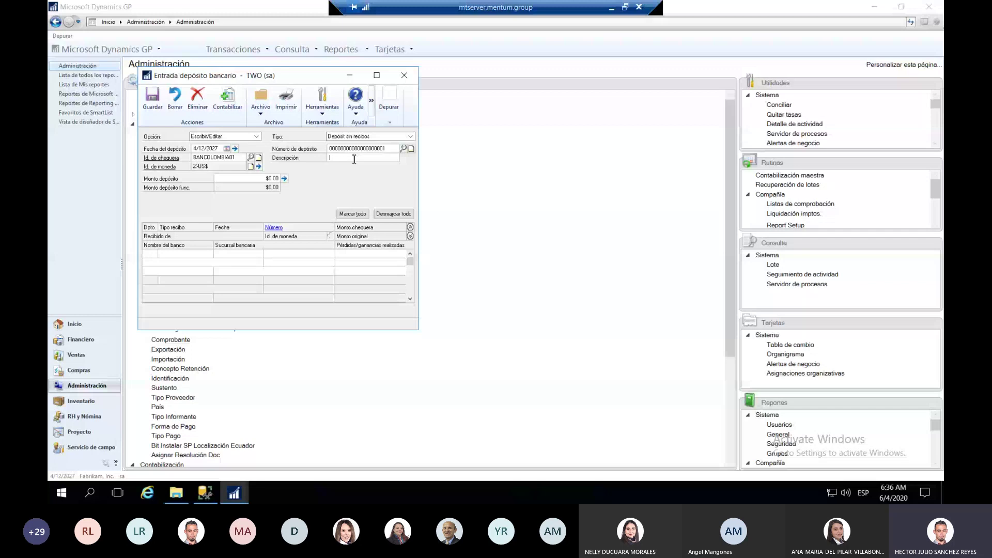
Step: Set the deposit amount to $10,000.00 and post the deposit with its posting journal output to the screen
click(235, 180)
text(1)
text(0,00)
text(0.00)
key(Tab)
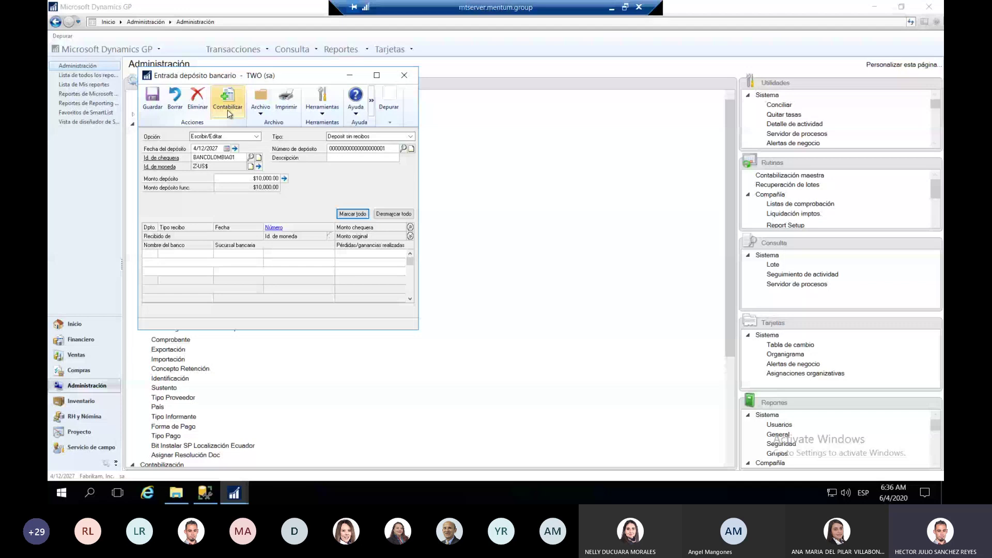
click(227, 109)
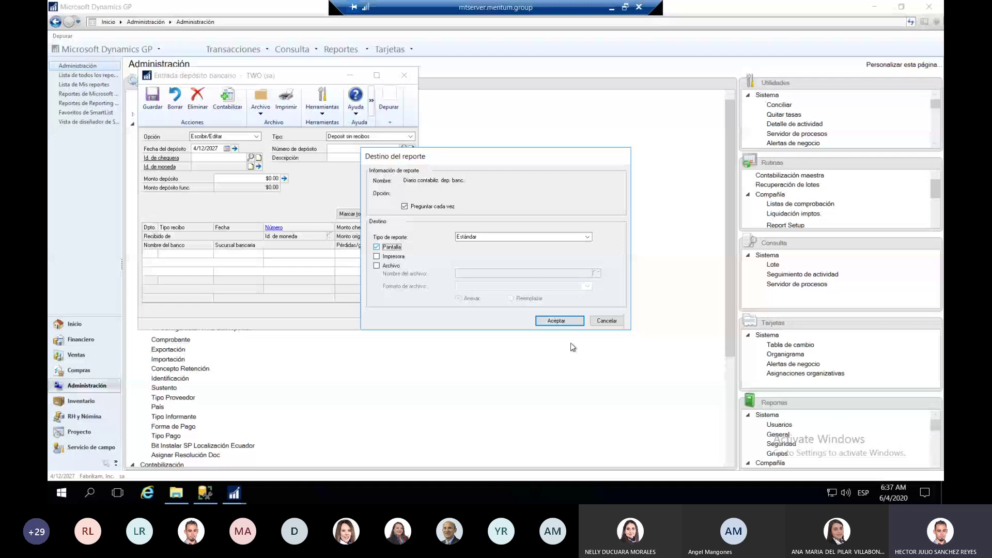
click(556, 321)
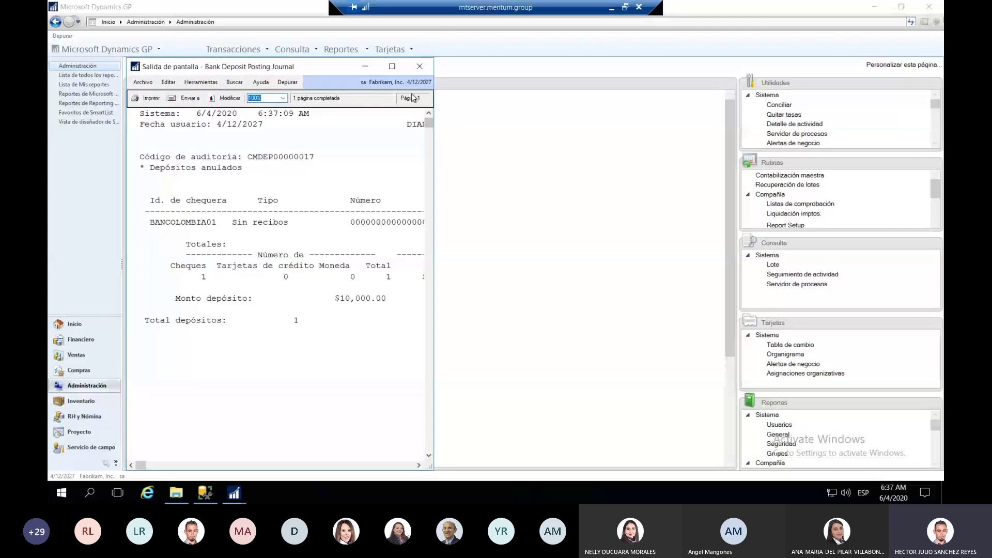
click(420, 67)
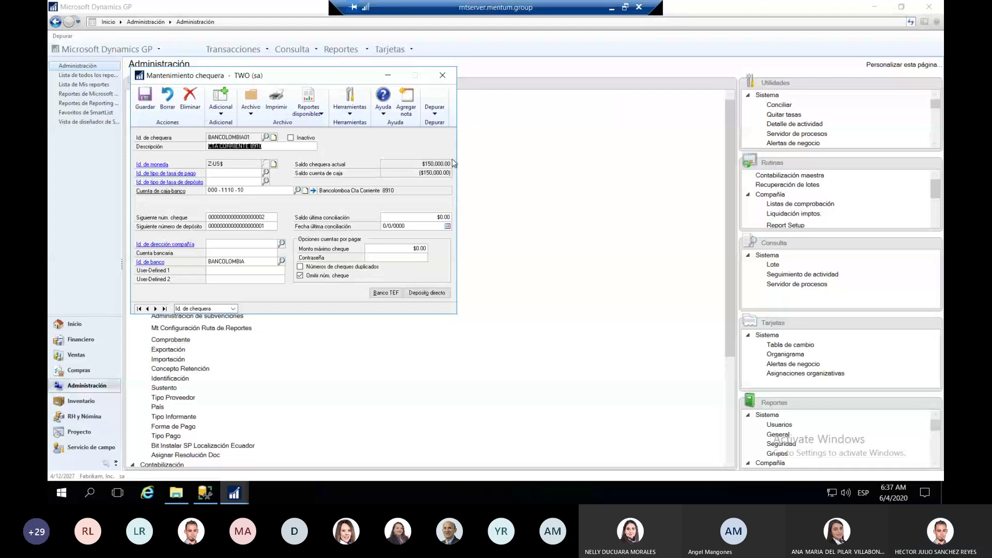
Step: Reload BANCOLOMBIA01 in checkbook maintenance to compare its checkbook and cash account balances after the deposit
click(147, 309)
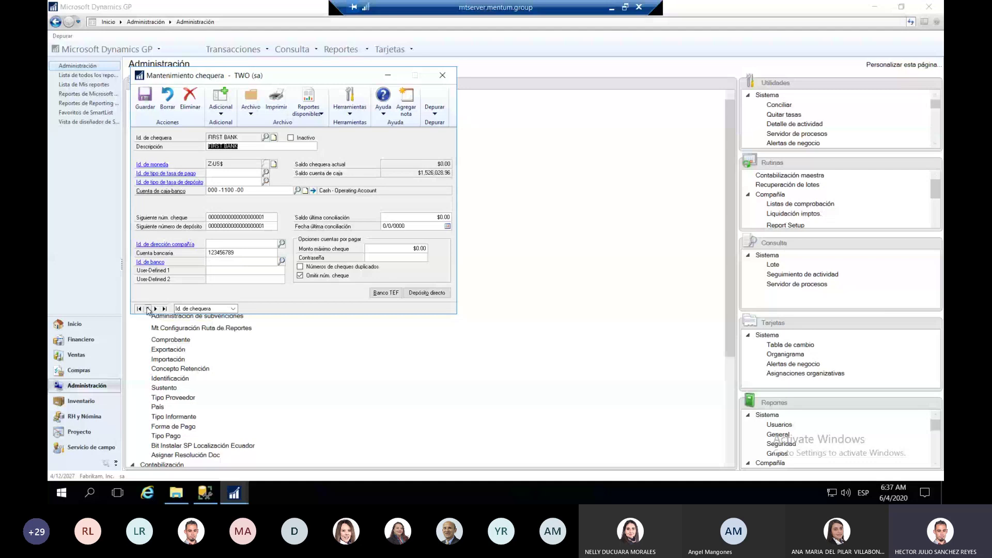
click(147, 308)
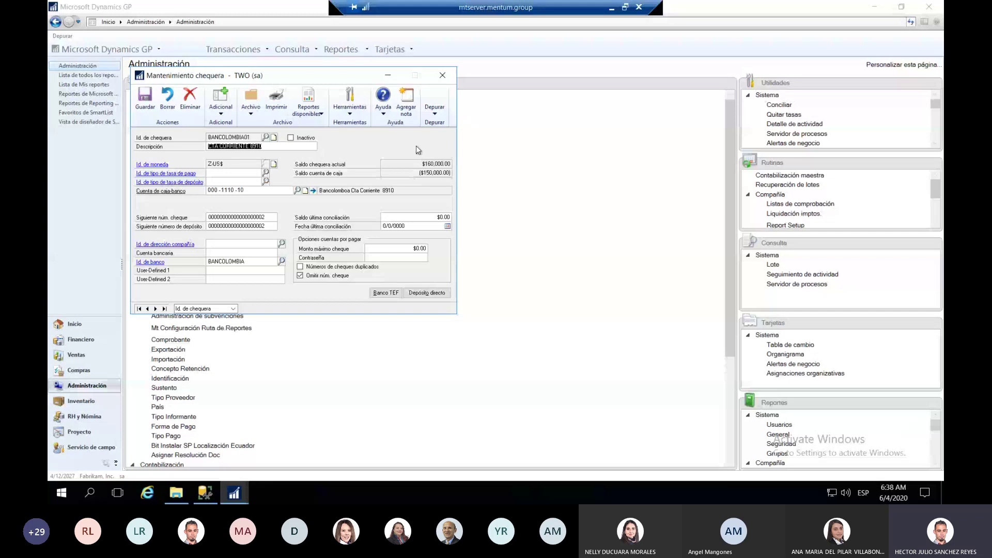
click(391, 77)
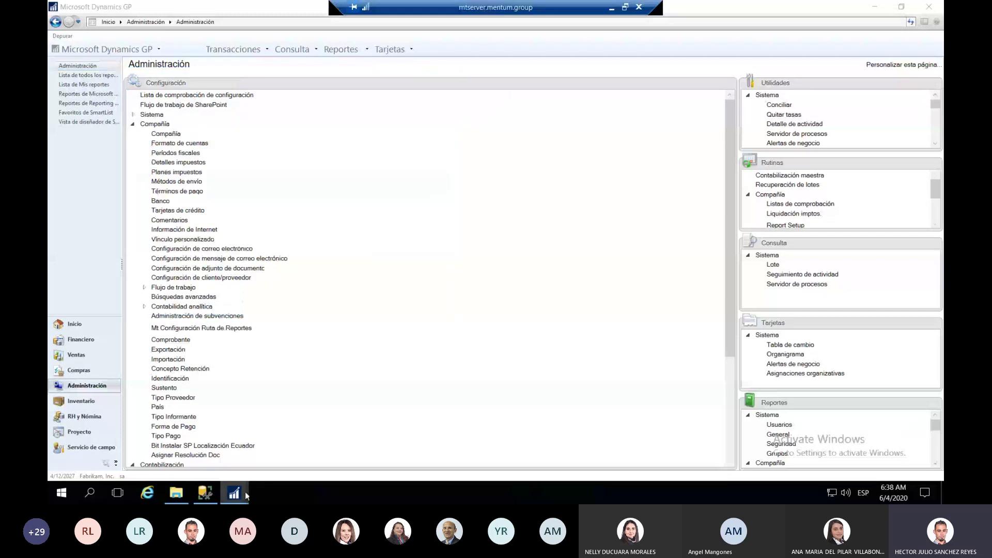
click(246, 495)
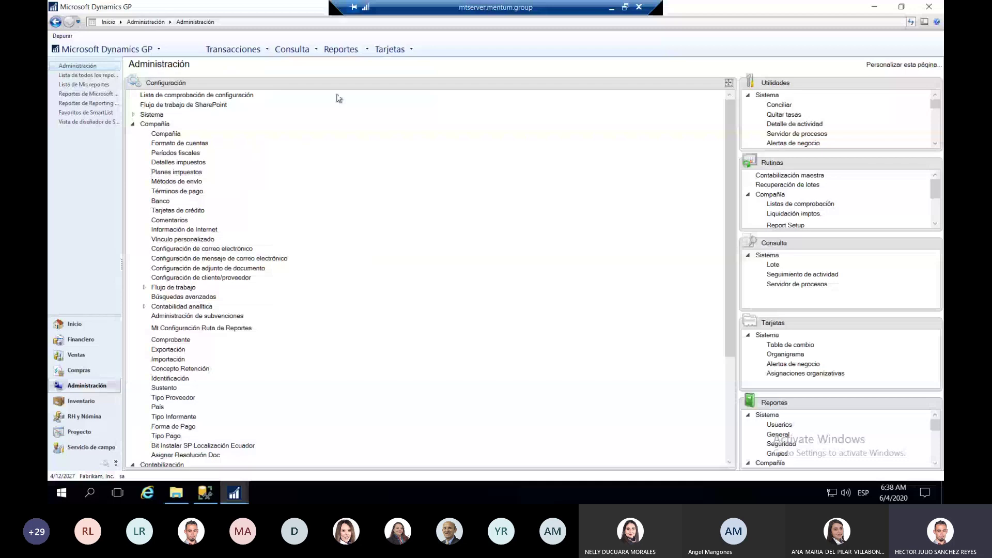
Step: Open bank deposit entry and set the deposit type to Borrar recibos sin utilizar
click(230, 50)
mouse_move(310, 64)
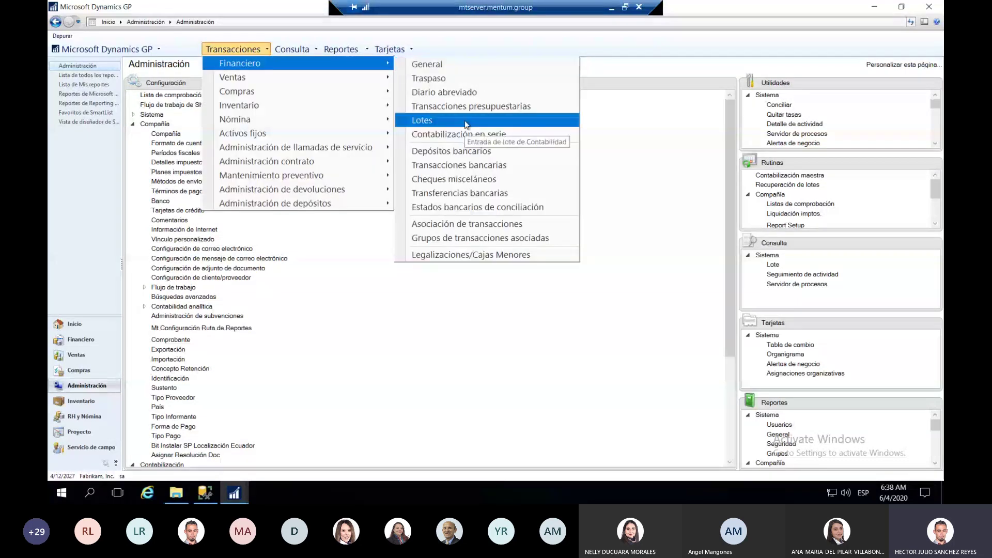
click(451, 150)
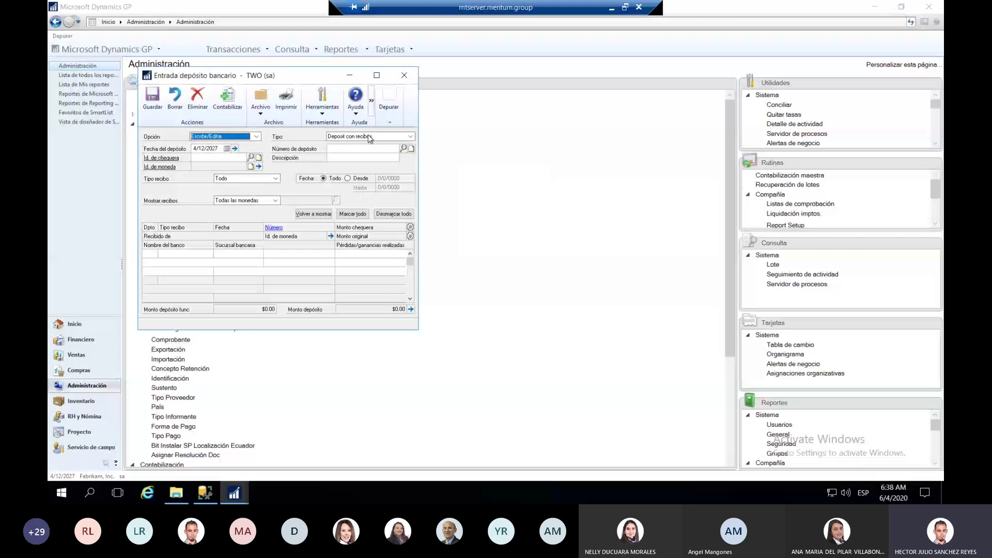
click(369, 136)
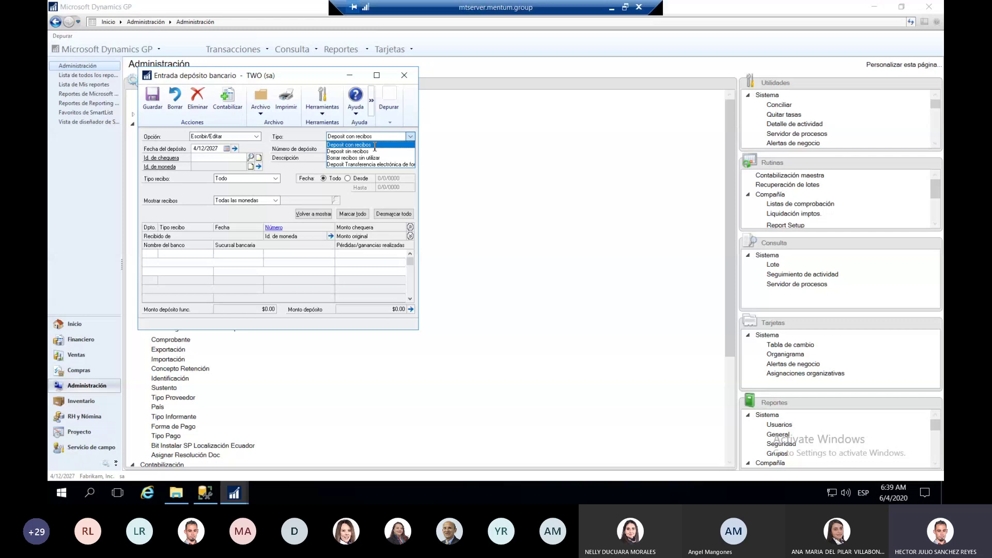
click(375, 145)
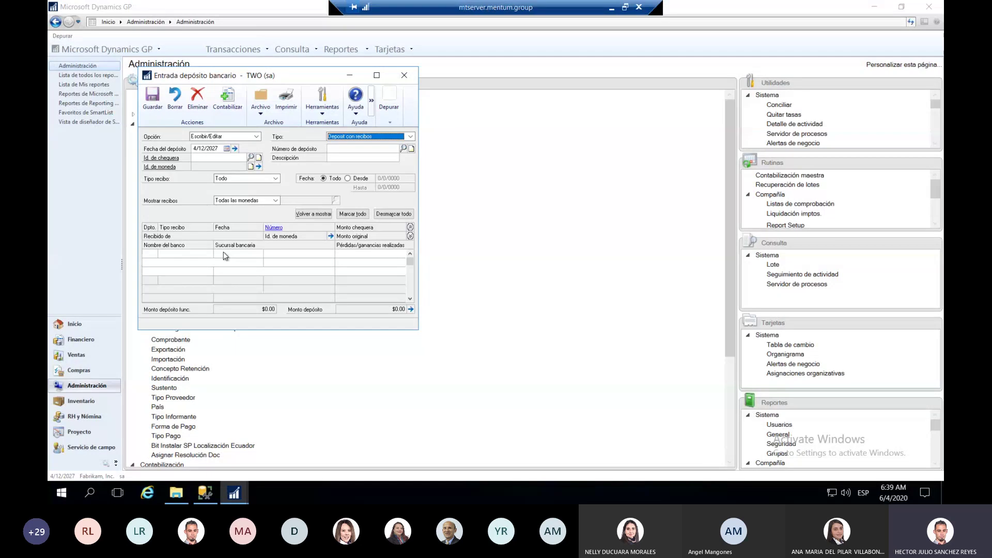
click(379, 136)
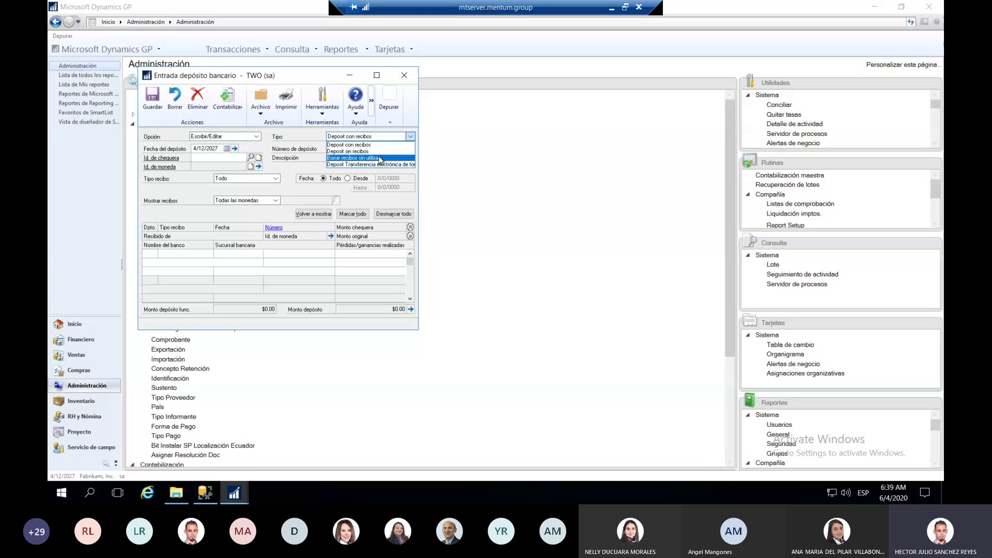
click(379, 159)
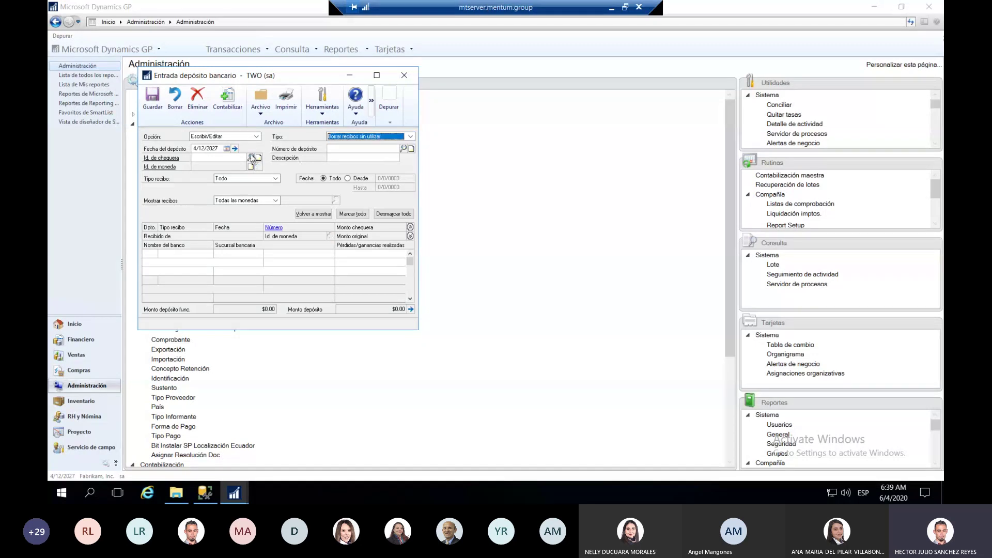
Step: Load checkbook BANCOLOMBIA, mark its 4/12/2027 cash receipt from Aaron Fitz Electrical, and post the clearing of that receipt
click(250, 156)
double_click(225, 210)
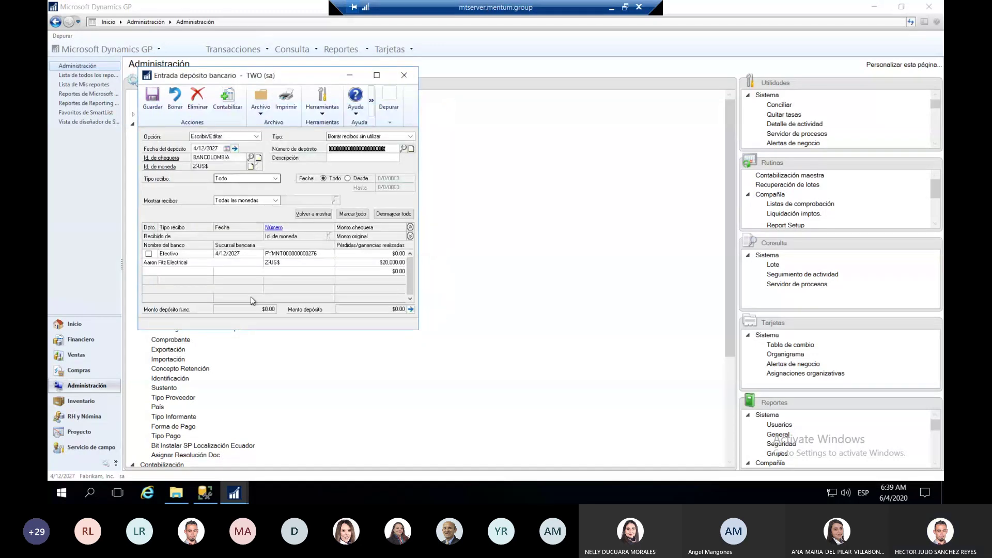
click(149, 254)
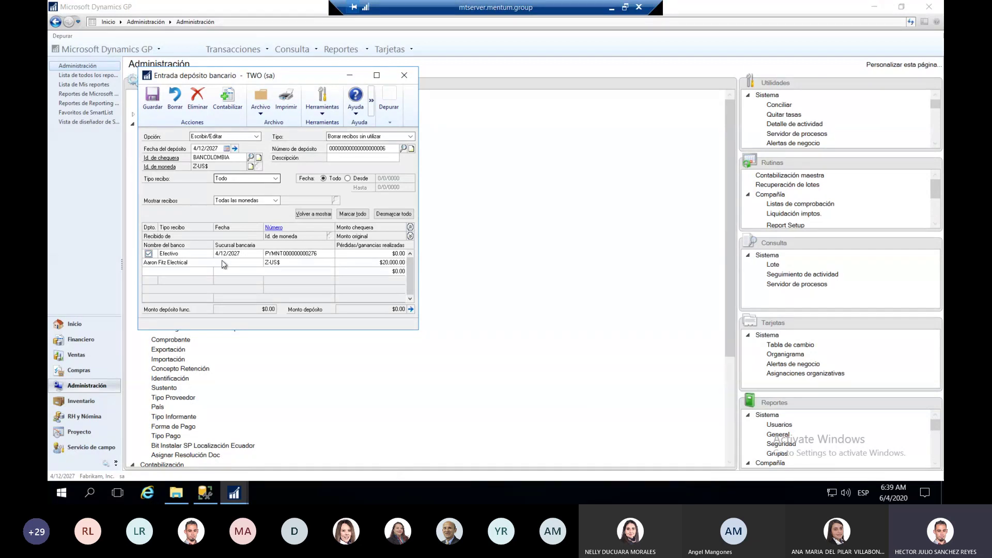
click(224, 106)
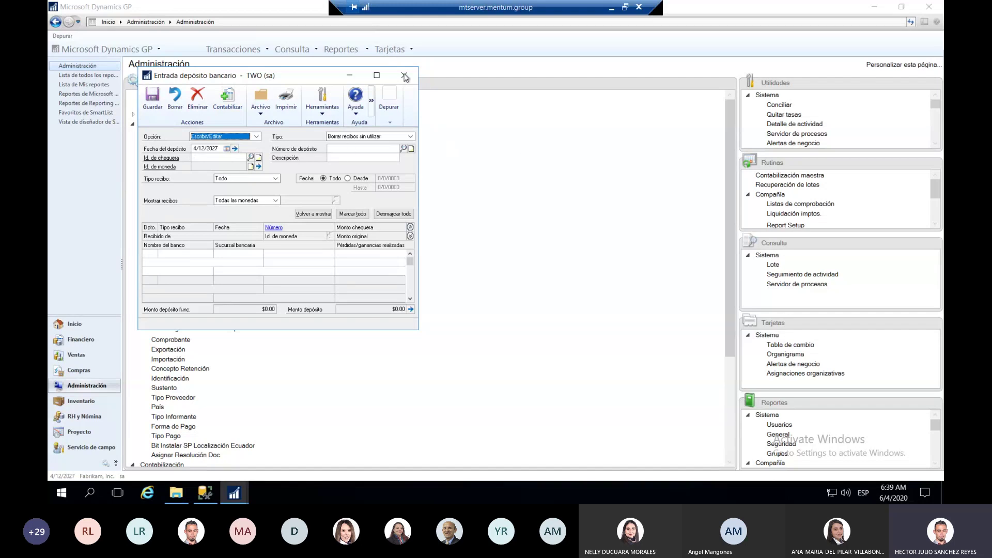
Step: Switch bank deposit entry to the Anular option and select the FIRST BANK checkbook
click(253, 138)
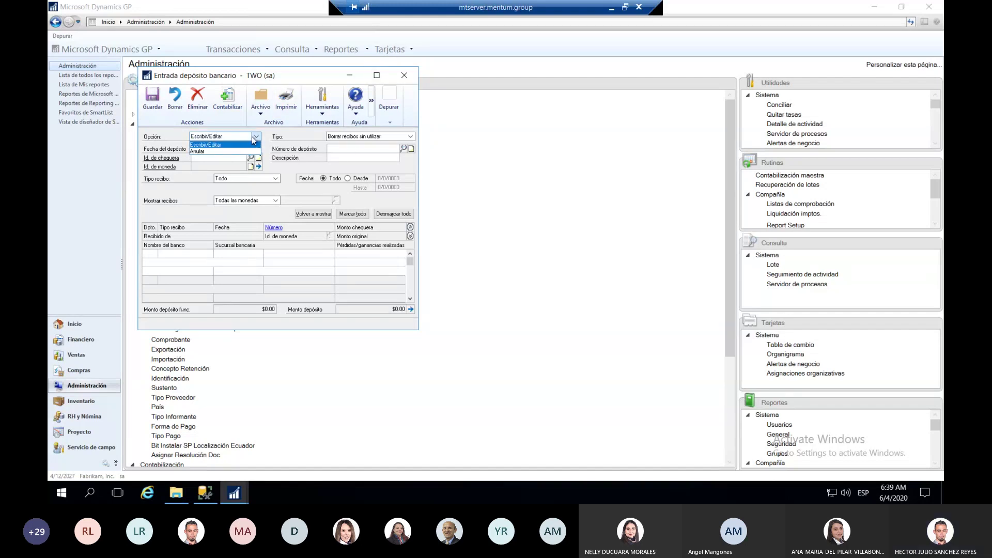
click(355, 136)
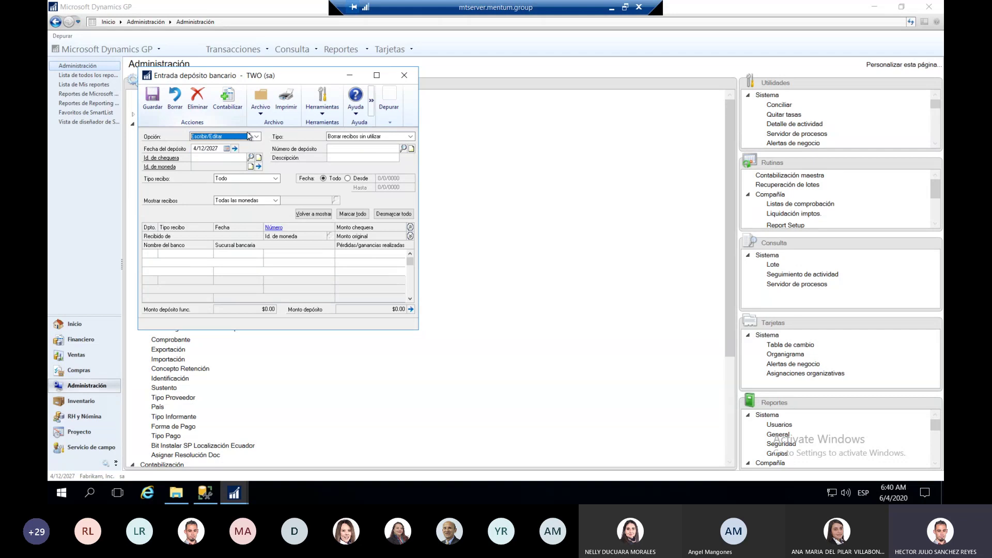
click(249, 137)
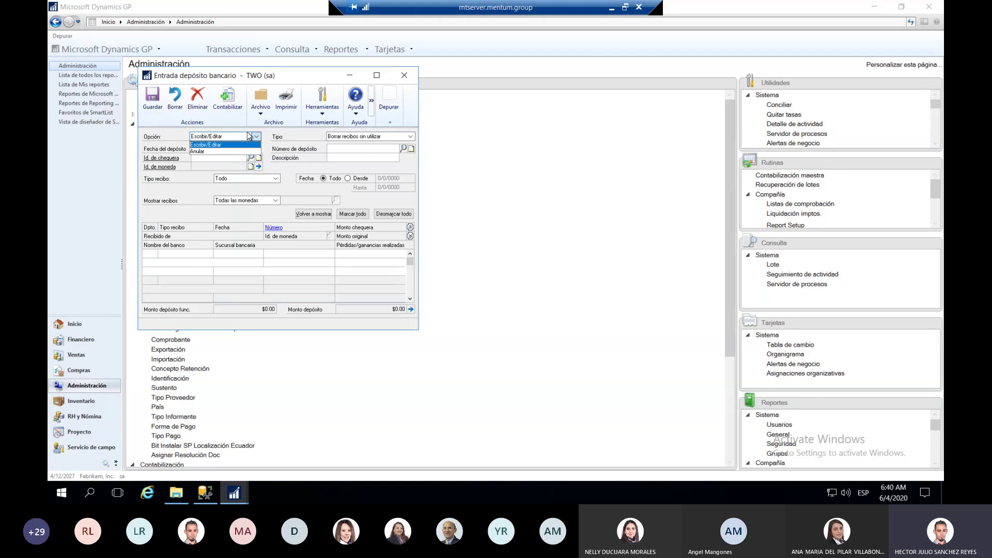
click(212, 152)
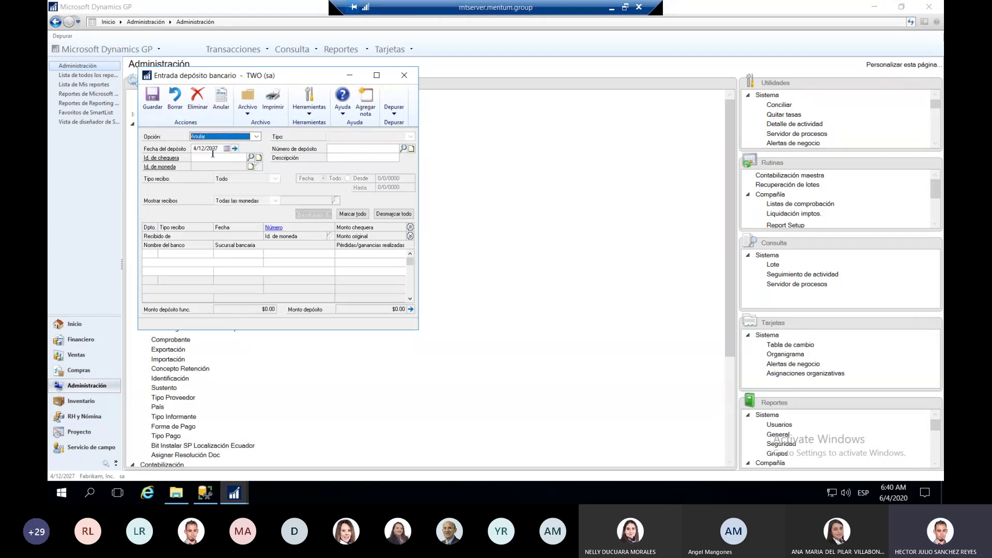
click(250, 157)
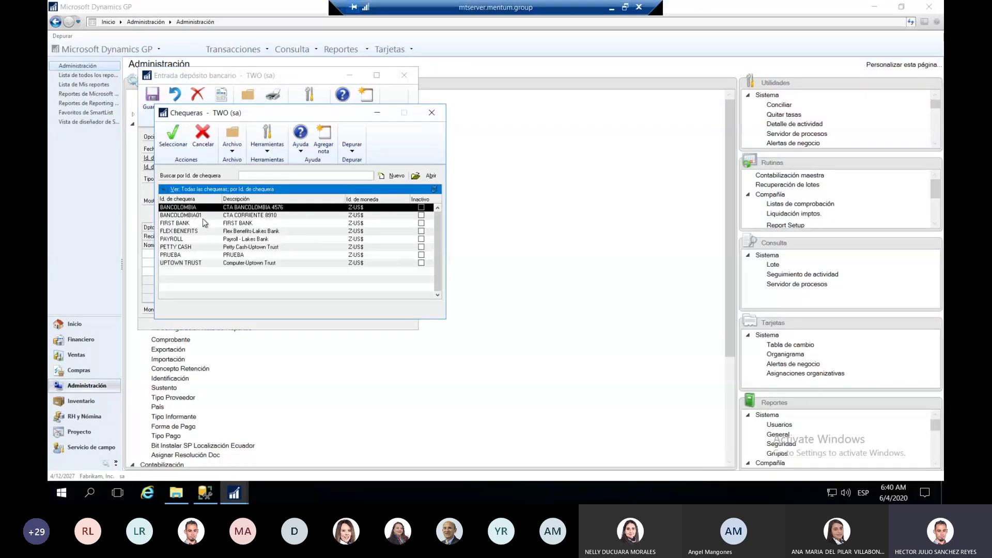
click(207, 224)
double_click(213, 224)
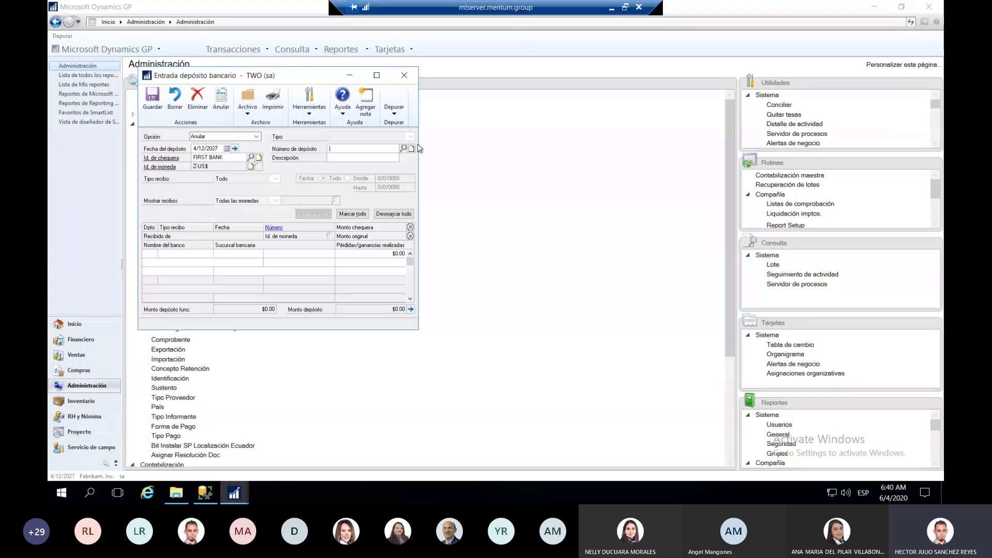
Step: Look for deposits to void in the FIRST BANK and PETTY CASH checkbooks
click(403, 148)
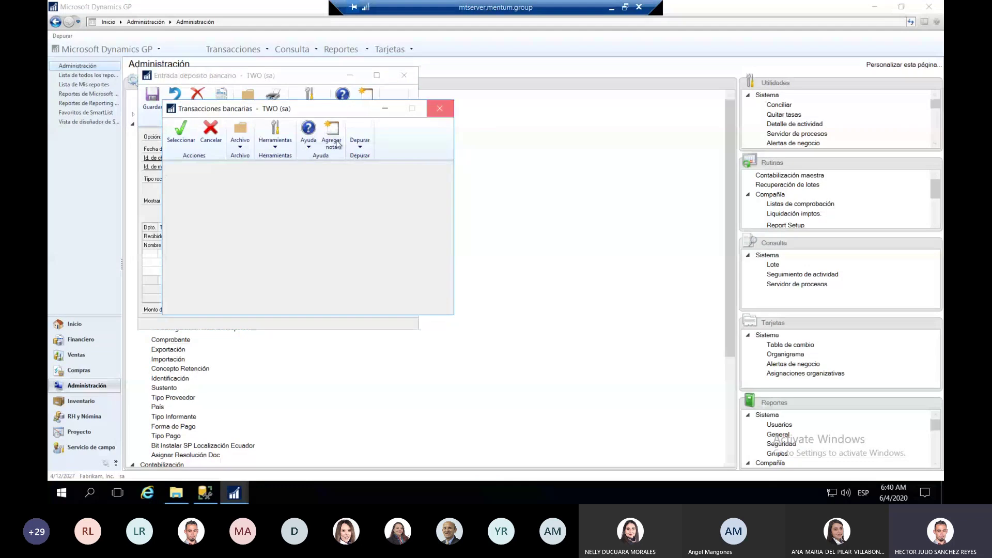
click(252, 158)
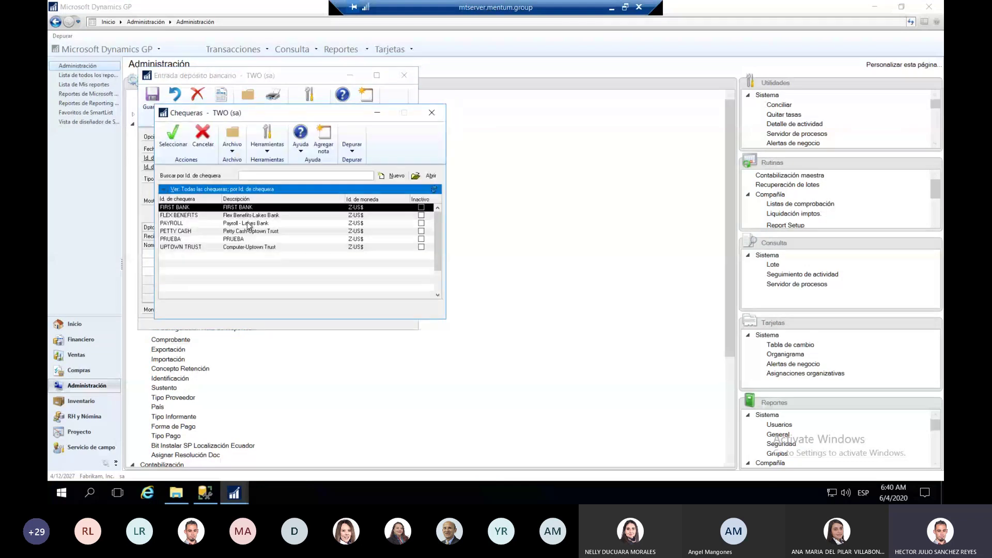
double_click(249, 231)
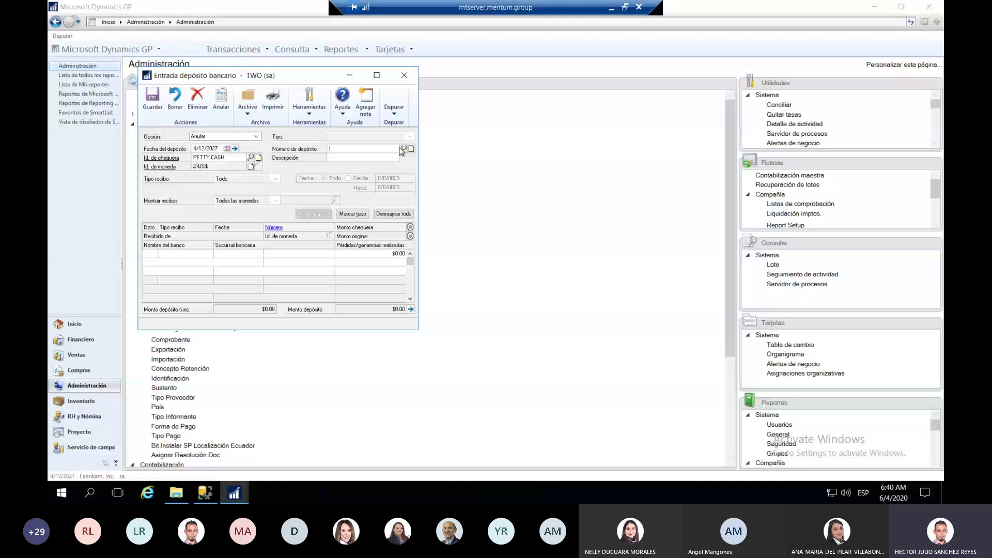
click(403, 149)
click(440, 109)
Step: Load checkbook BANCOLOMBIA, void its 4/12/2027 deposit with receipts ending in 5, and output the posting journal to screen before closing it
click(251, 158)
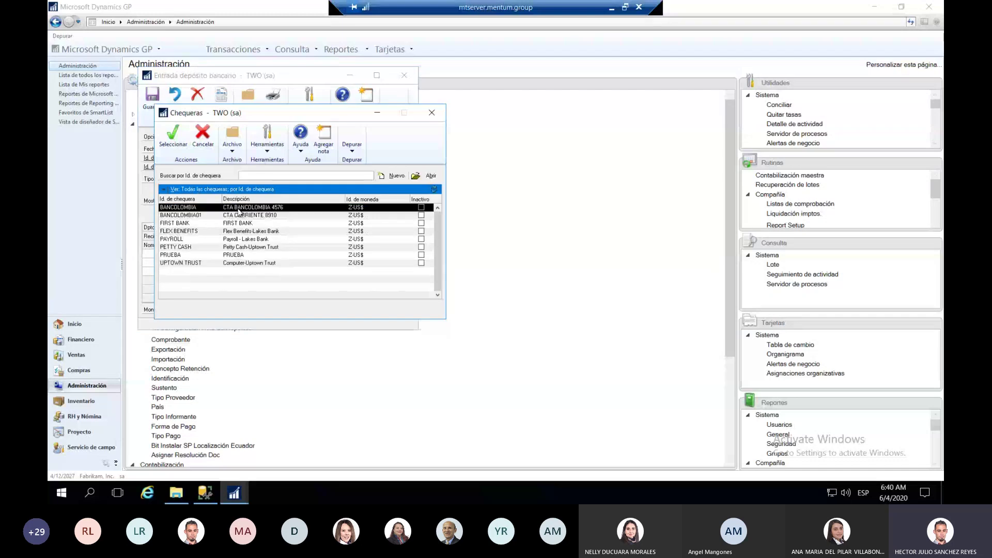
double_click(239, 207)
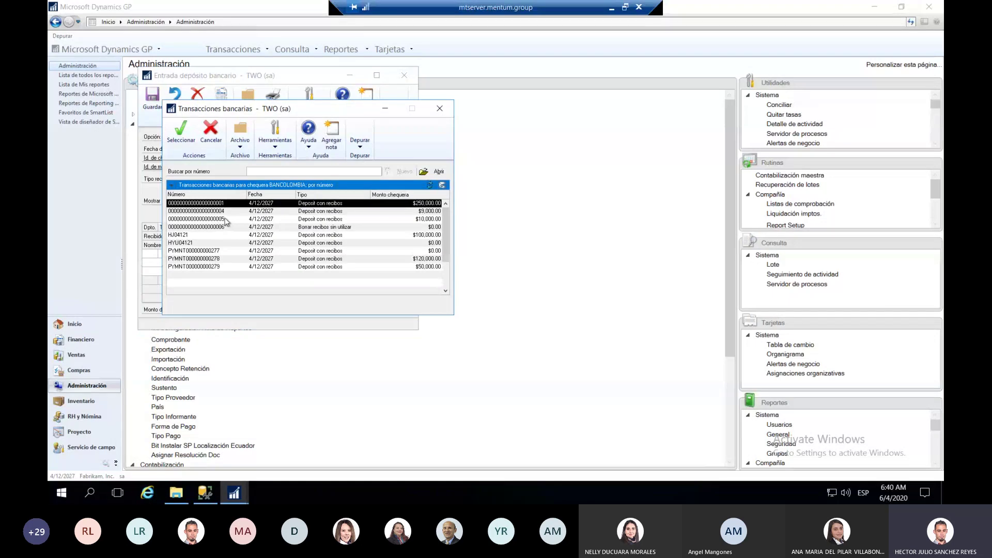
double_click(226, 221)
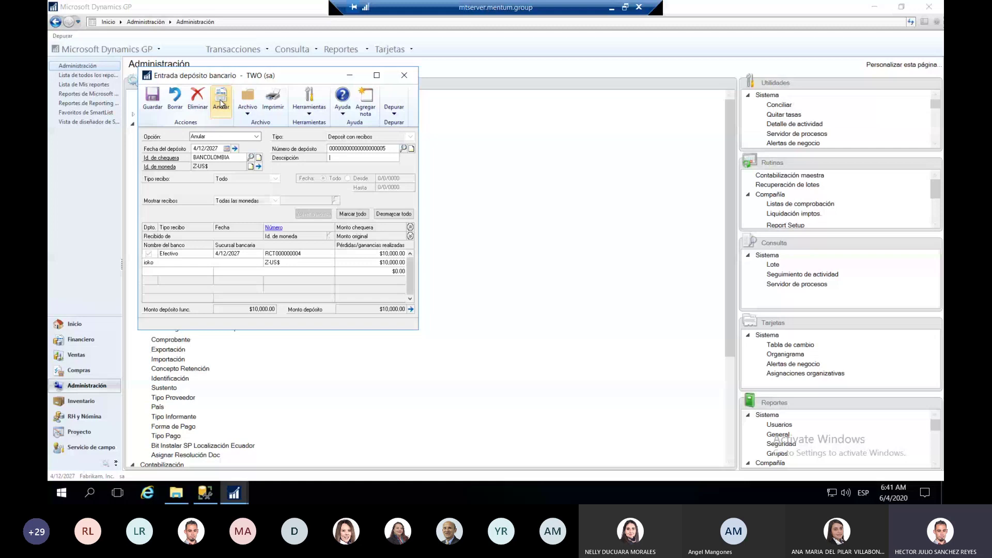
click(221, 103)
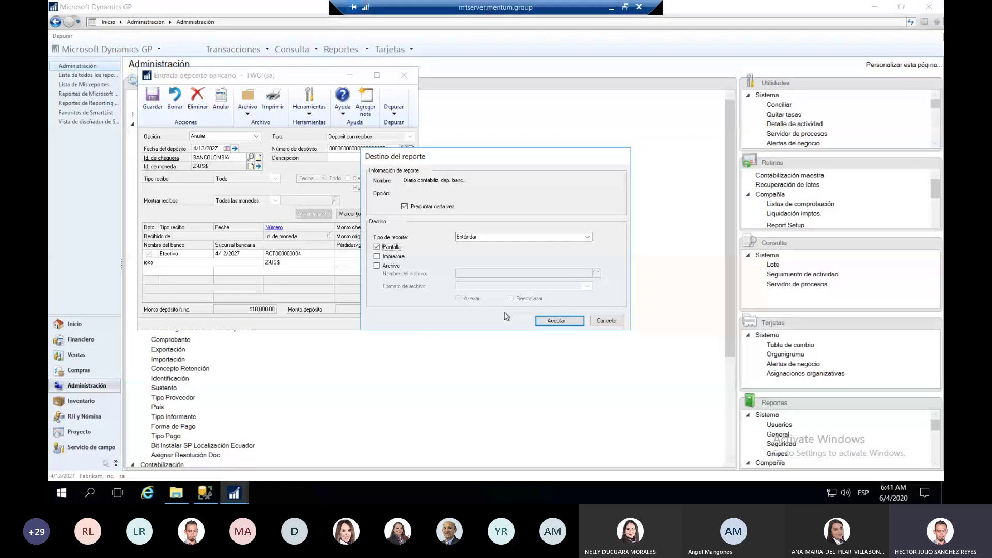
click(557, 321)
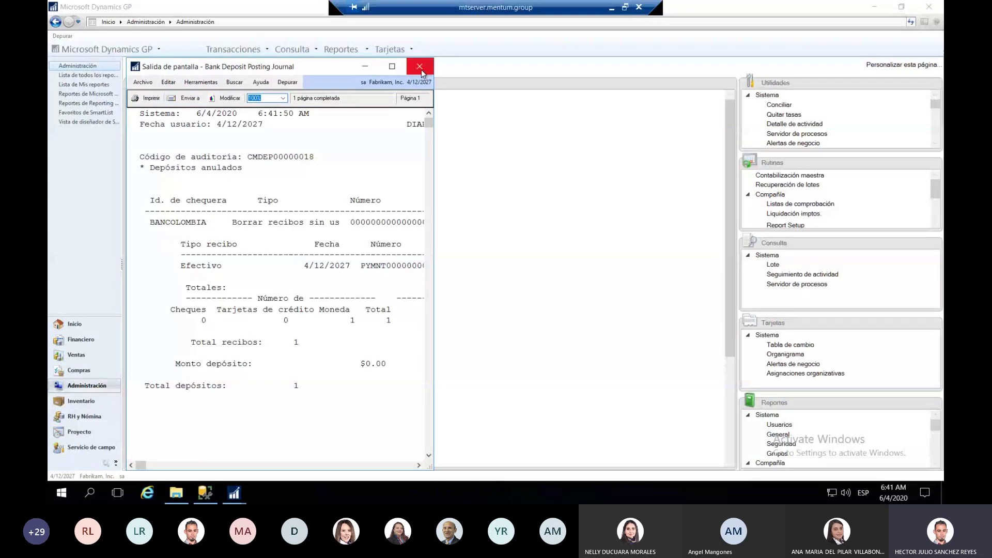
click(420, 67)
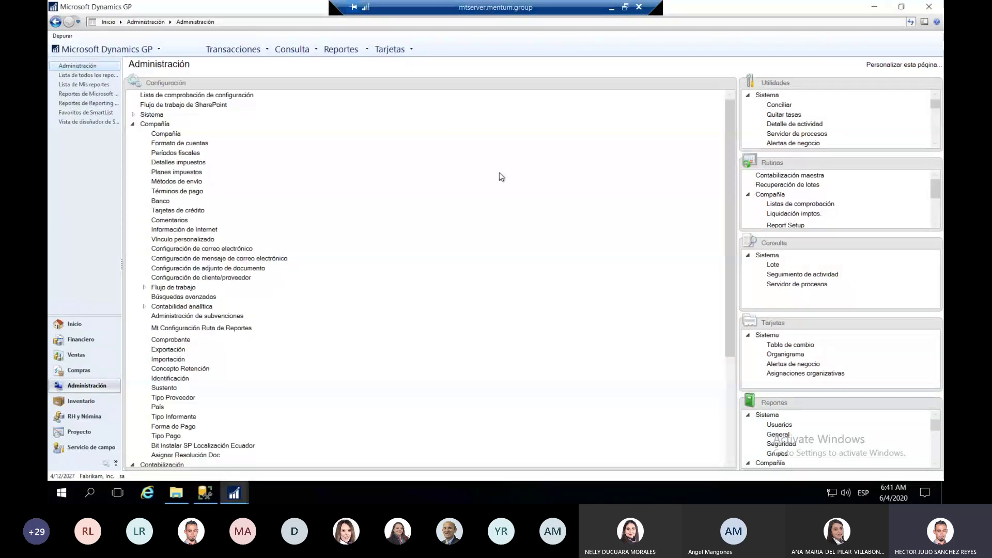
Step: Open bank transaction entry and review its options, keeping Ingresar transacción
click(233, 49)
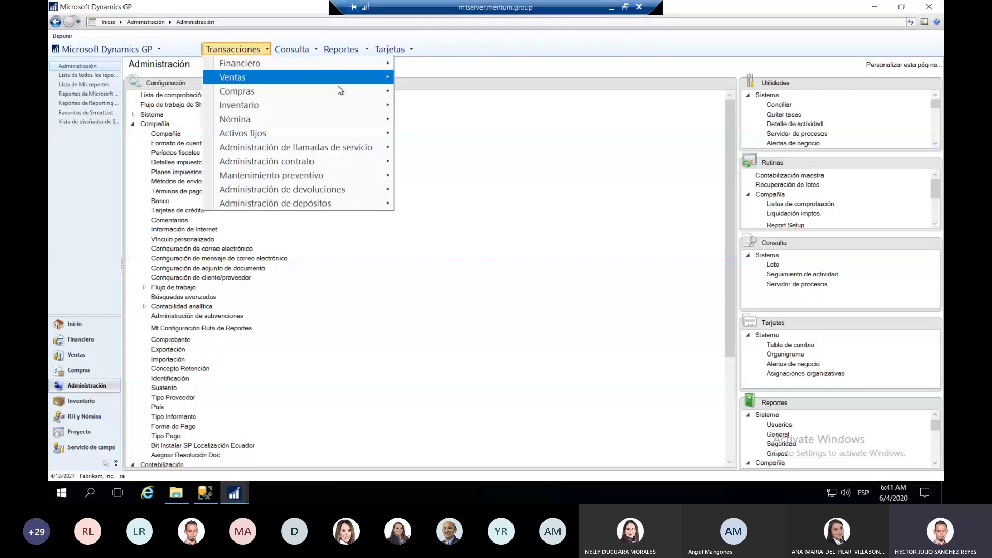
click(362, 98)
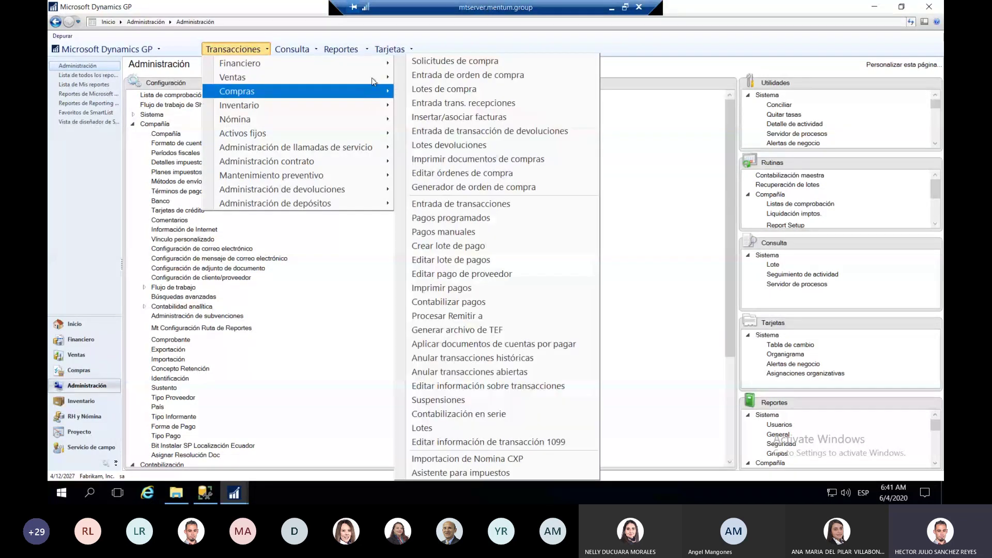
click(480, 164)
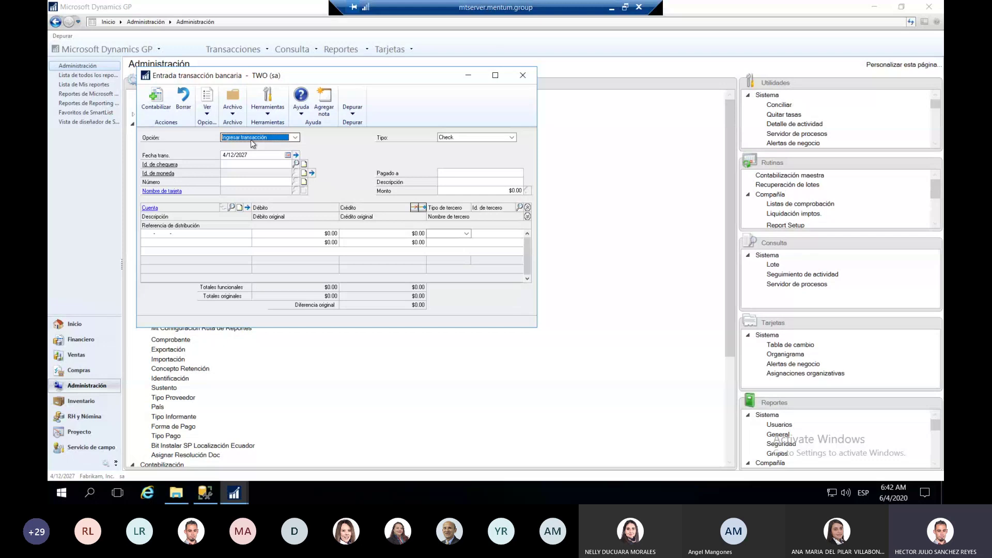
click(144, 240)
click(483, 277)
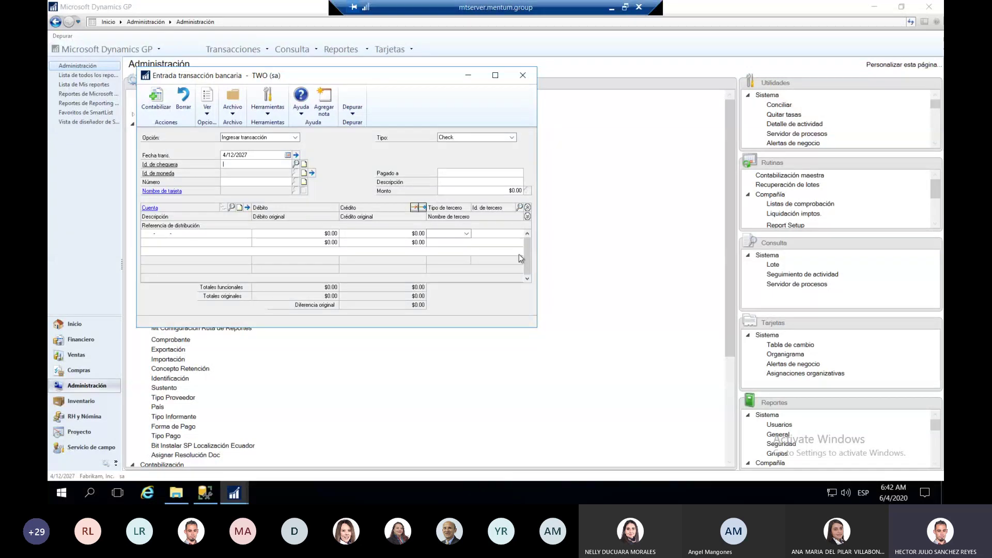
click(293, 137)
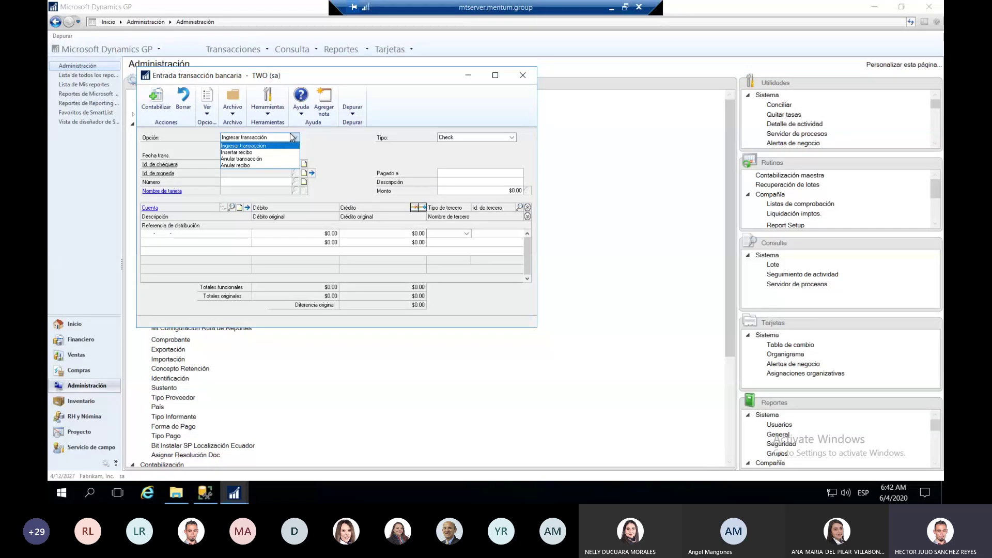
click(358, 142)
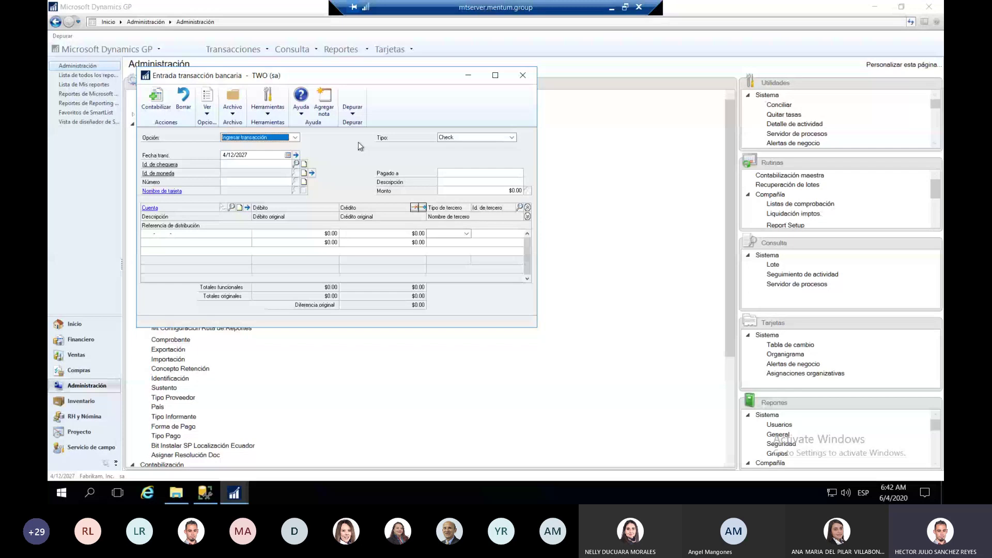
Step: Set the bank transaction type to Increase Adjustment and select checkbook BANCOLOMBIA01
click(475, 139)
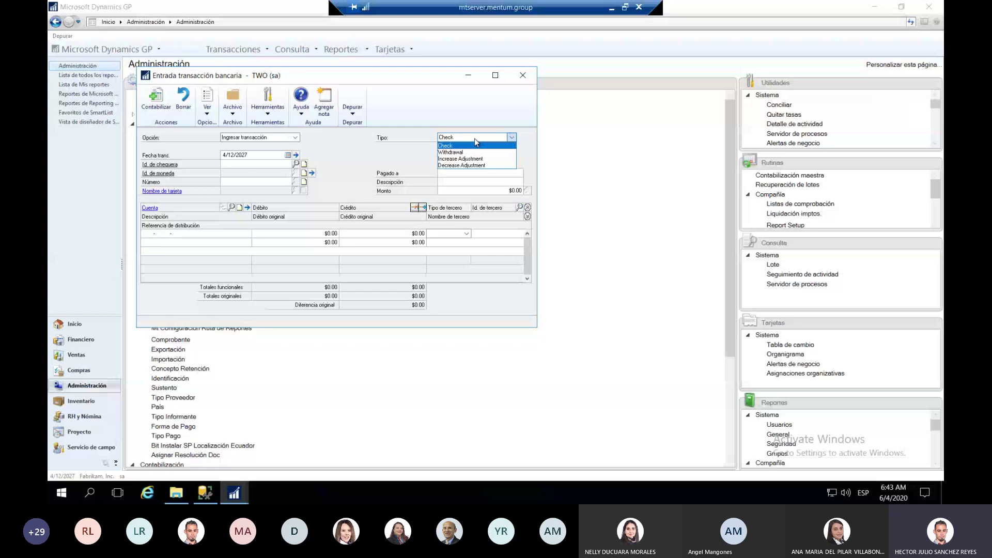
click(460, 158)
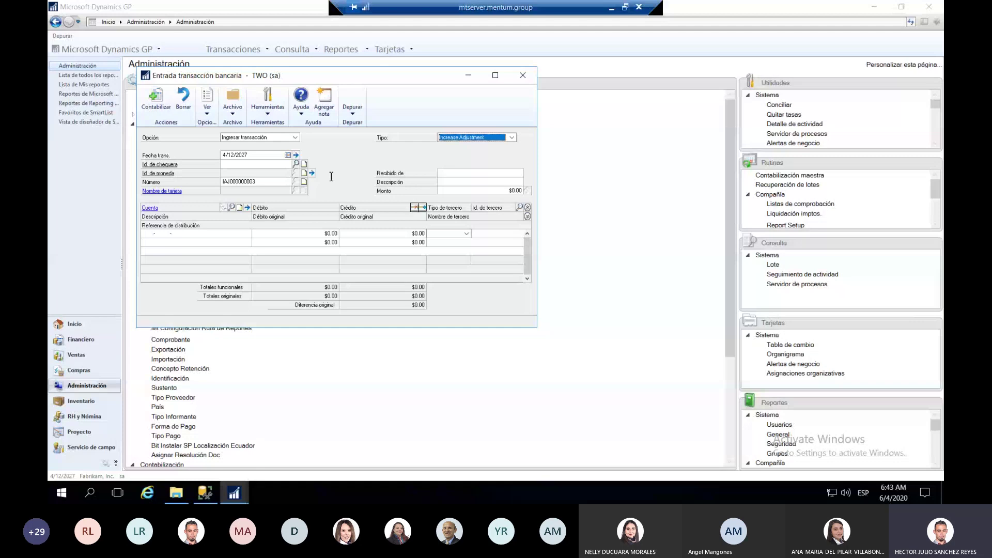
click(296, 164)
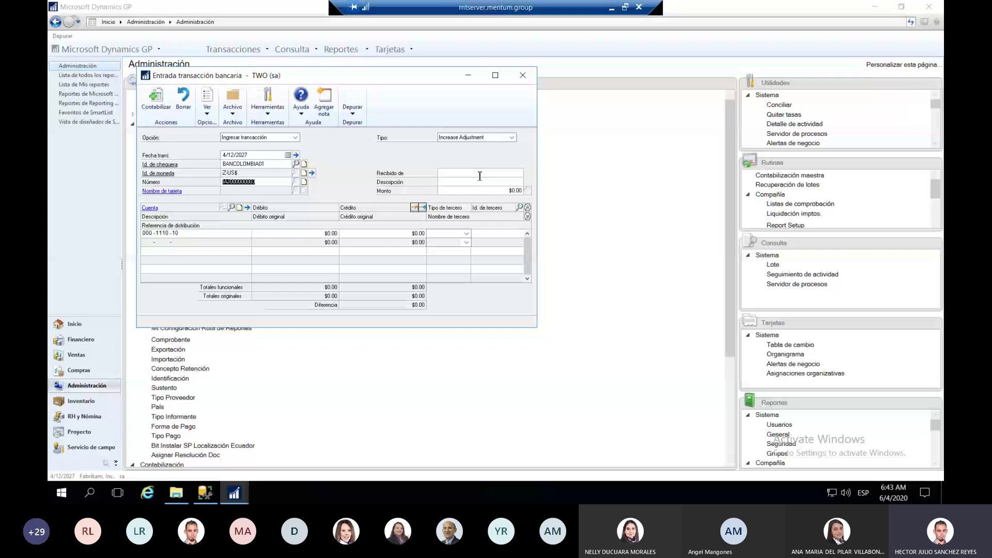
Step: Enter "por interese" as the received-from text, DTF 001 as the description and 1,500,000.00 as the amount
click(453, 174)
text(por interese)
key(Tab)
text(DTF)
text(1,500,0)
text(00.00)
key(Tab)
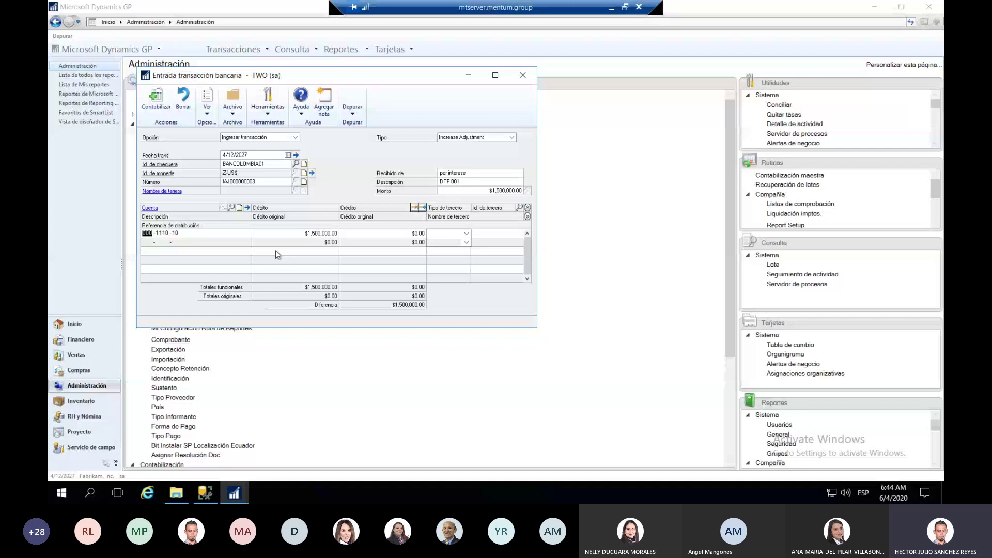
Step: Assign third-party type Proveedor and vendor ACETRAVE0001 to the 000-1110-10 distribution line
key(Tab)
key(Tab)
click(466, 233)
click(439, 252)
click(519, 207)
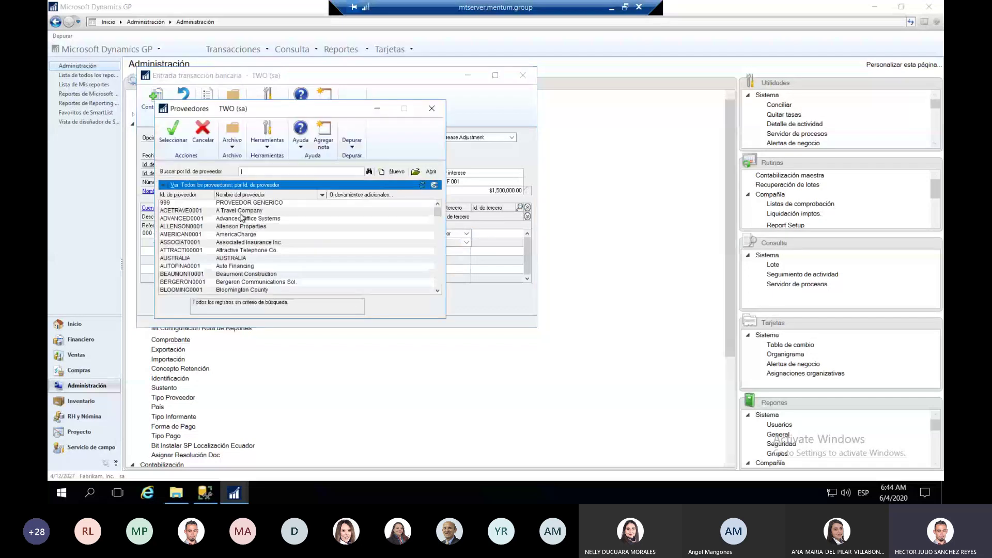
double_click(241, 211)
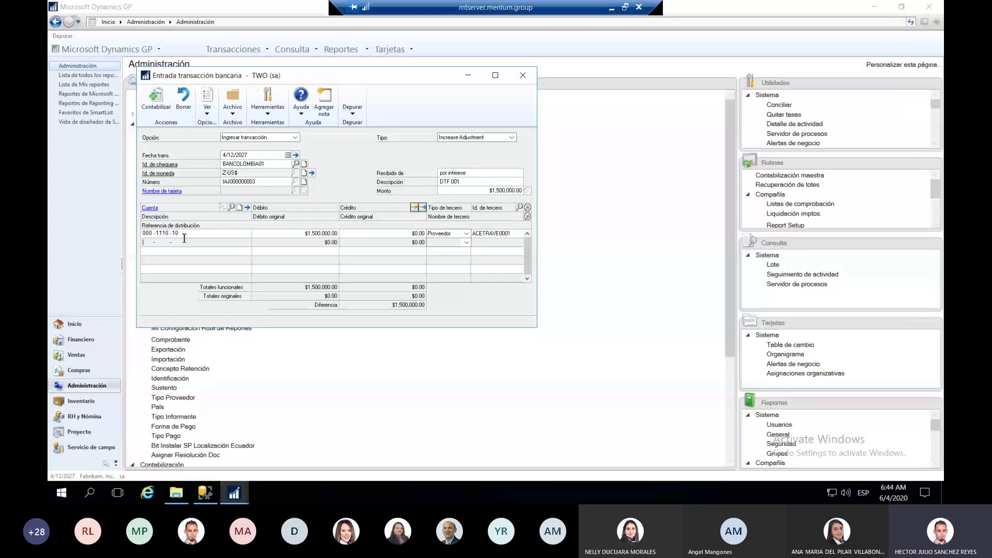
Step: Add a second distribution line for account 000-1105-05 with a credit of 1,500,000
click(231, 207)
double_click(241, 252)
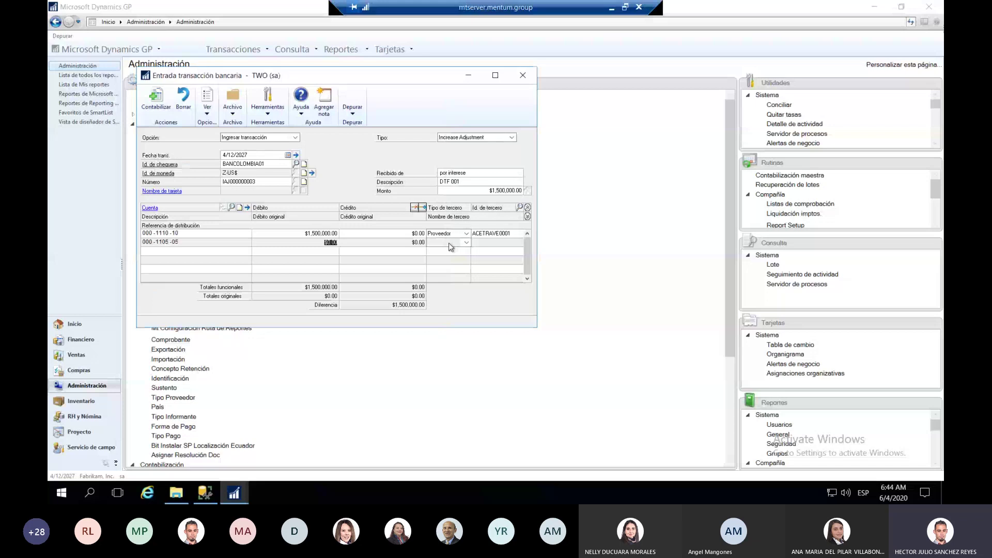
click(414, 242)
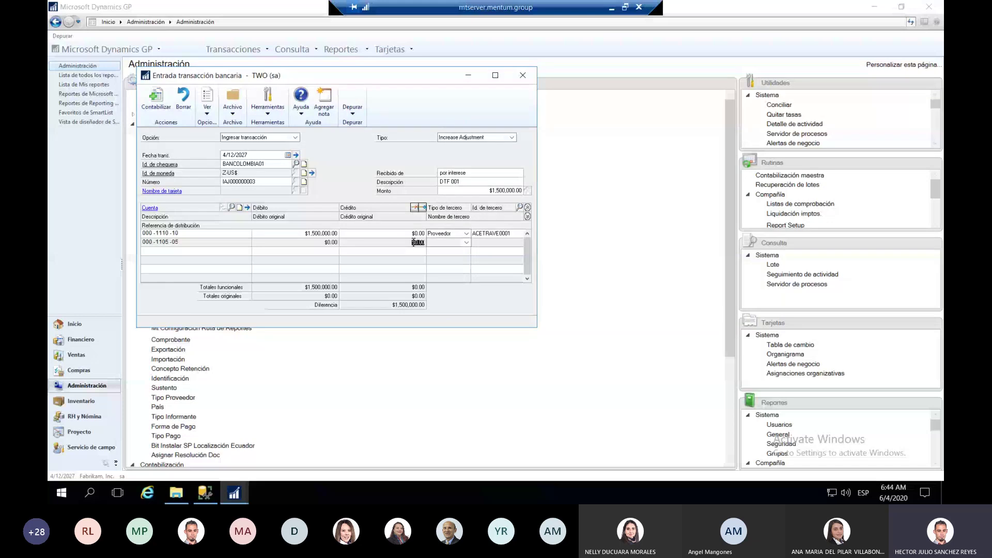
text(1,500,00)
text(0)
key(Tab)
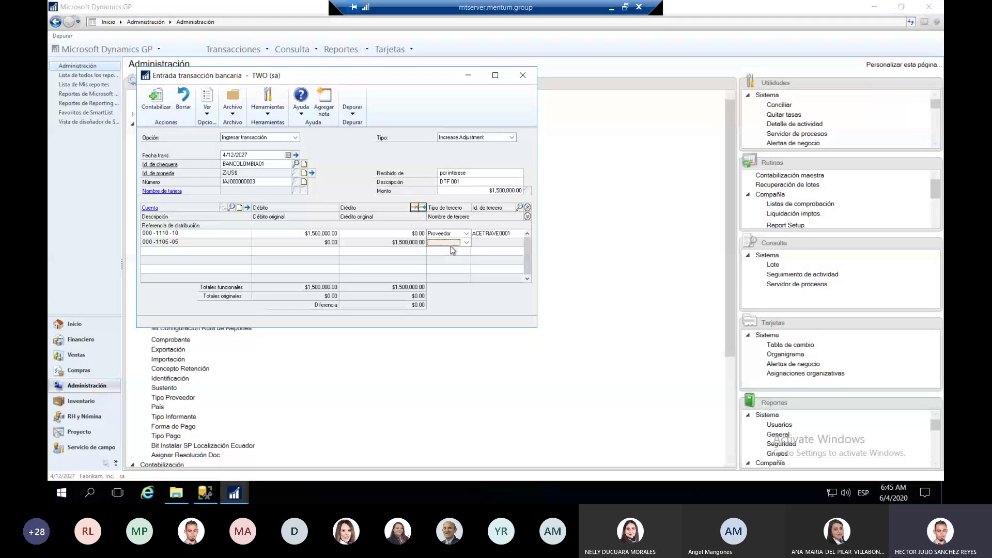
Step: Assign third-party type Proveedor and vendor ACETRAVE0001 to the 000-1105-05 distribution line
click(518, 243)
click(519, 208)
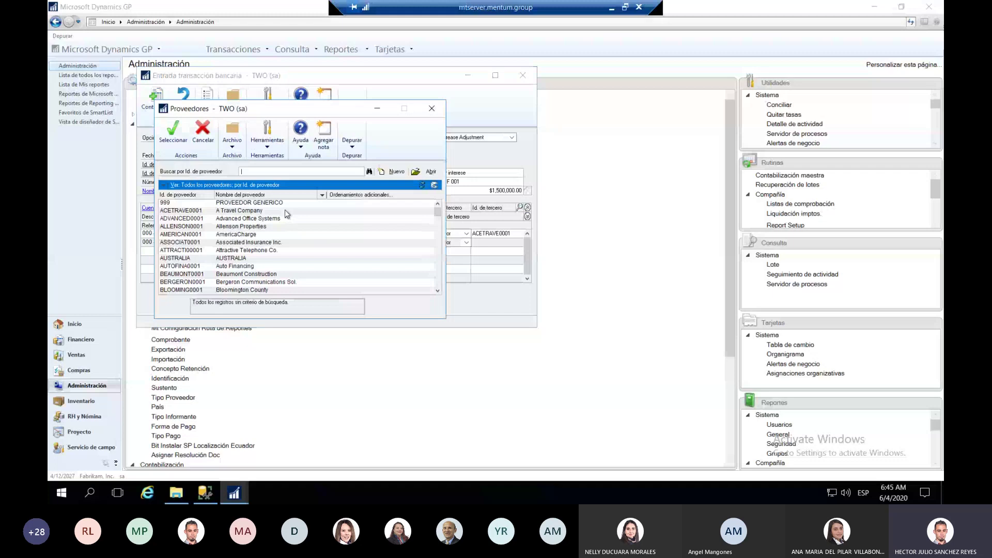
double_click(287, 213)
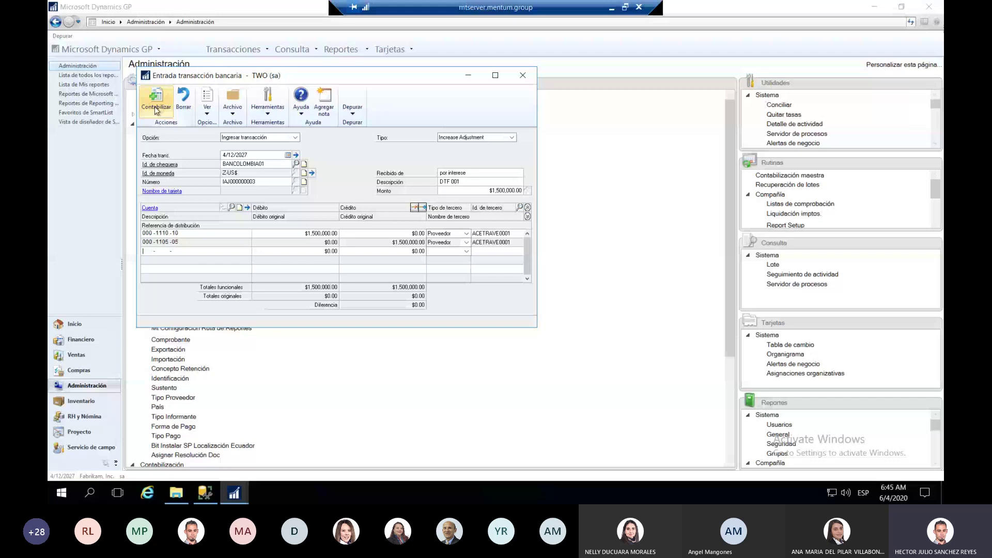
Step: Post the increase adjustment, accept the report destination prompts, and close the posting journals
click(156, 108)
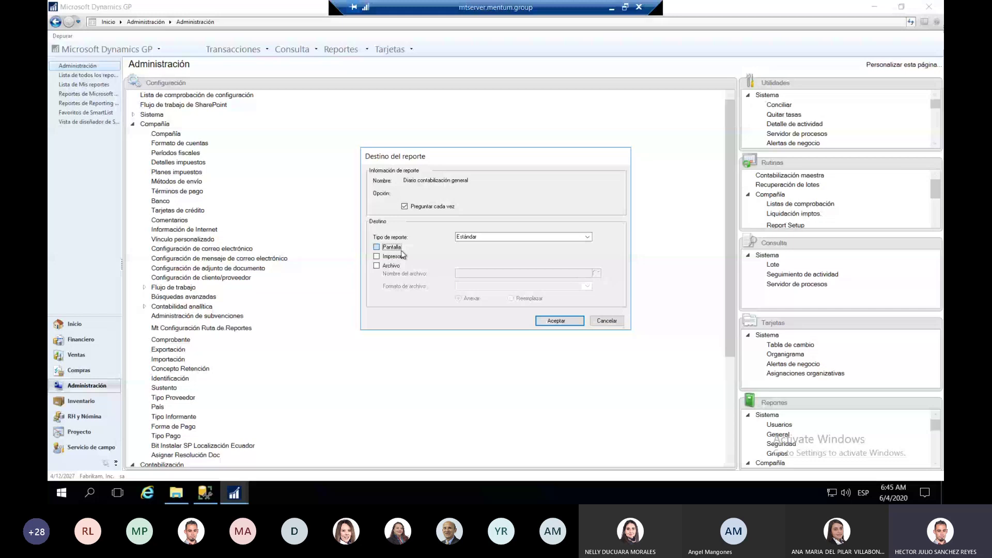
click(568, 321)
key(Return)
key(Tab)
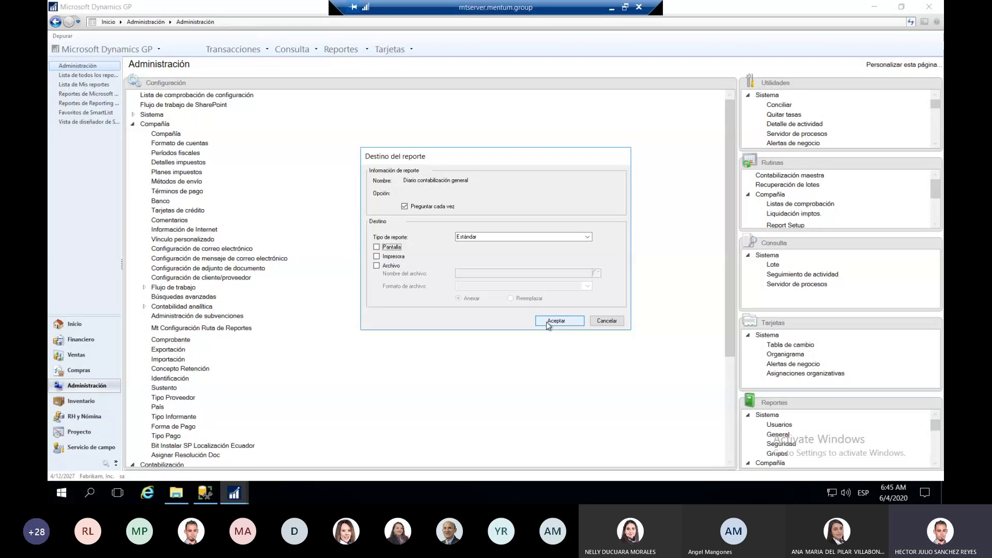
click(555, 321)
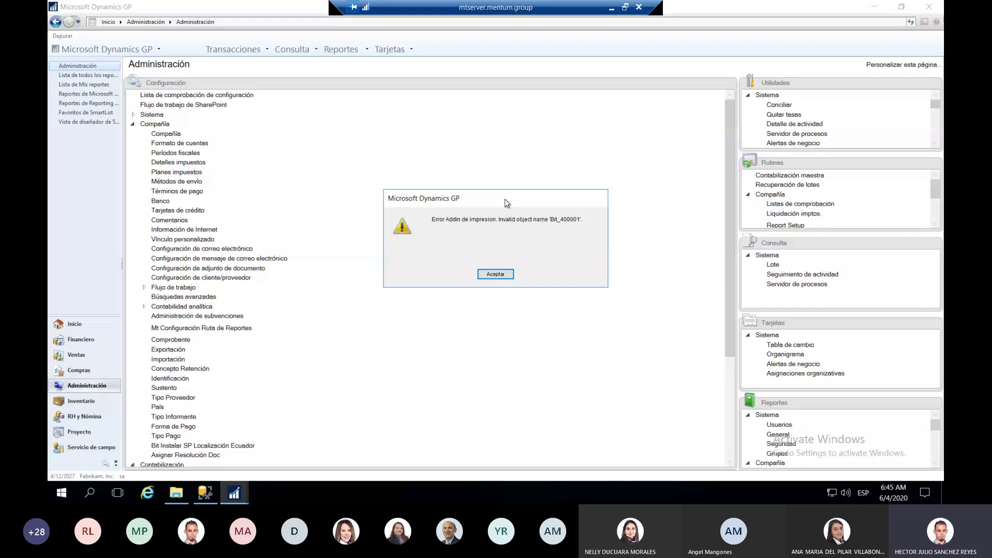
click(502, 275)
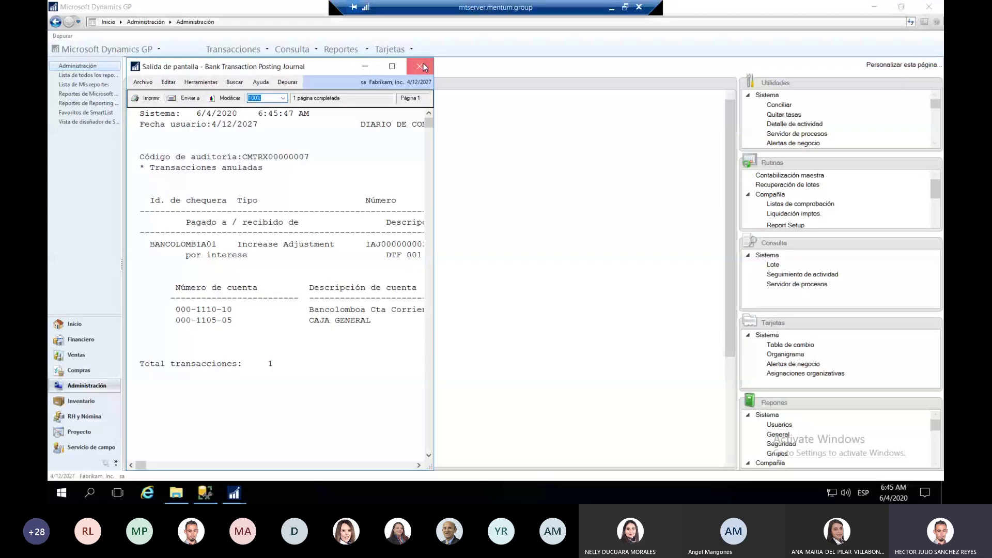
click(423, 63)
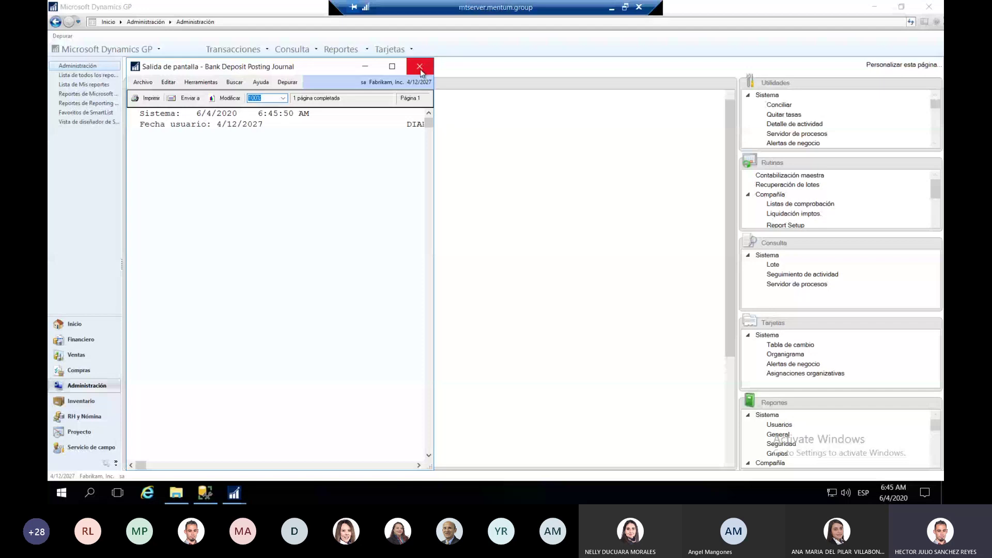
click(420, 71)
click(420, 66)
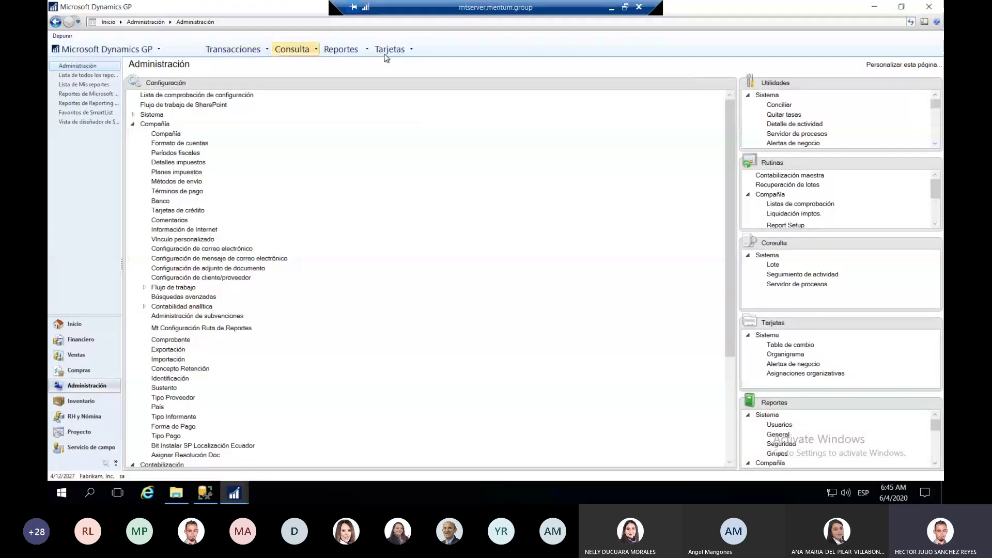
Step: Open checkbook maintenance for BANCOLOMBIA01 to review its checkbook and cash account balances
click(385, 54)
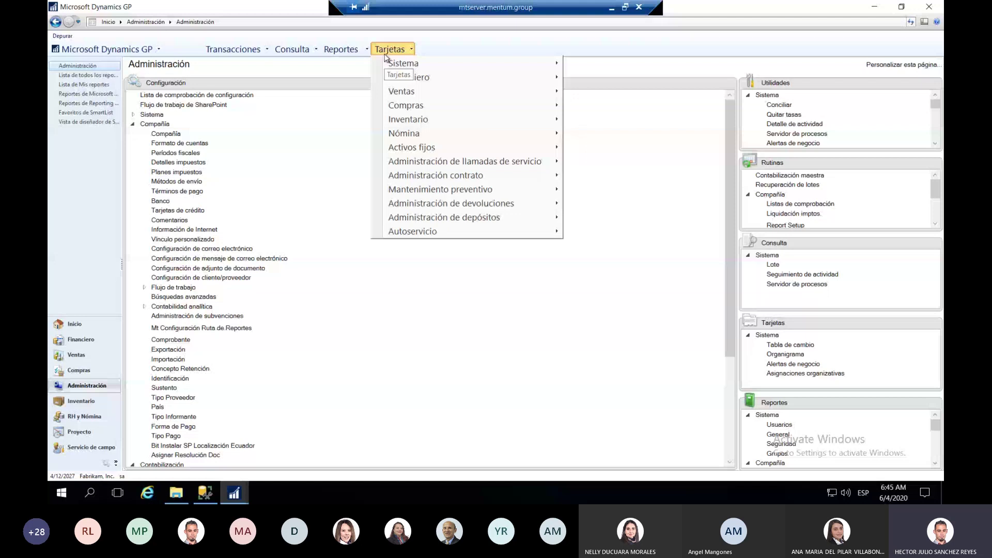
mouse_move(465, 77)
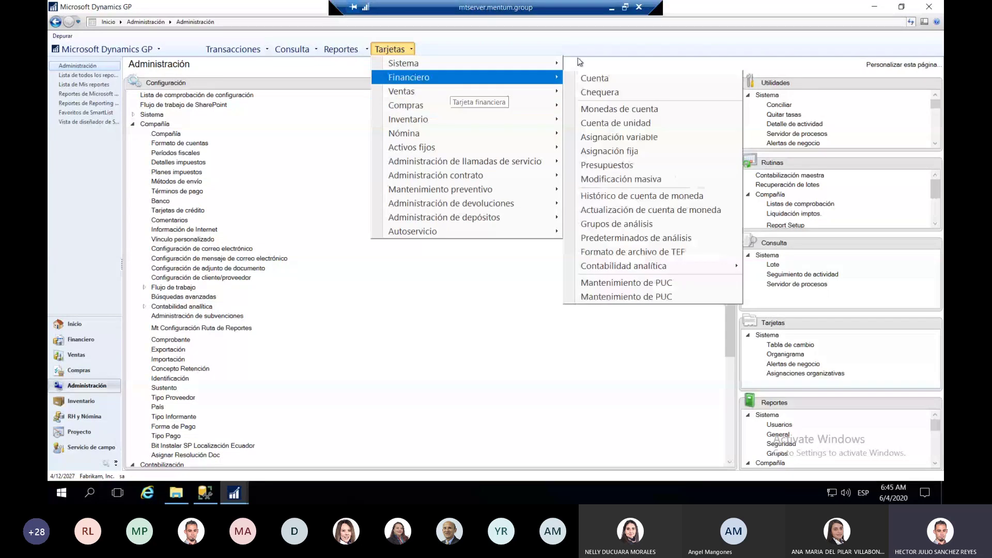
click(610, 96)
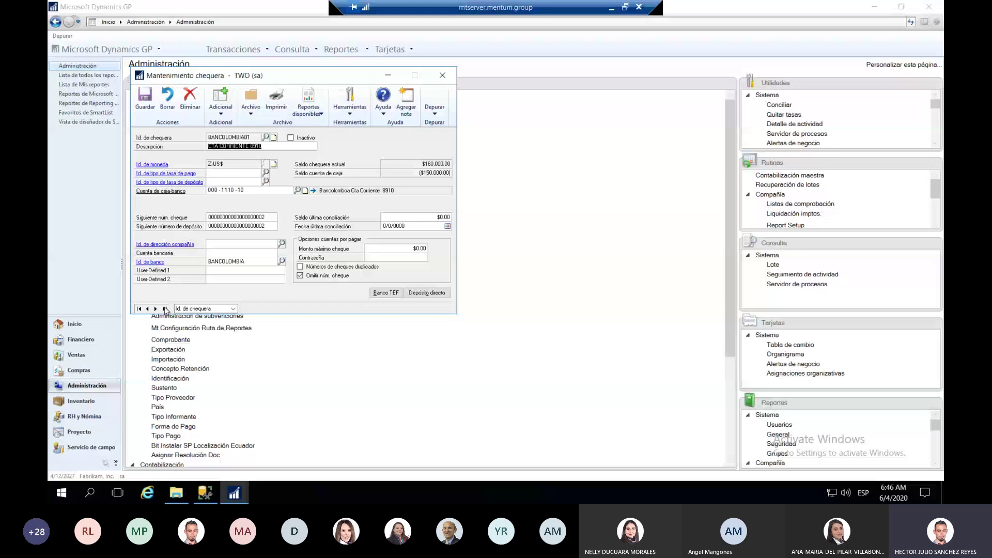
Step: Reload the BANCOLOMBIA01 record in checkbook maintenance, check its checkbook and cash account balances, and minimize the window
click(155, 309)
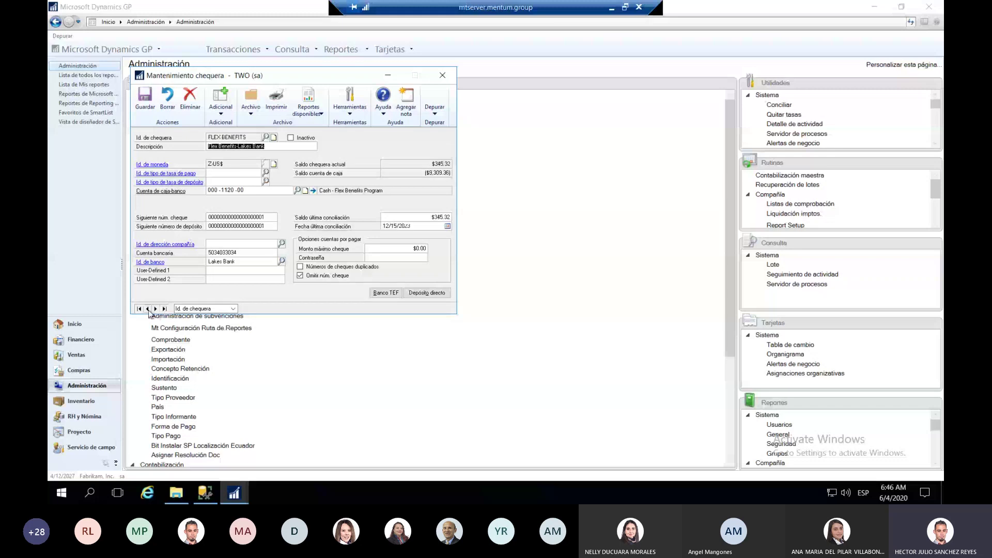
click(148, 309)
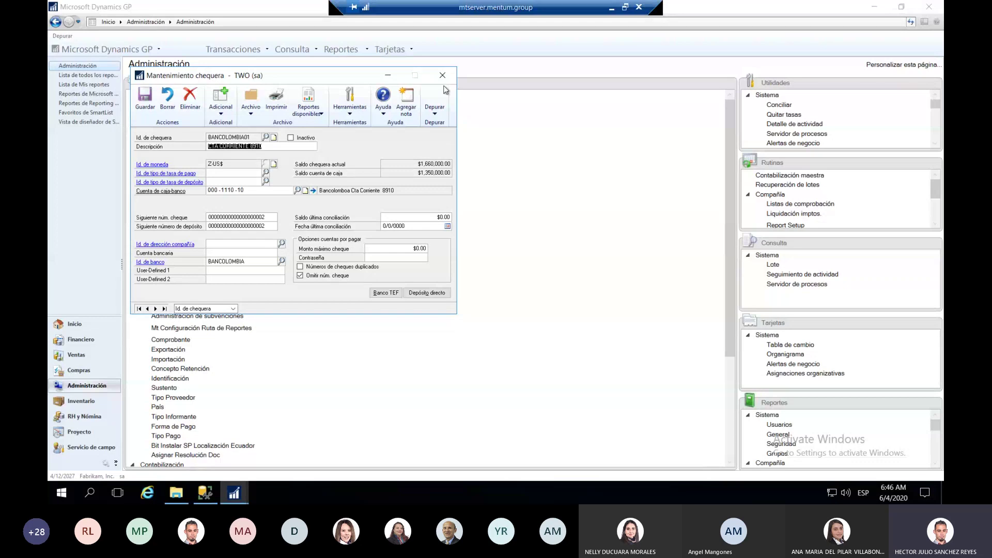
click(387, 75)
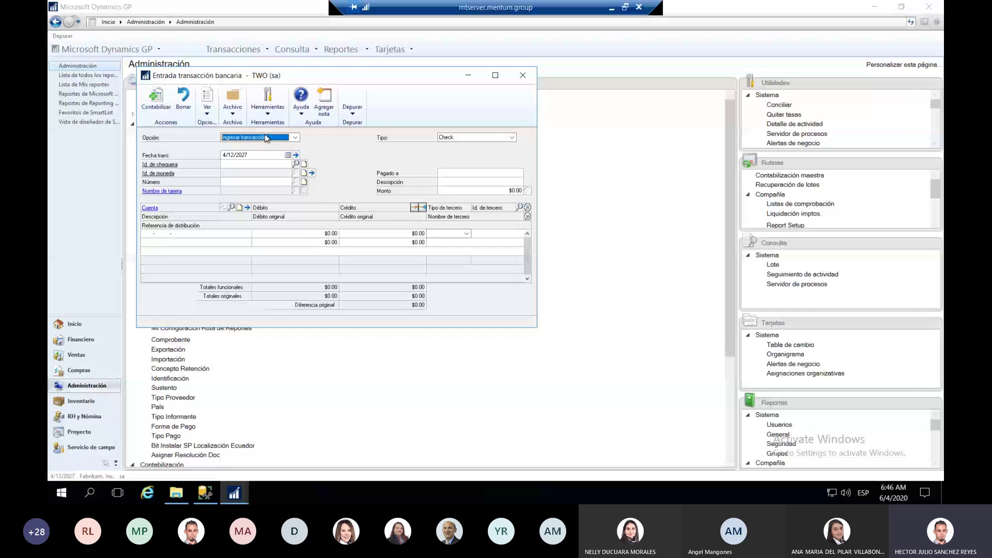
Step: Examine the receipt types under Insertar recibo and the void options in bank transaction entry, and close the window
click(264, 135)
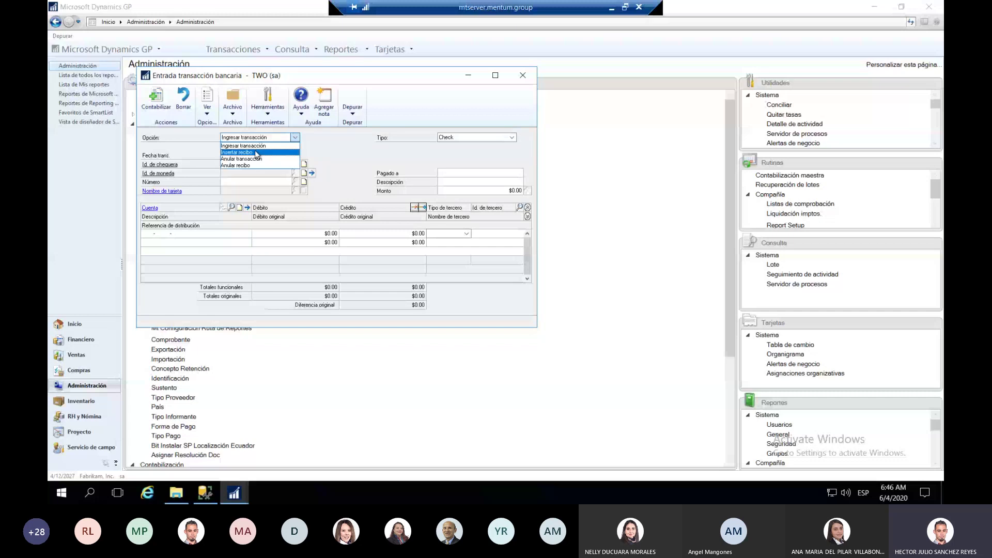
click(257, 152)
click(478, 140)
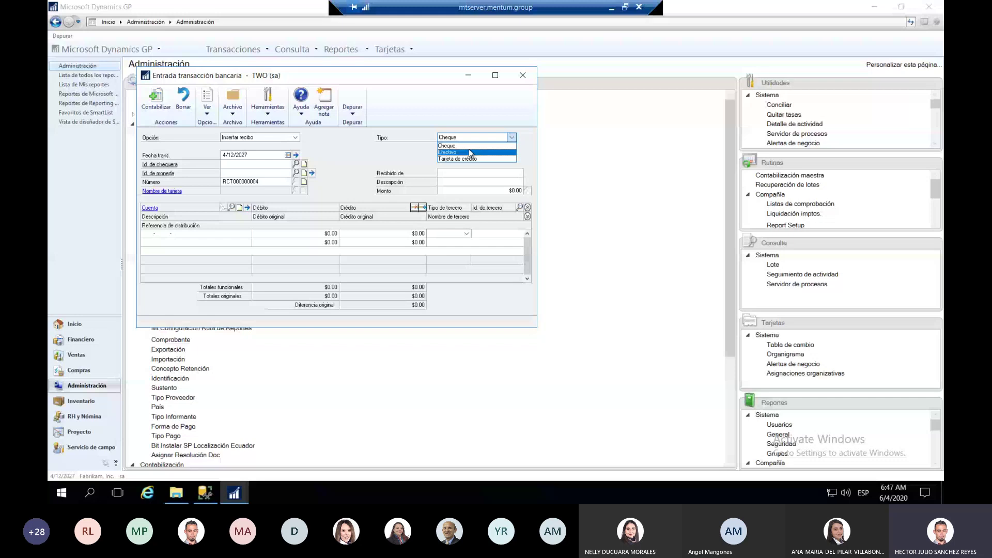
click(511, 137)
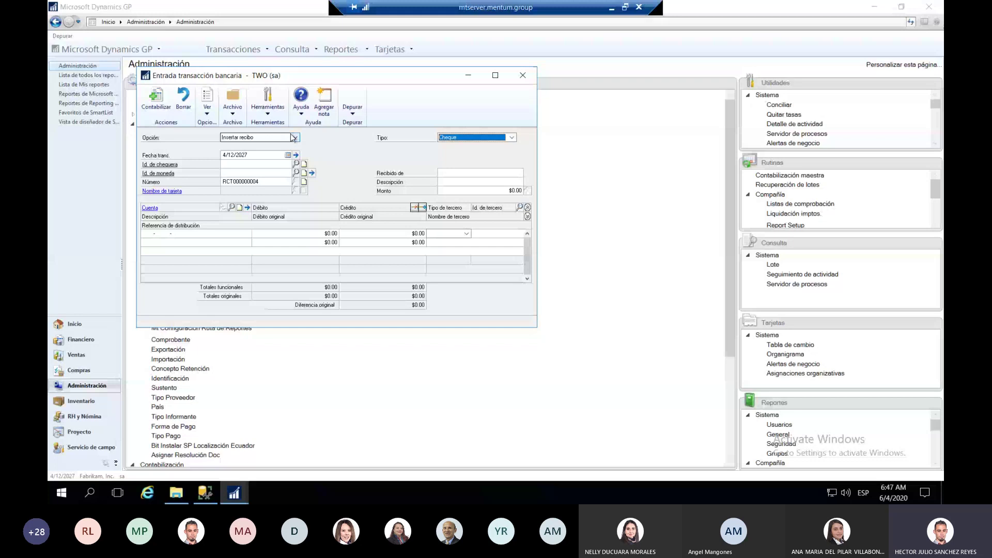
click(293, 138)
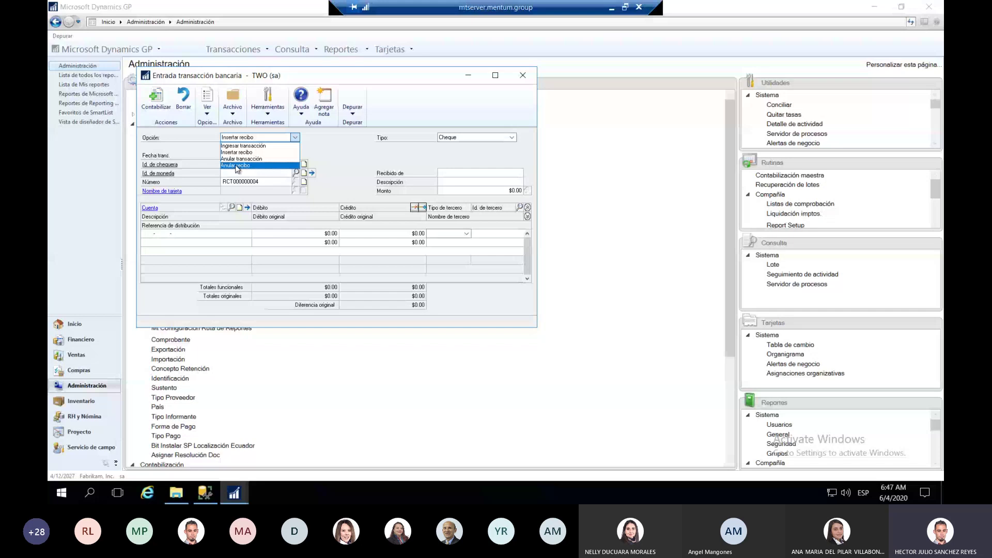
click(263, 159)
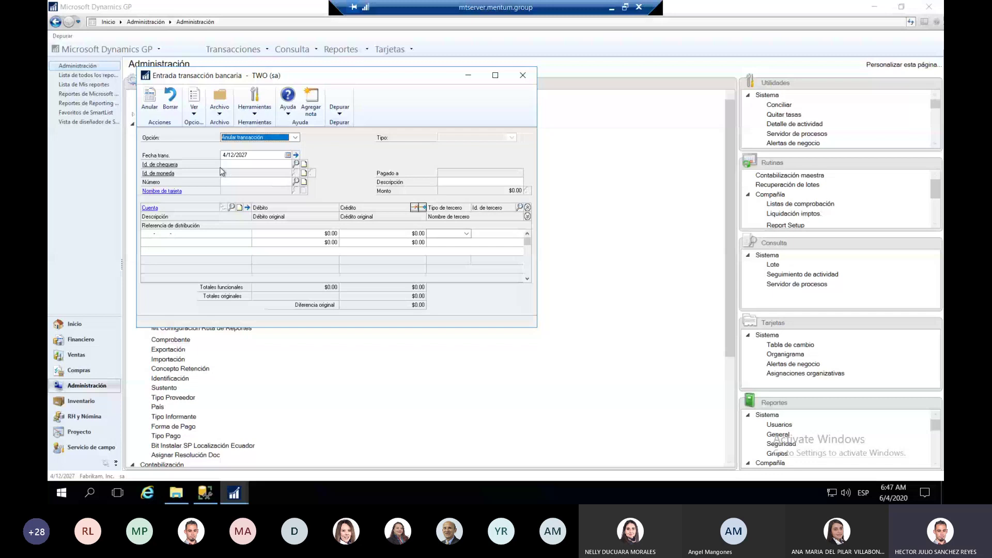
click(523, 77)
Step: Open bank transfer entry from the financial transactions with the Ingresar Transfer option
click(233, 49)
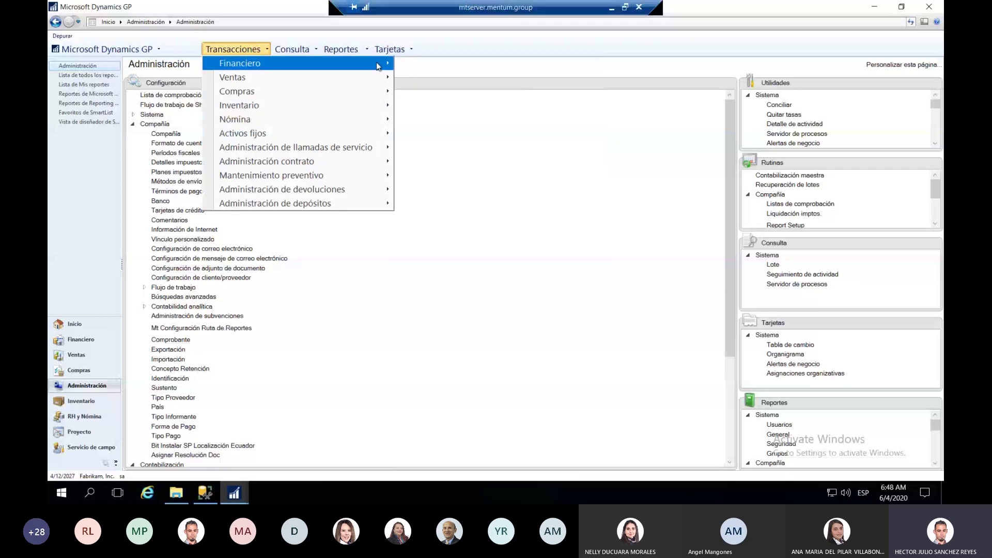
mouse_move(377, 64)
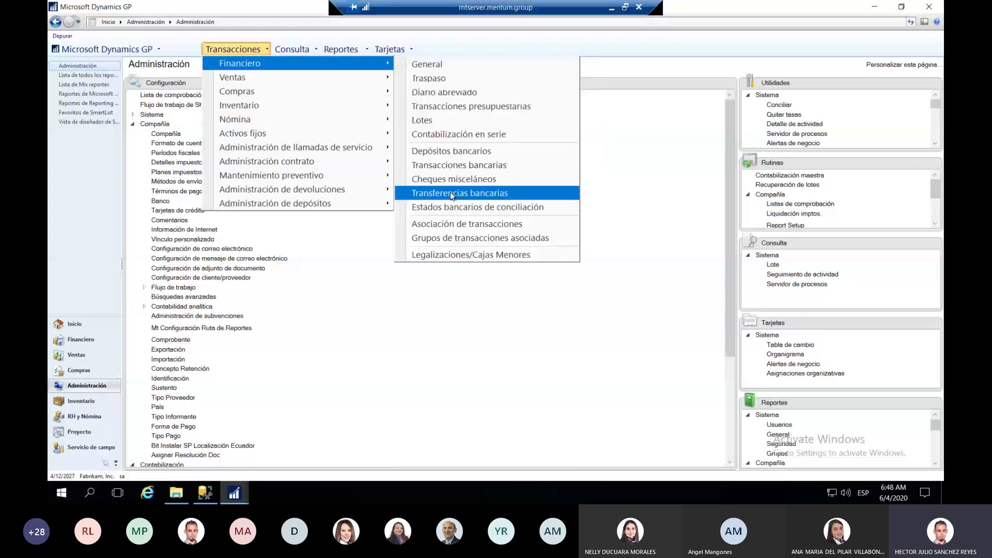
click(450, 193)
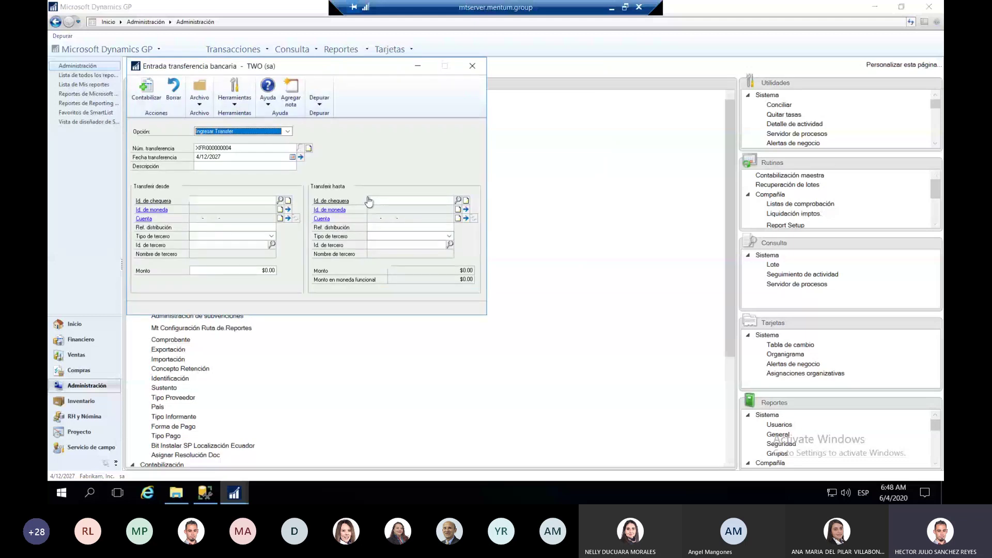
click(287, 132)
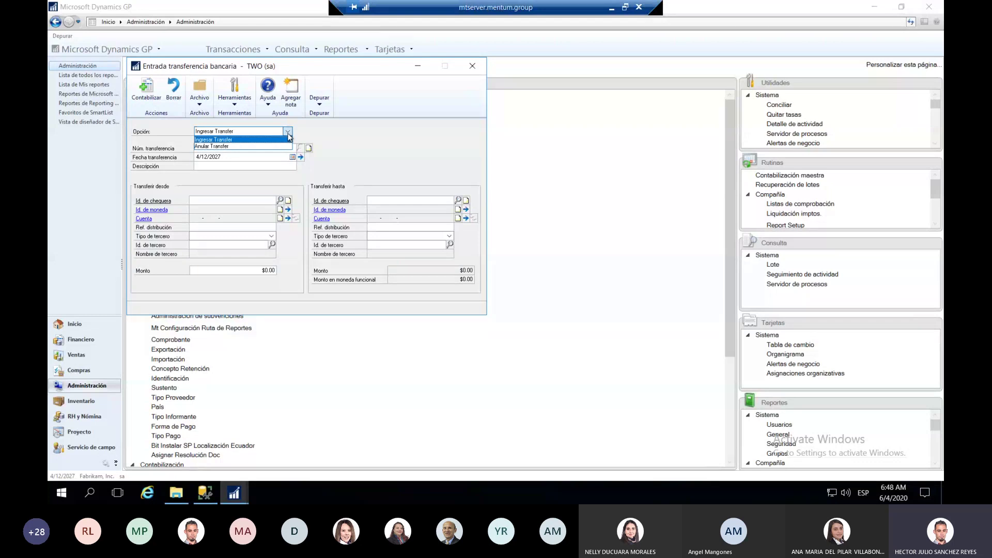
click(288, 139)
click(245, 150)
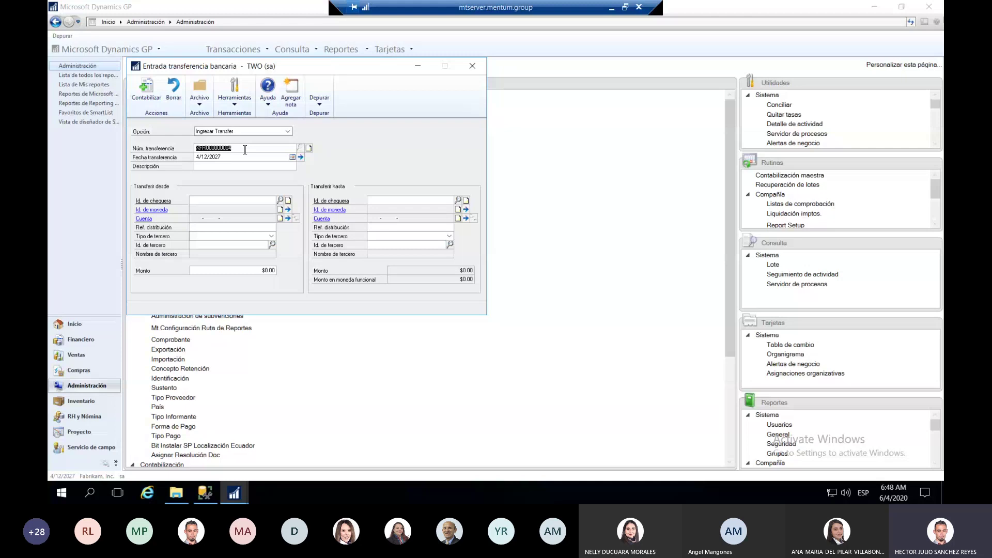
Step: Set the transfer's source checkbook to BANCOLOMBIA and its destination checkbook to BANCOLOMBIA01
click(280, 200)
double_click(392, 202)
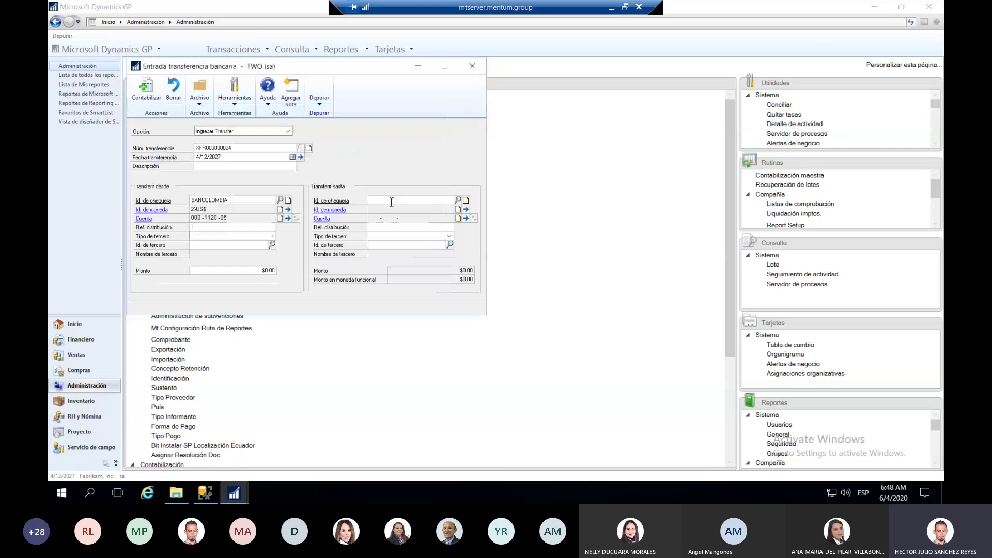
click(458, 201)
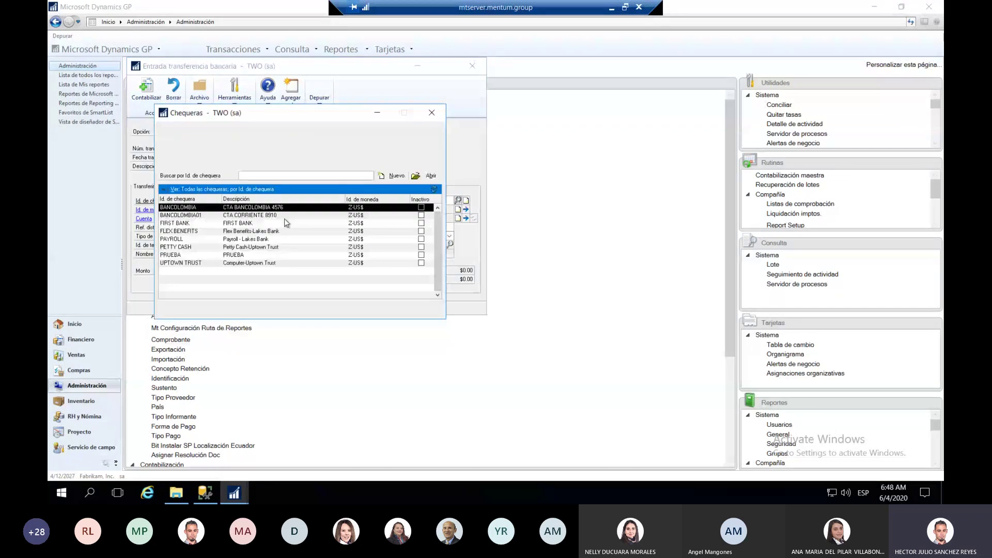
double_click(253, 216)
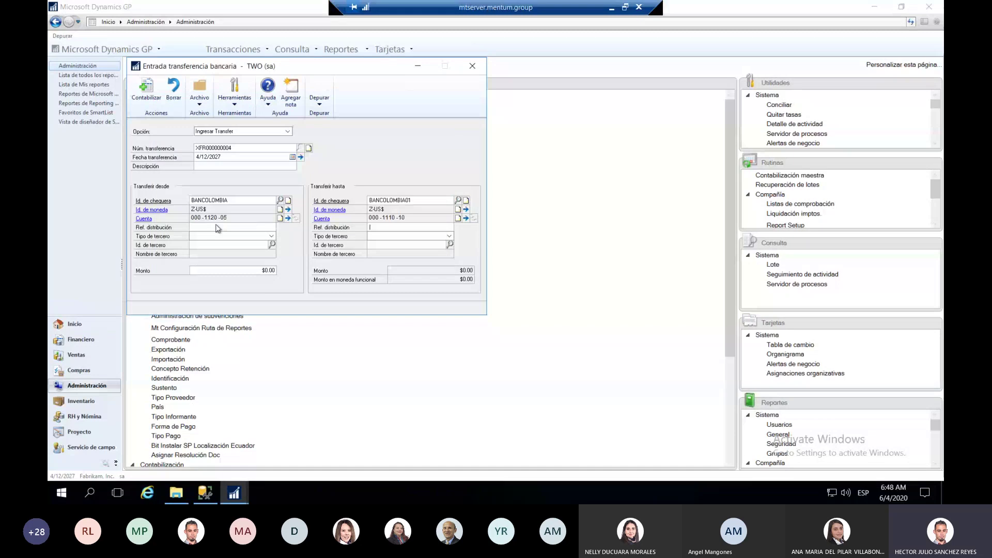
Step: Assign third-party type Proveedor and vendor ADVANCED0001 to the source side of the transfer
click(270, 236)
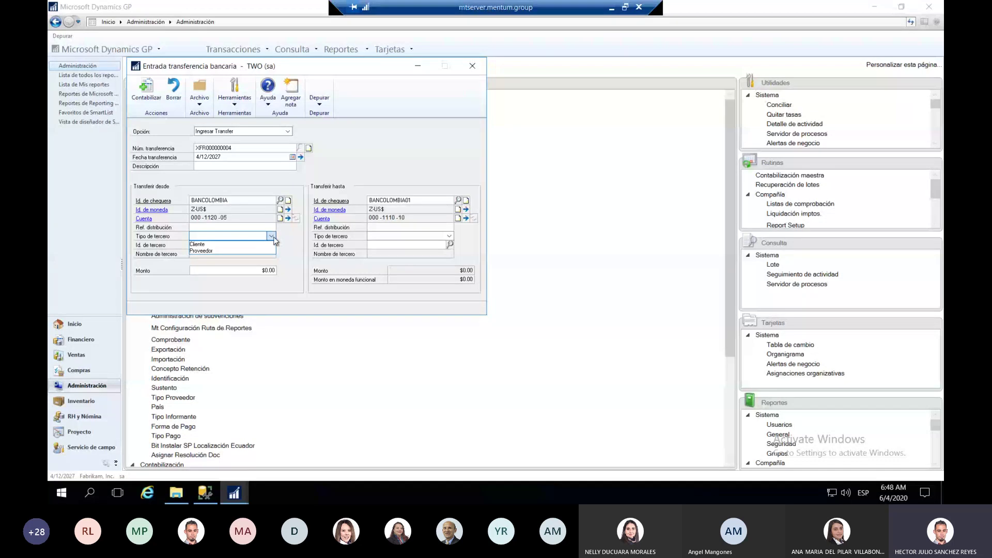
click(262, 245)
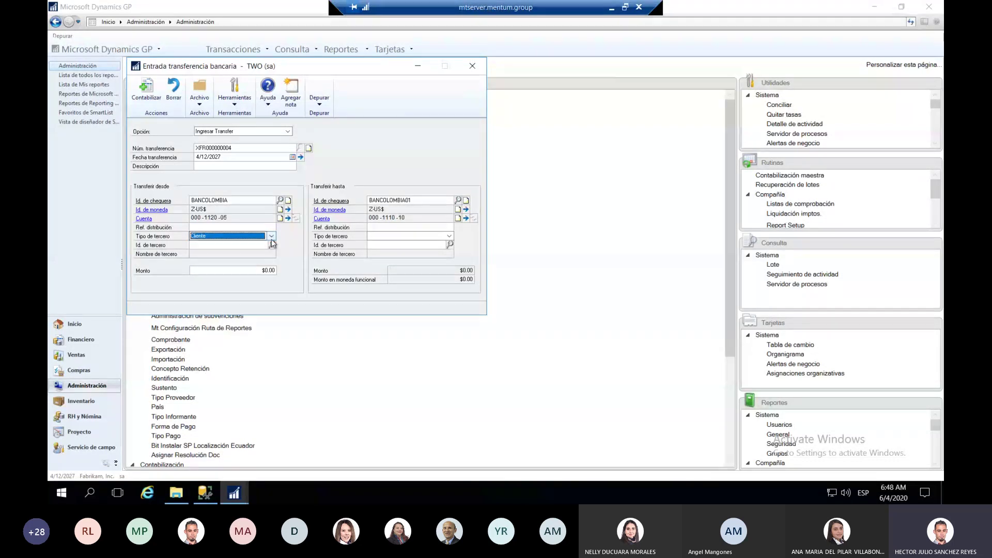
click(271, 236)
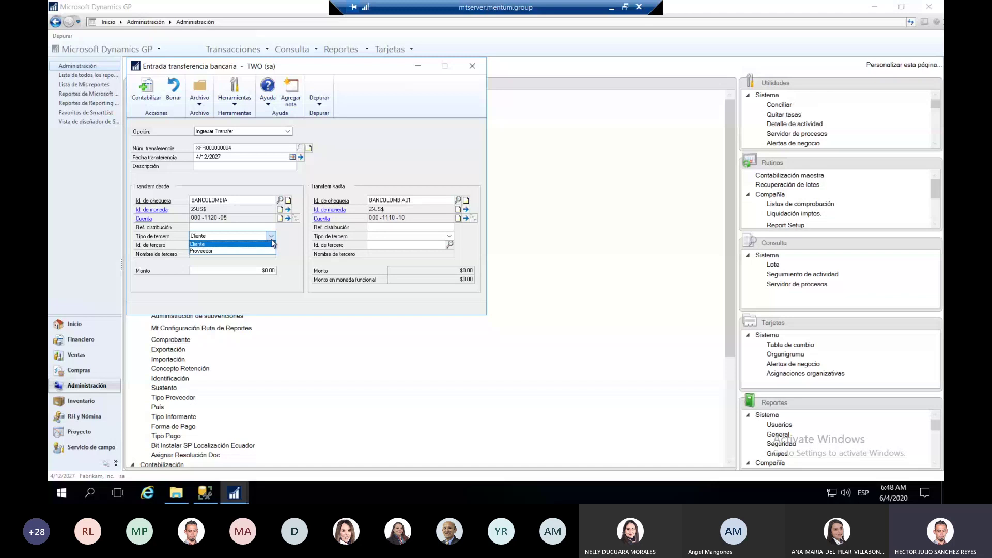
click(265, 251)
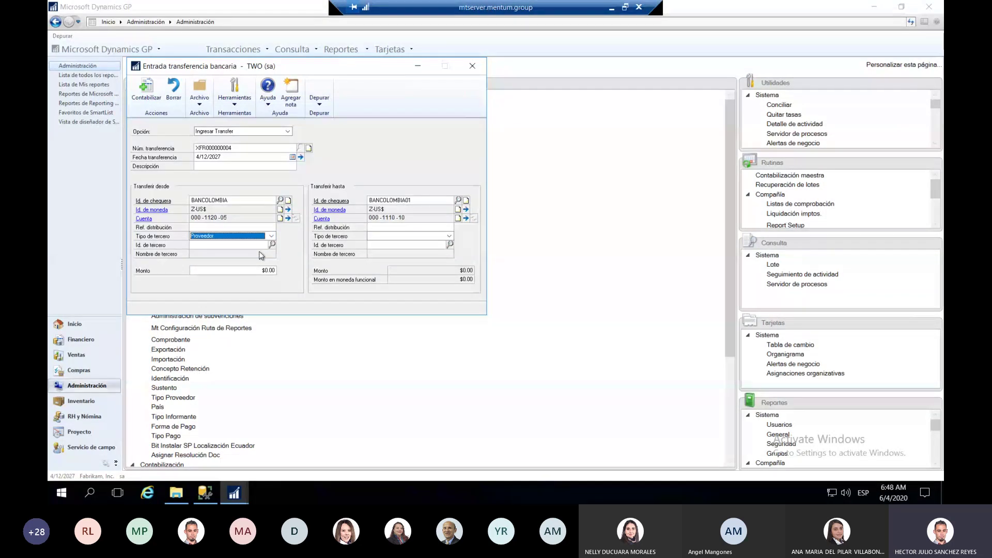
click(272, 244)
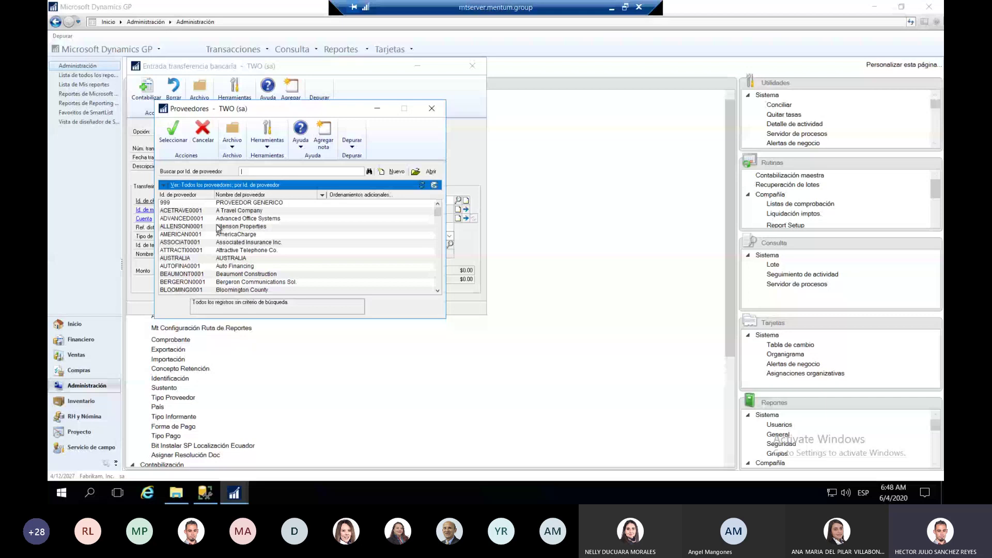
click(244, 219)
double_click(245, 220)
Step: Assign third-party type Proveedor and vendor ALLENSON0001 to the destination side of the transfer
click(445, 238)
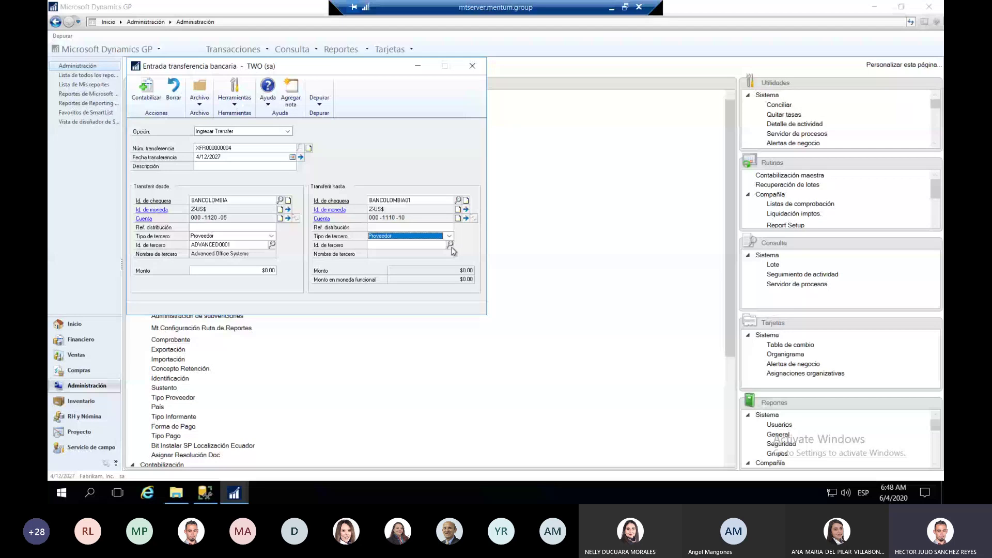
click(450, 245)
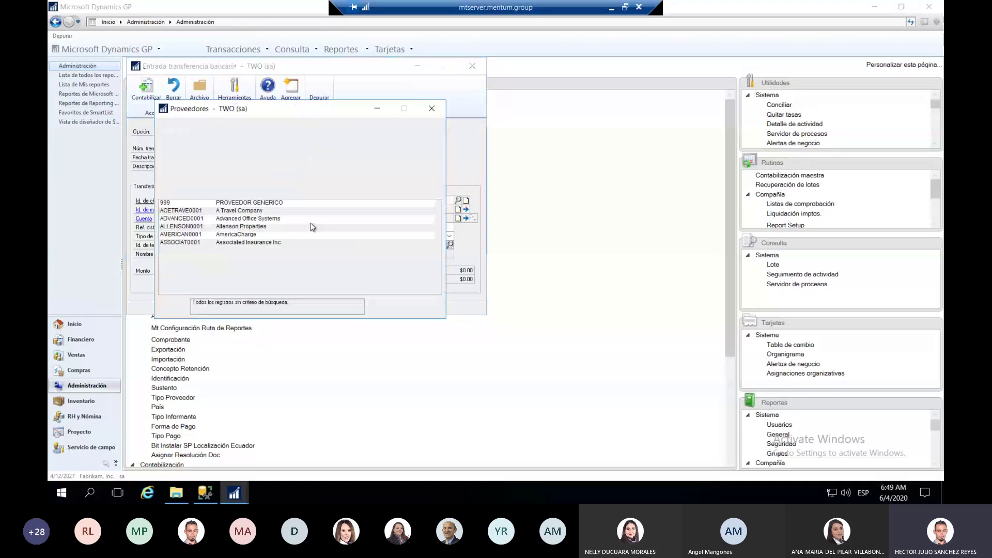
double_click(275, 226)
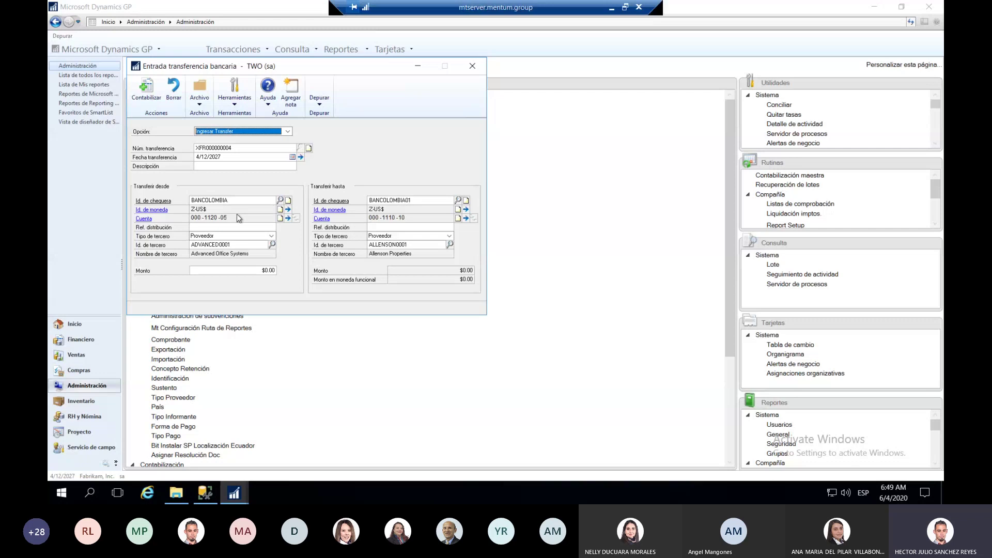
Step: Enter a transfer amount of 1,000,000 and post the bank transfer
click(250, 273)
text(1,)
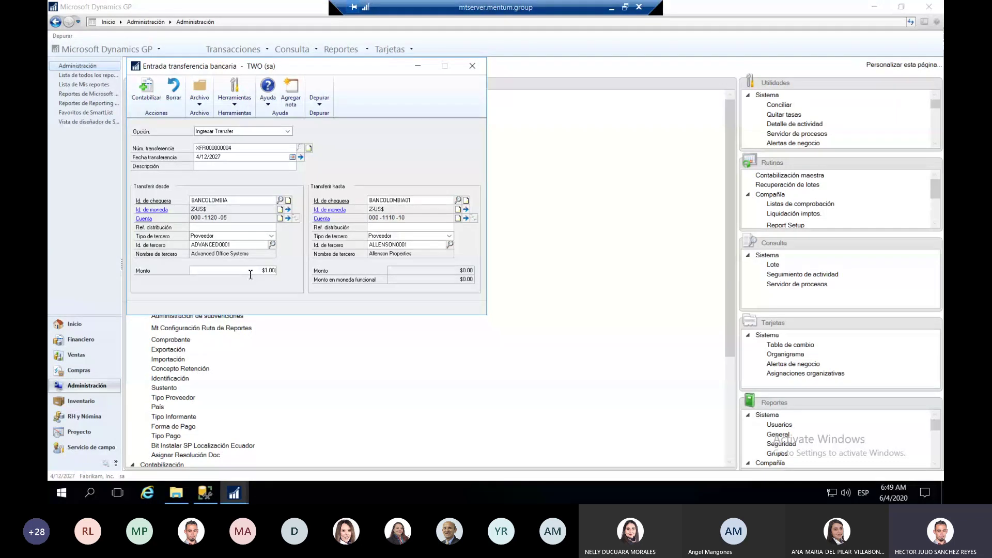
text(000,000)
key(Tab)
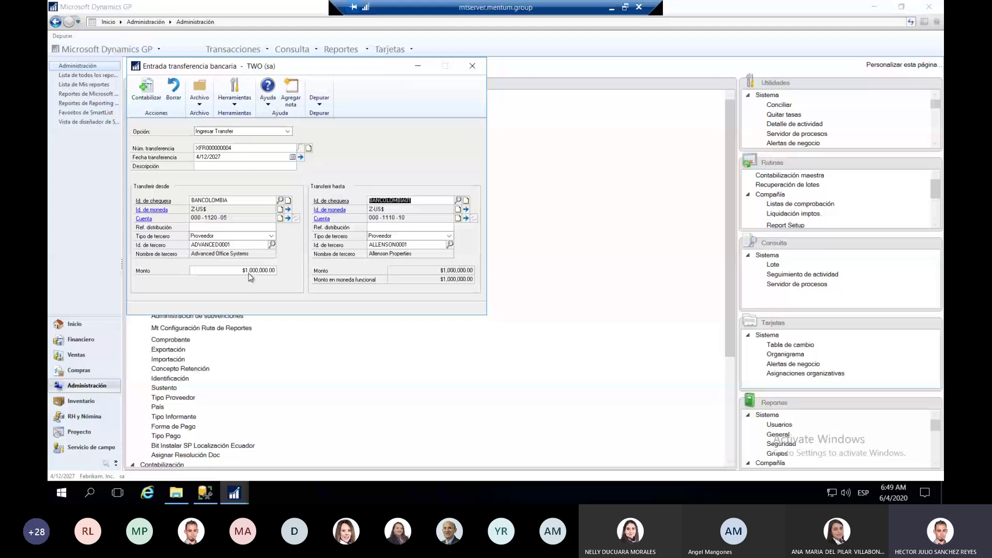
click(146, 92)
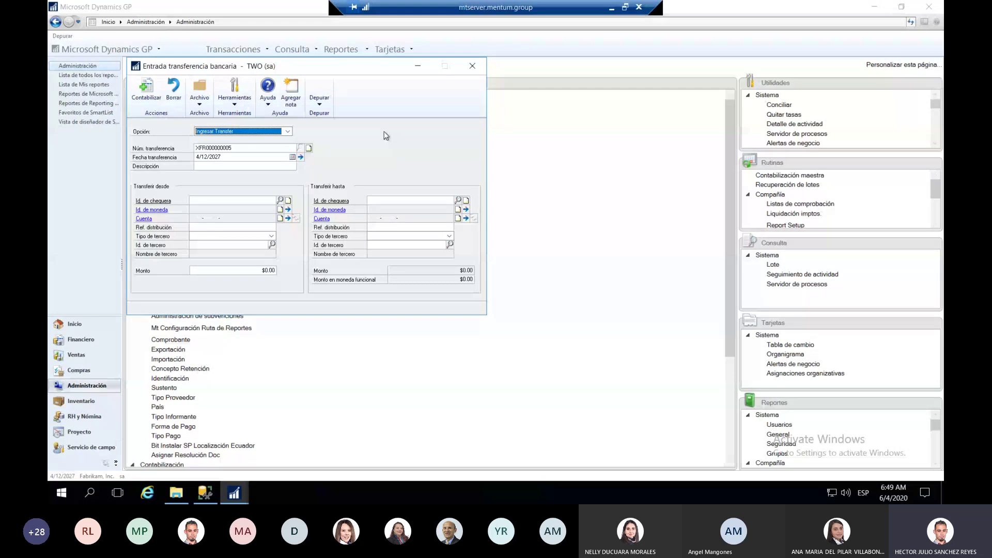
Step: Close bank transfer entry, send the posting reports to the screen, and close the bank transfer and general posting journals
click(472, 66)
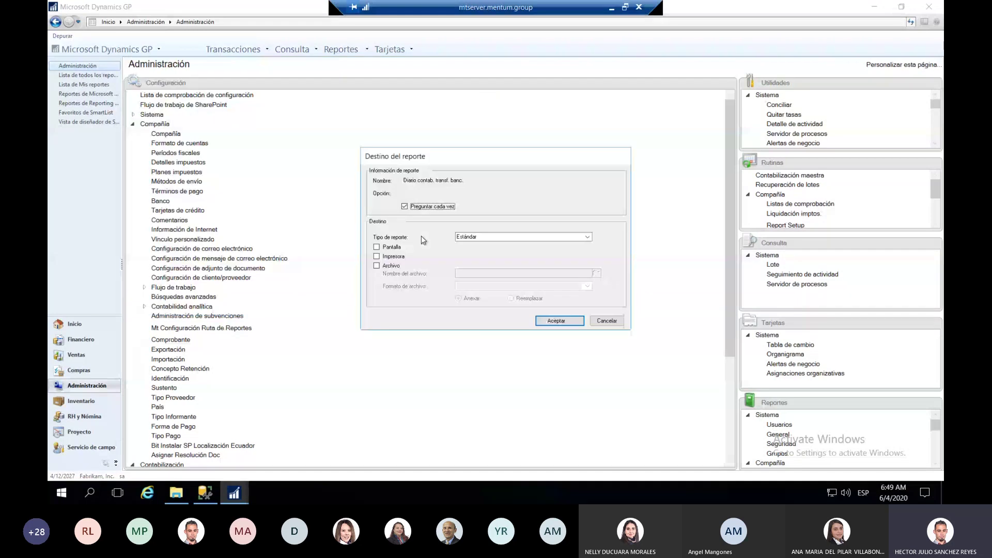
click(377, 246)
click(589, 323)
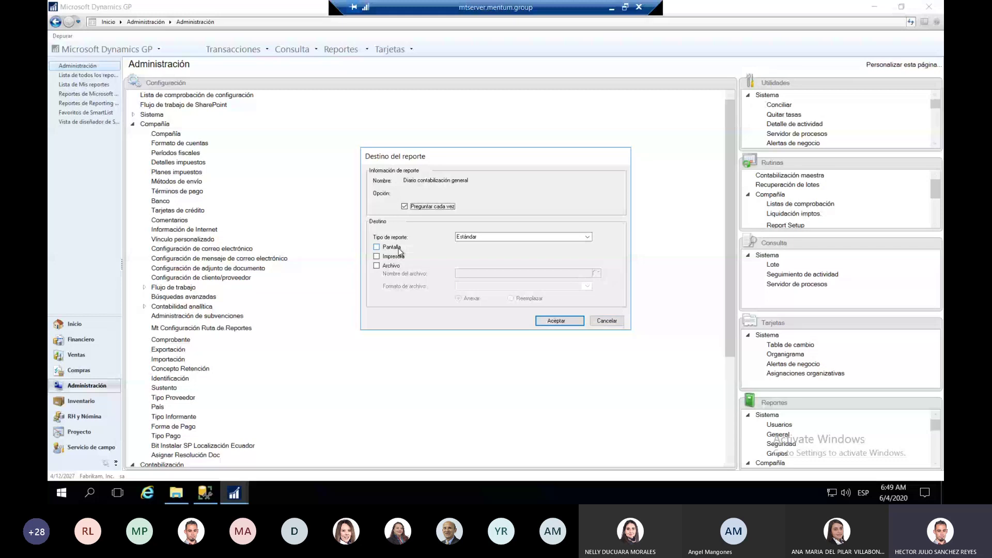
key(Return)
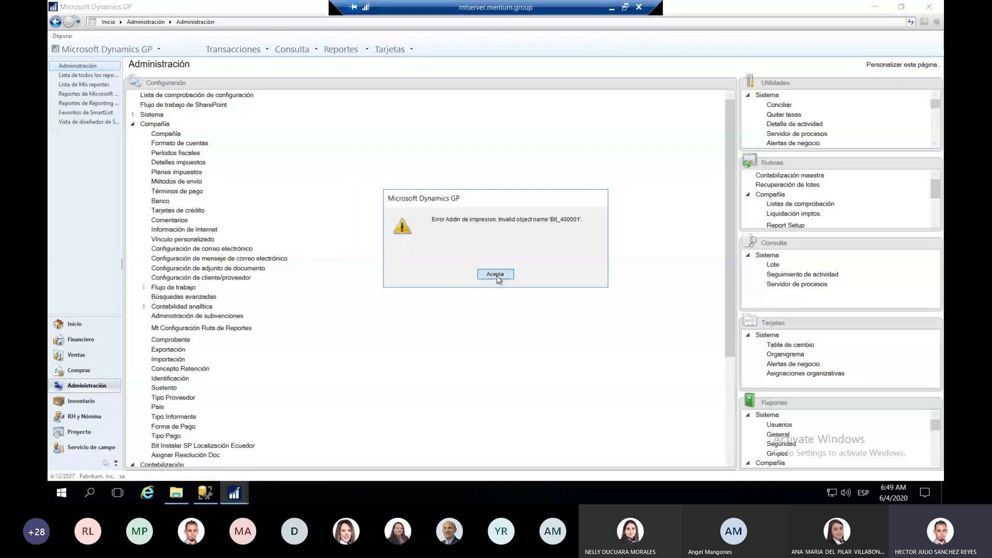
click(497, 274)
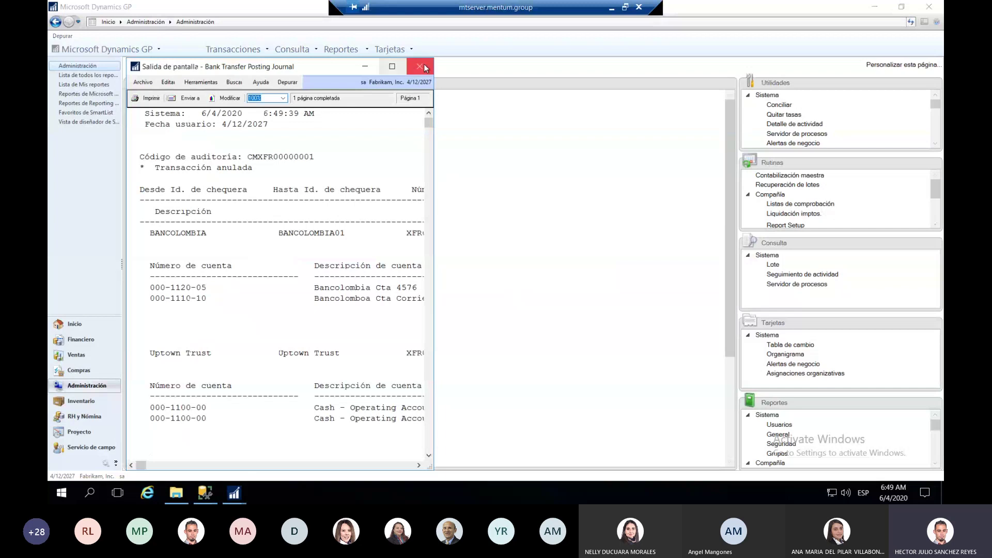
click(424, 67)
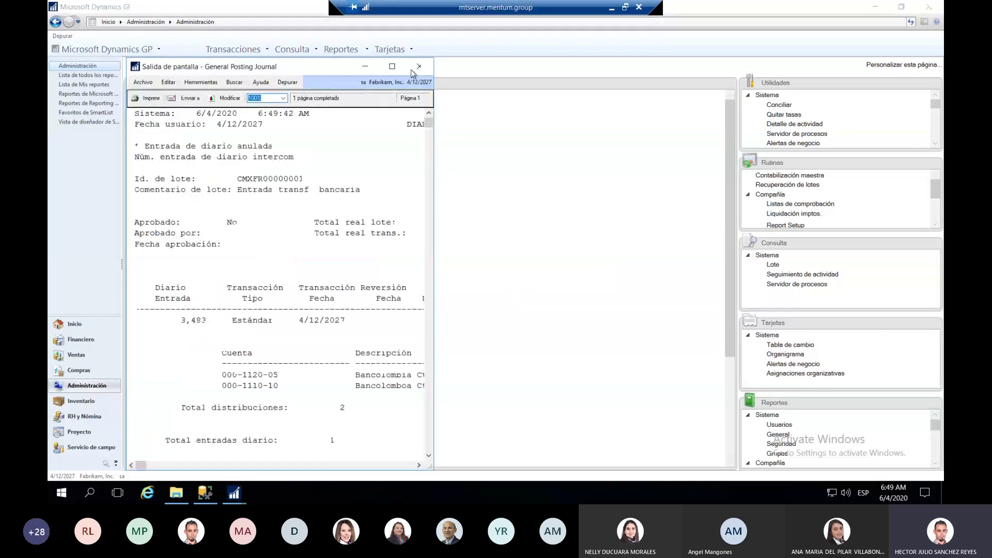
click(420, 69)
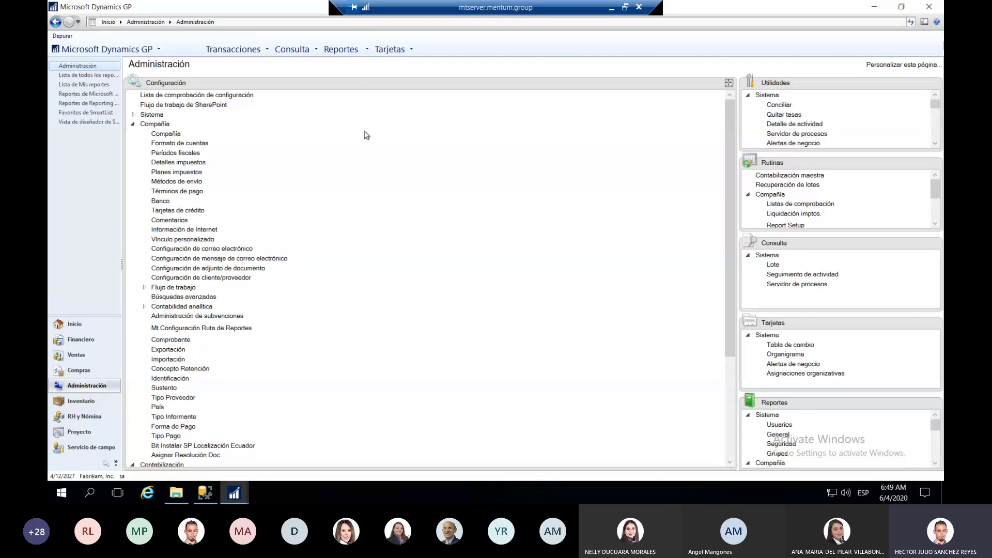
Step: Return to checkbook maintenance for BANCOLOMBIA01 to check its balances after the transfer
click(234, 492)
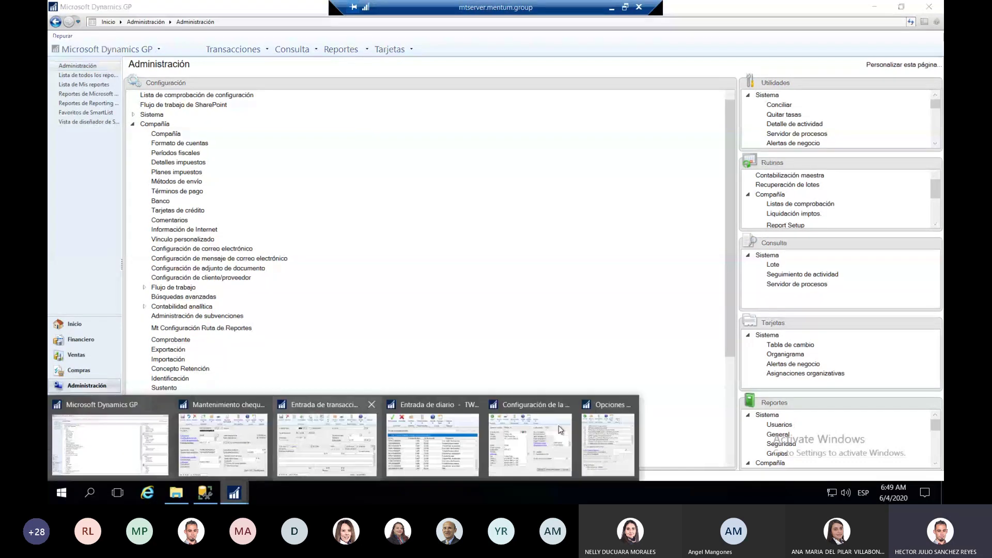
click(223, 441)
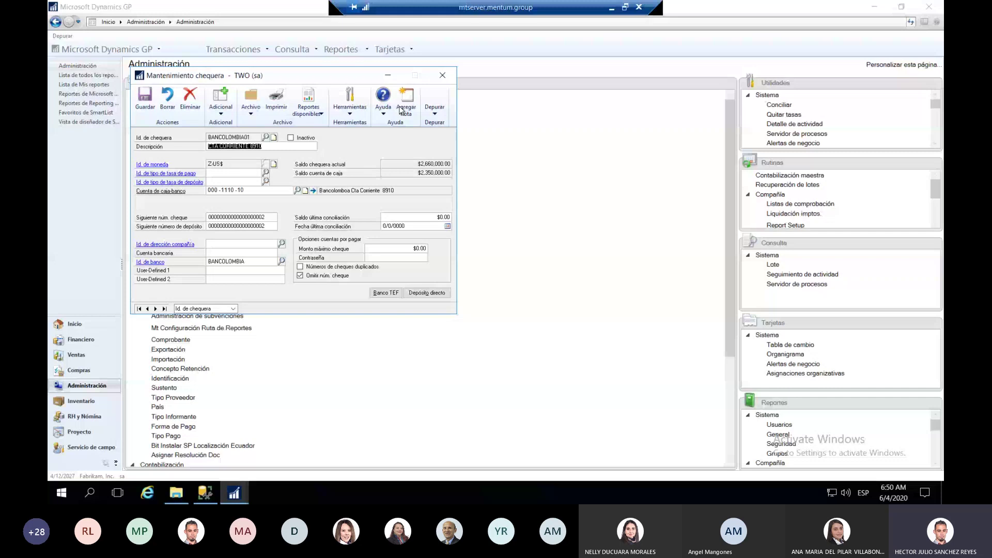
Step: Leave checkbook maintenance, start a bank statement reconciliation for checkbook BANCOLOMBIA01, and enter a statement ending balance of 4,000,000
click(246, 54)
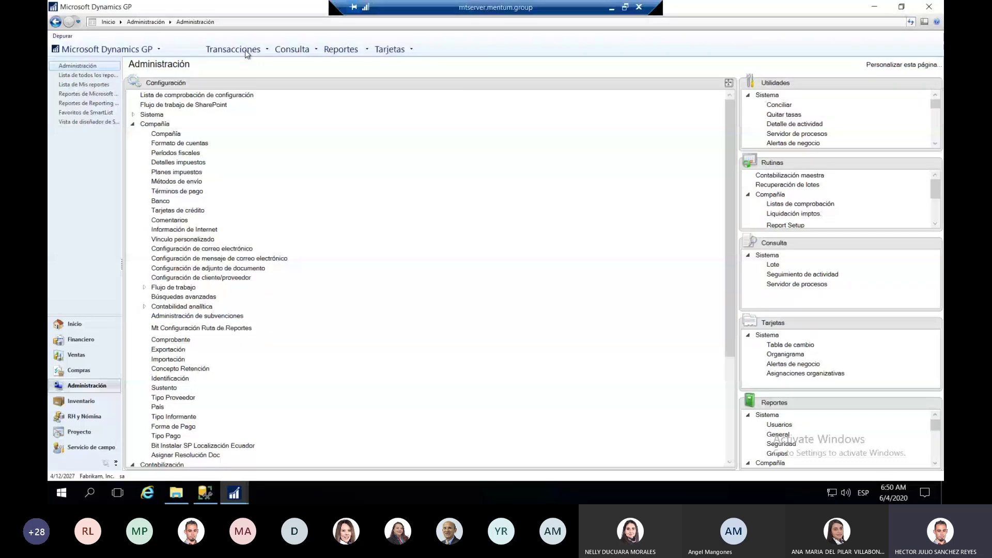
click(246, 52)
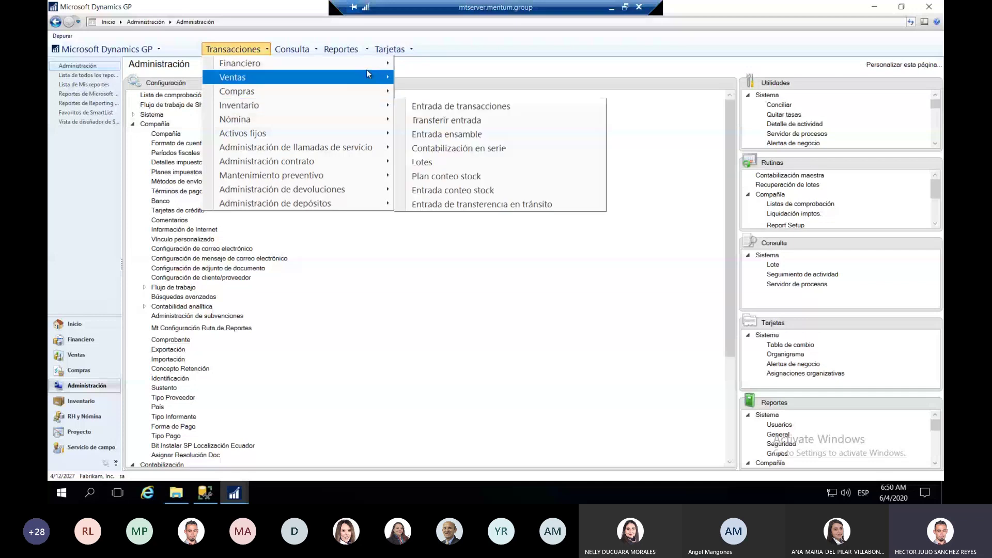
mouse_move(367, 64)
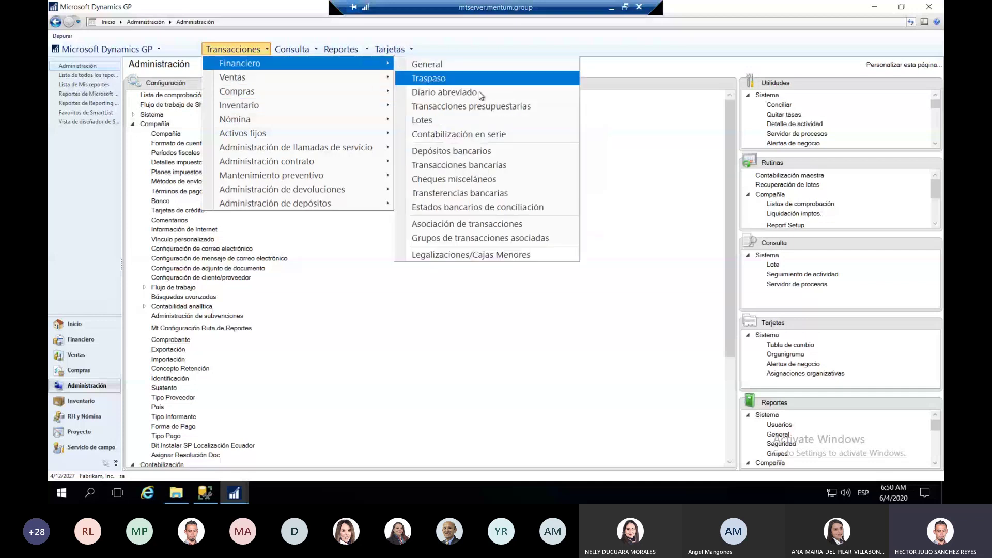
click(465, 205)
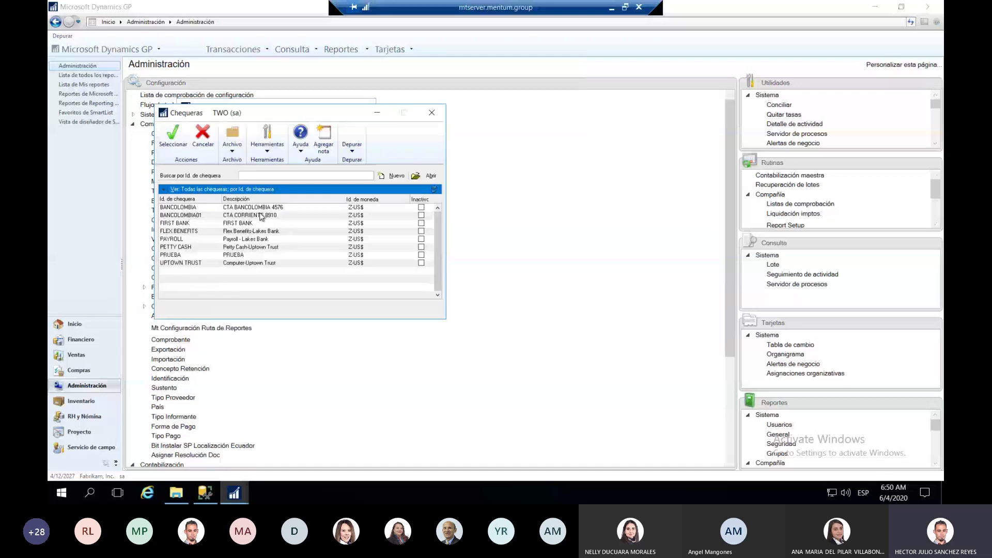
double_click(261, 215)
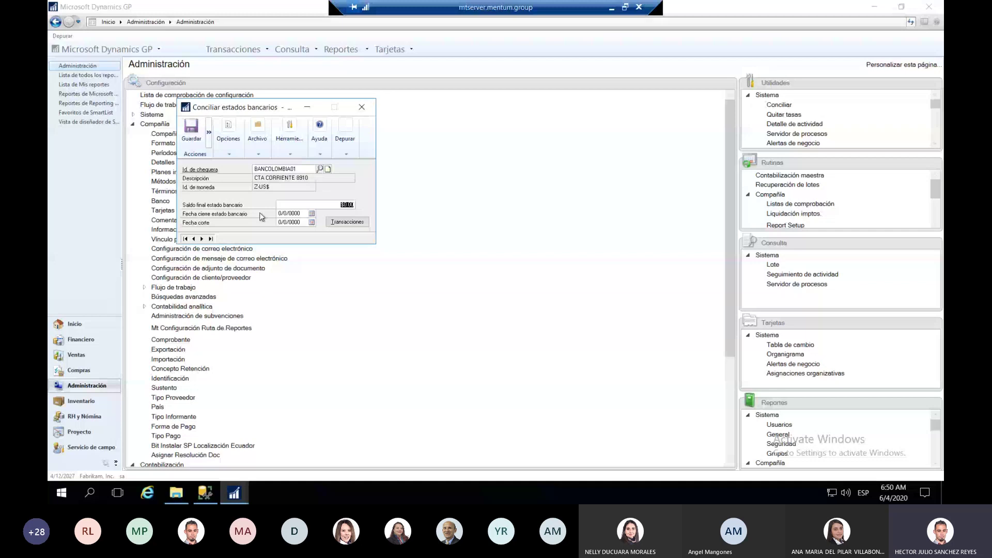
text(400000000)
key(Tab)
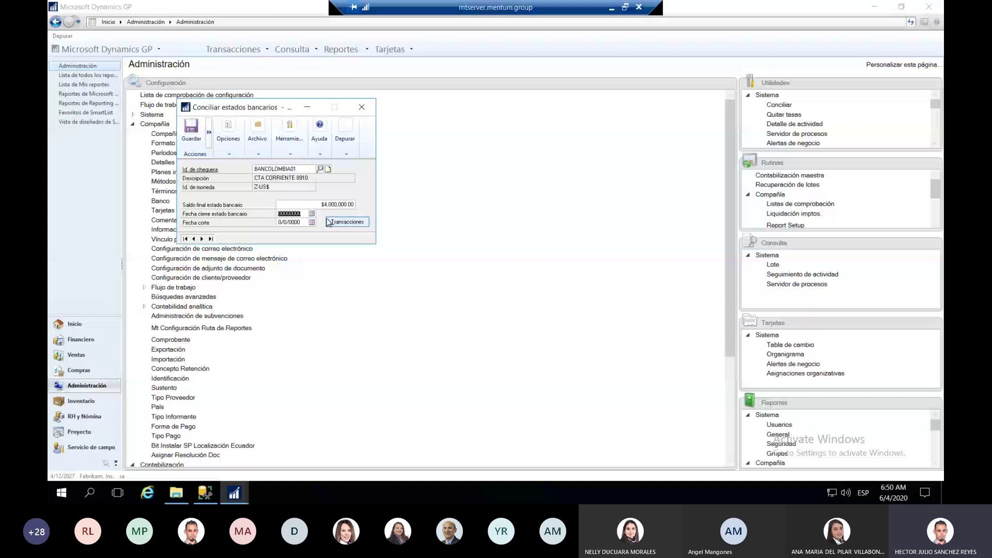
Step: Set the bank statement ending date to 6/30/2027 for the reconciliation
click(310, 213)
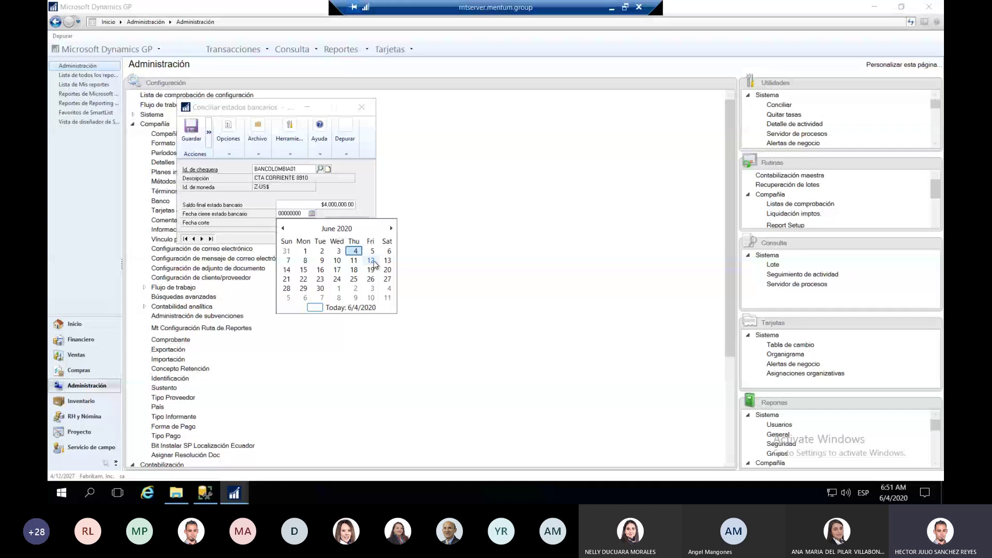
click(337, 228)
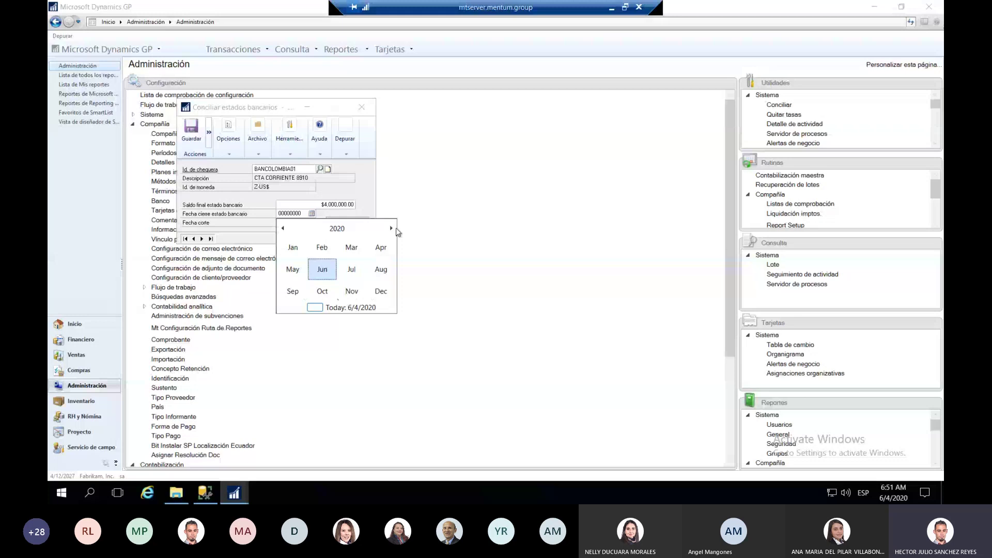
click(391, 228)
click(391, 228)
click(391, 228)
click(392, 228)
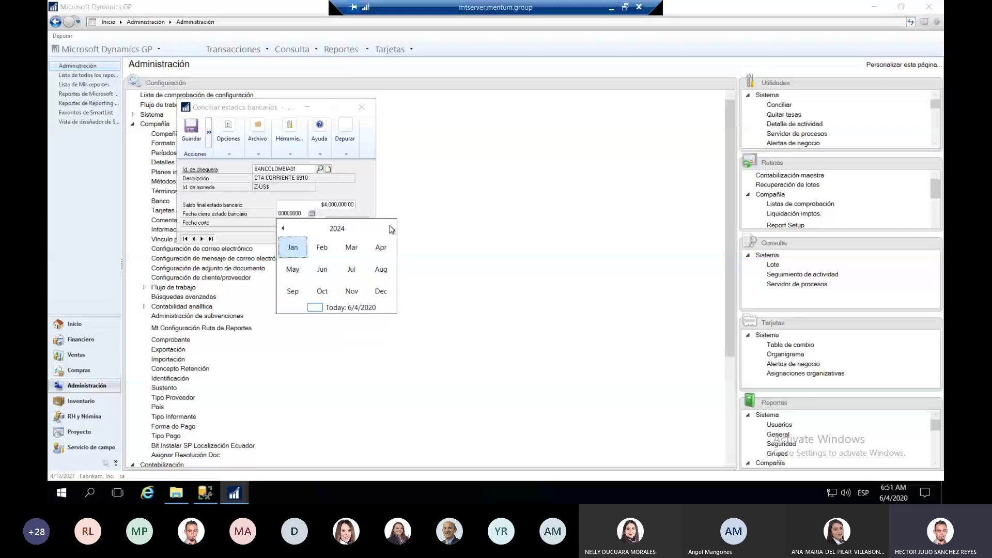
click(322, 270)
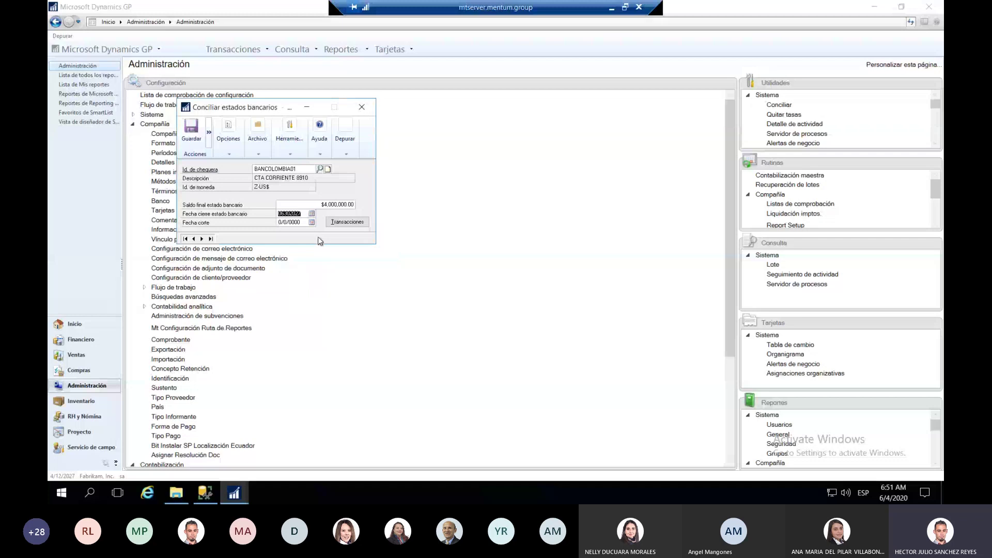
key(Tab)
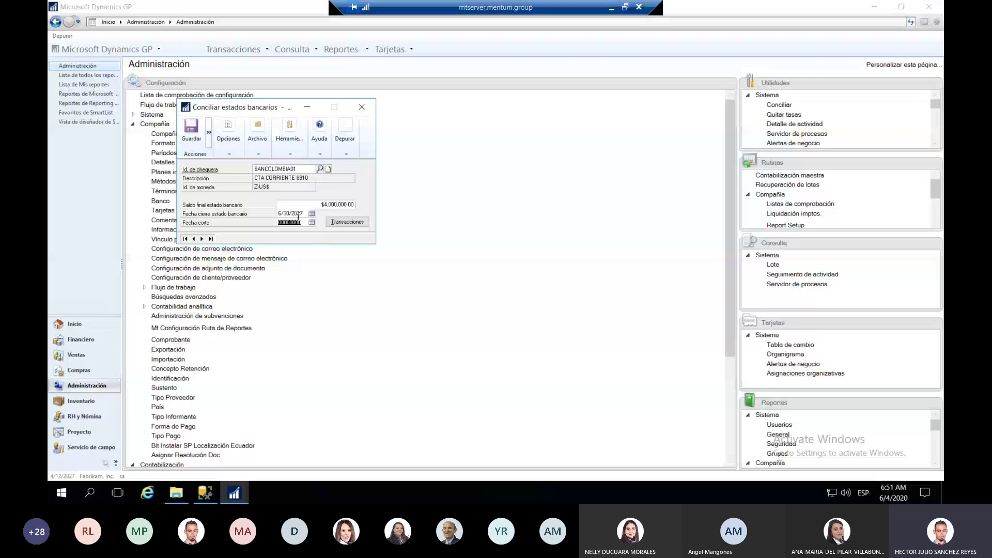
click(311, 222)
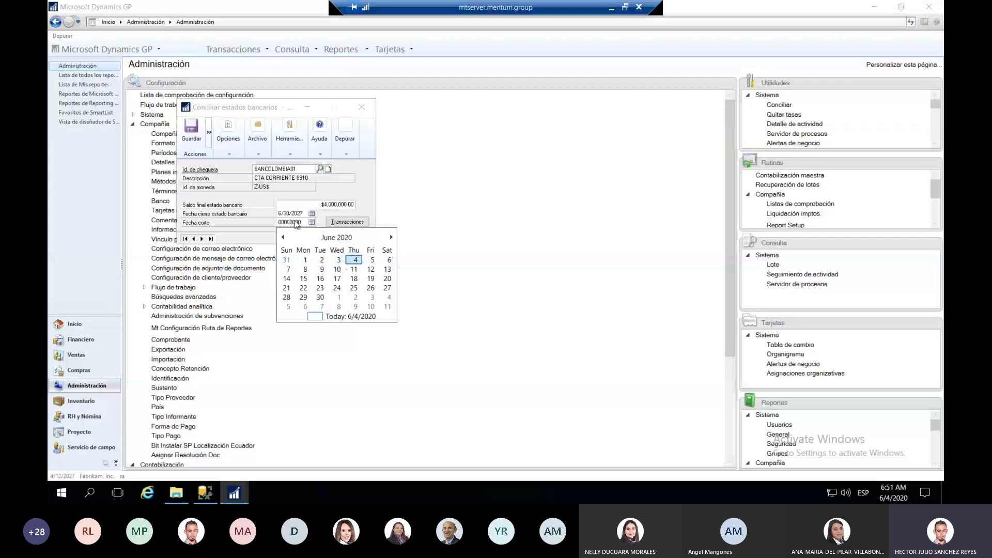
click(296, 223)
text(39)
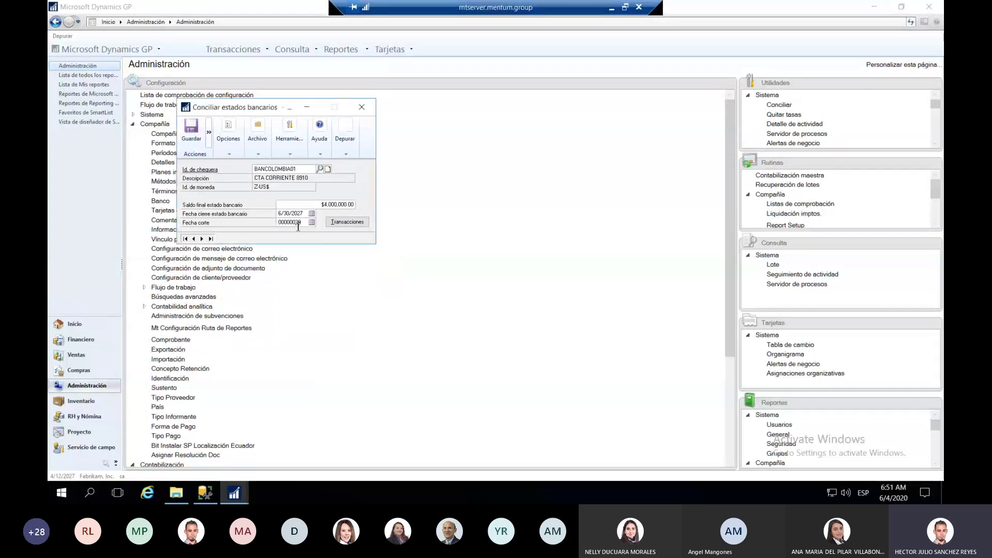
key(BackSpace)
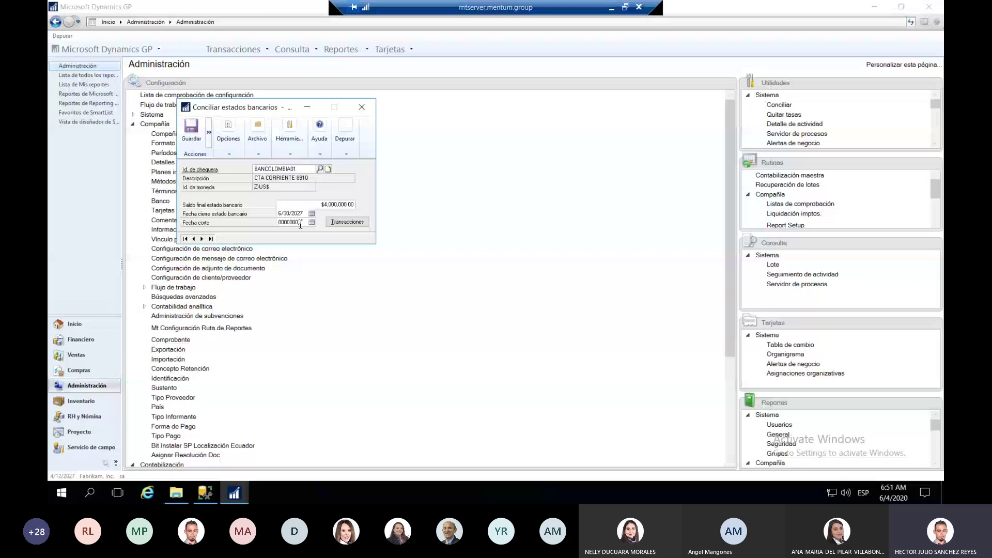
Step: Set the reconciliation cutoff date to 6/30/2027 and open the checkbook's bank transactions for selection
click(311, 222)
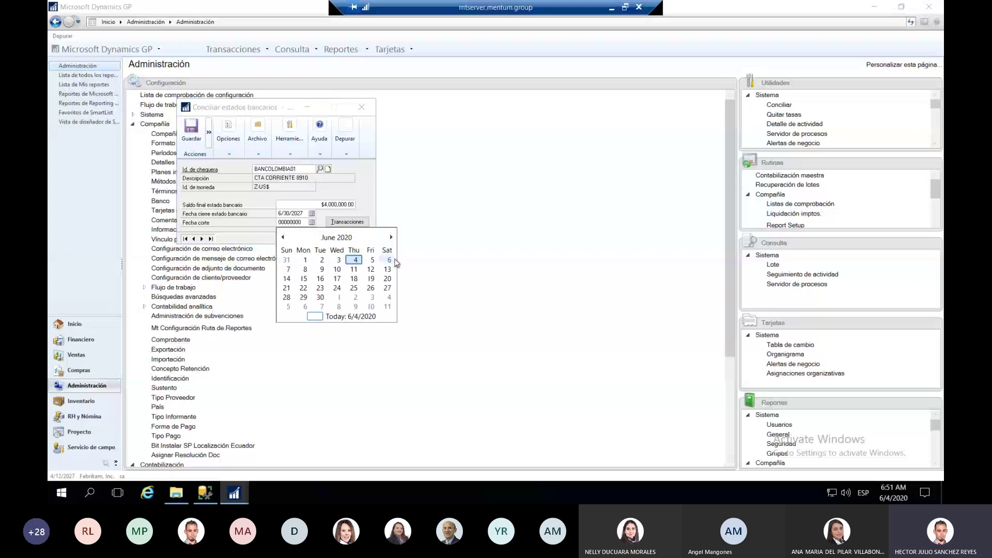
click(388, 259)
click(307, 222)
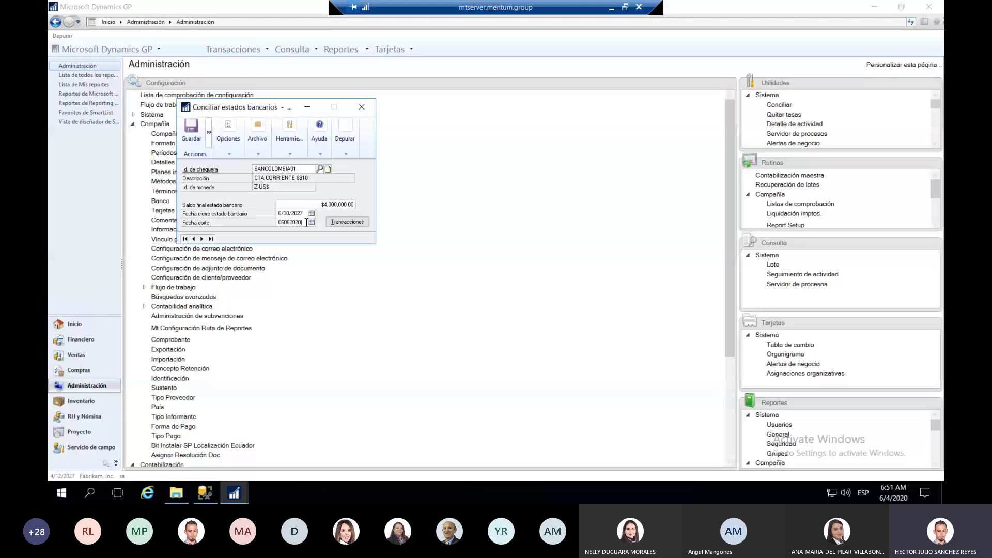
key(BackSpace)
text(7)
key(Left)
key(Left)
key(Left)
key(Left)
key(BackSpace)
key(BackSpace)
text(30)
click(330, 222)
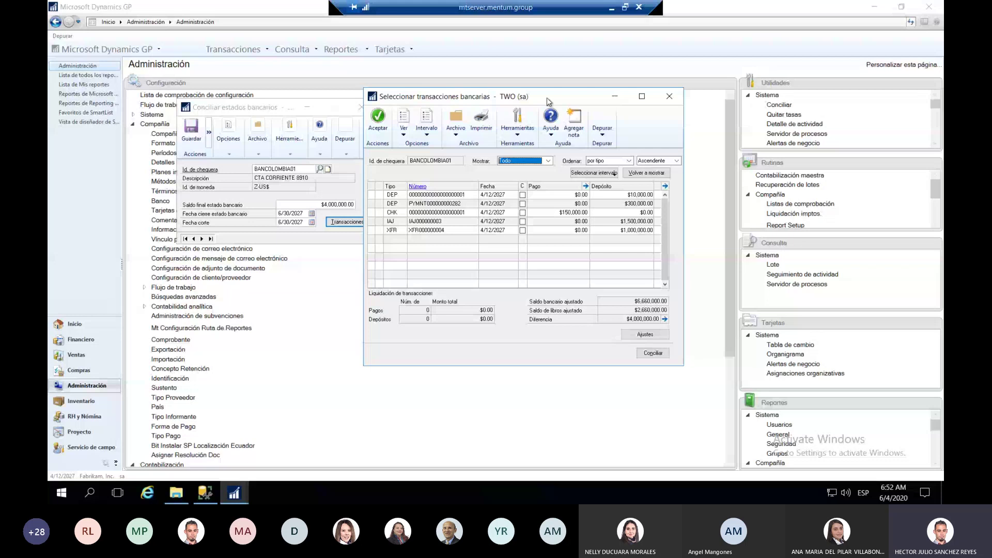
Step: Review the display filter, sort field and sort direction choices for the bank transactions, keeping all transactions by type in ascending order
click(547, 161)
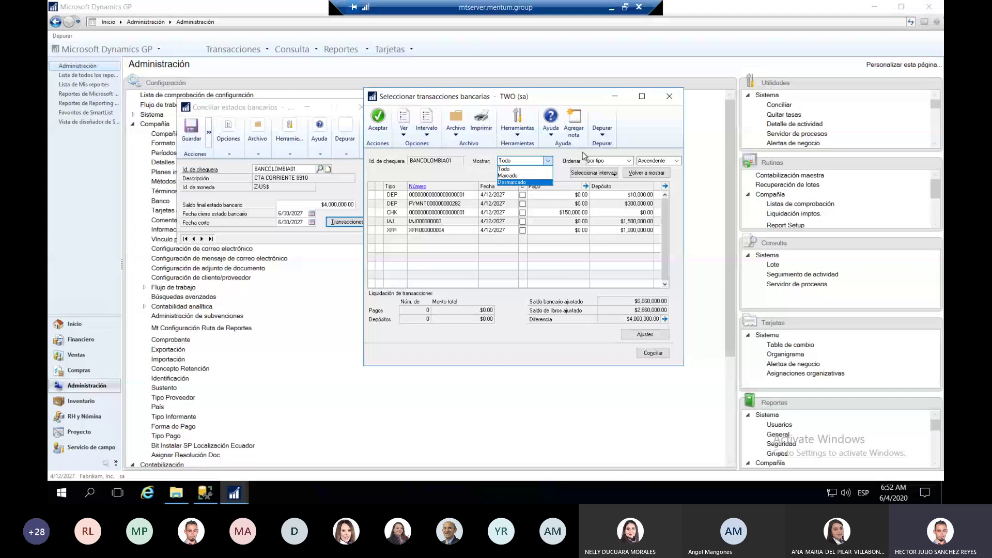
click(627, 160)
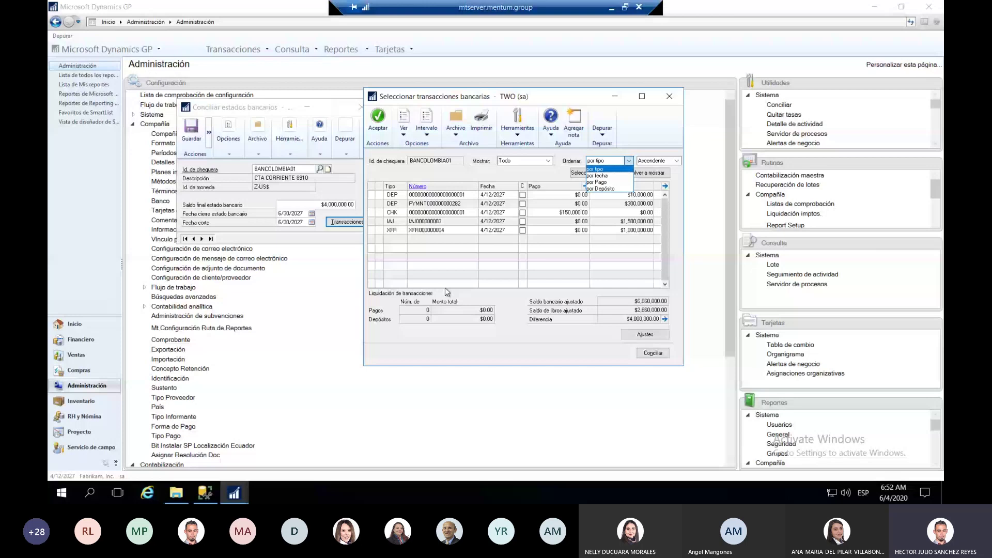
key(Down)
key(Down)
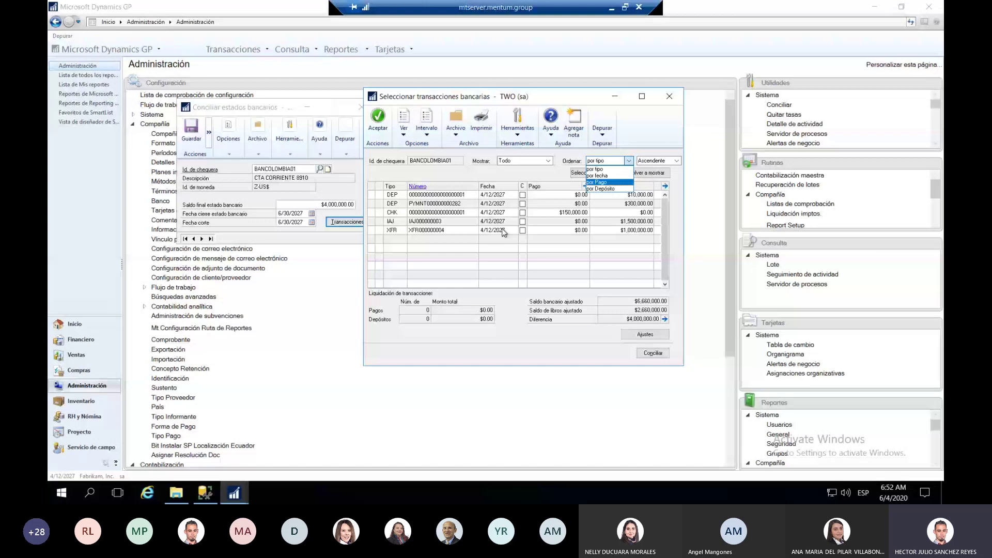
click(671, 162)
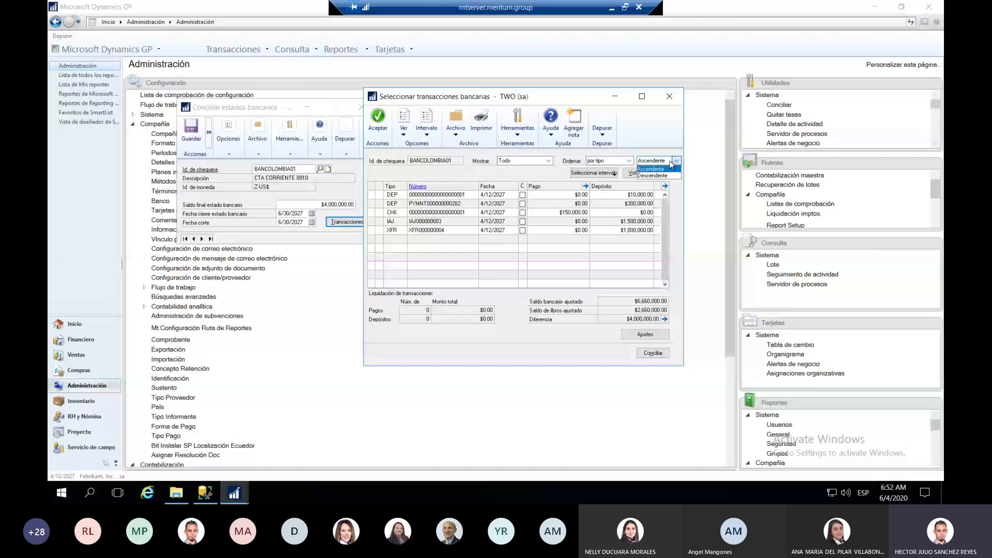
click(668, 169)
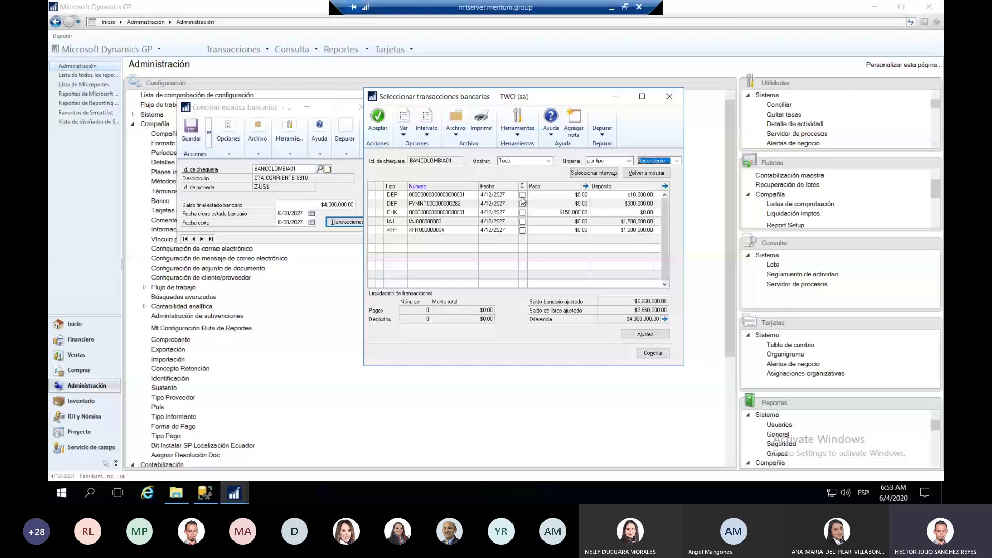
Step: Mark both deposits, the check, the IAJ adjustment and the XFR transfer as cleared
click(522, 196)
click(522, 205)
click(522, 212)
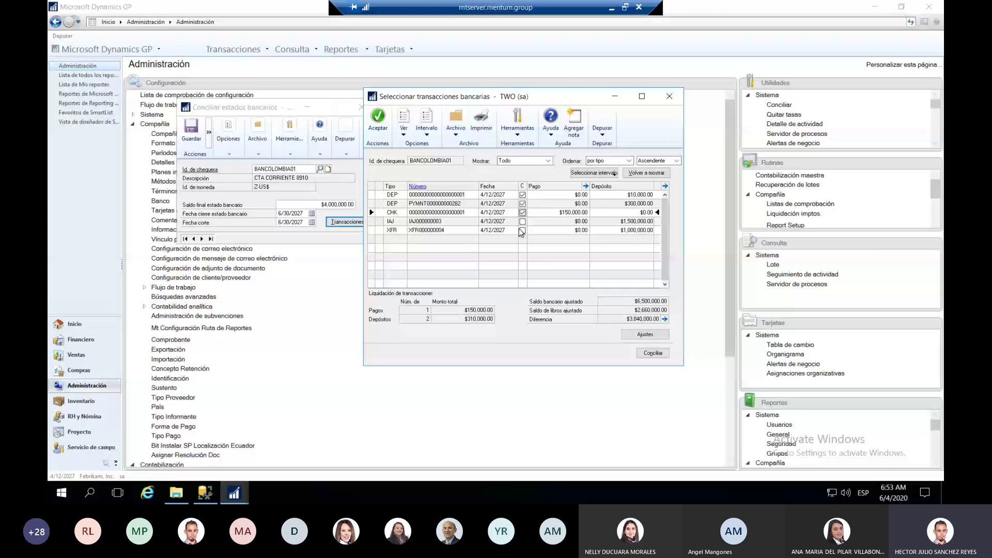
click(522, 221)
click(522, 230)
Step: Open the reconciliation adjustments, review the available adjustment types and the amount field, and close without entering an adjustment
click(631, 334)
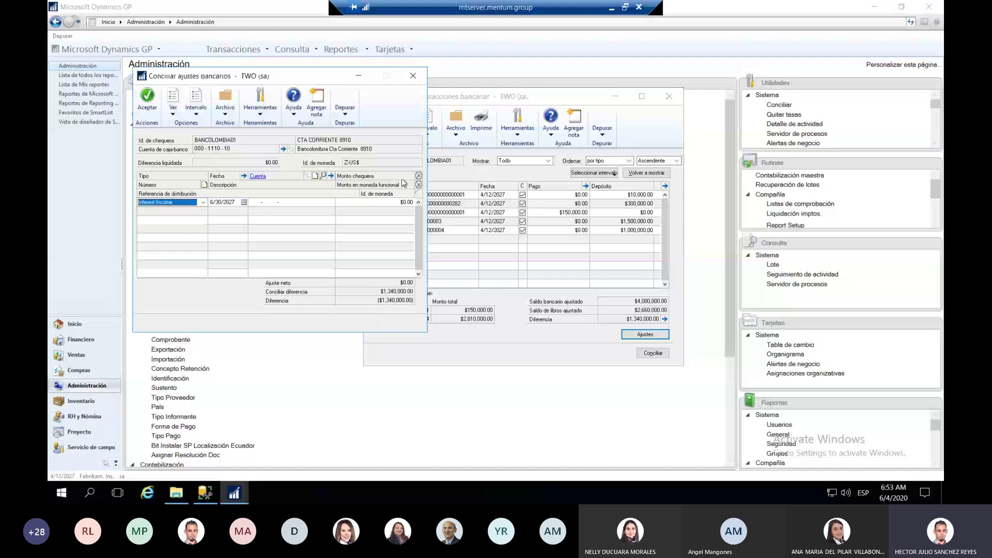
click(199, 203)
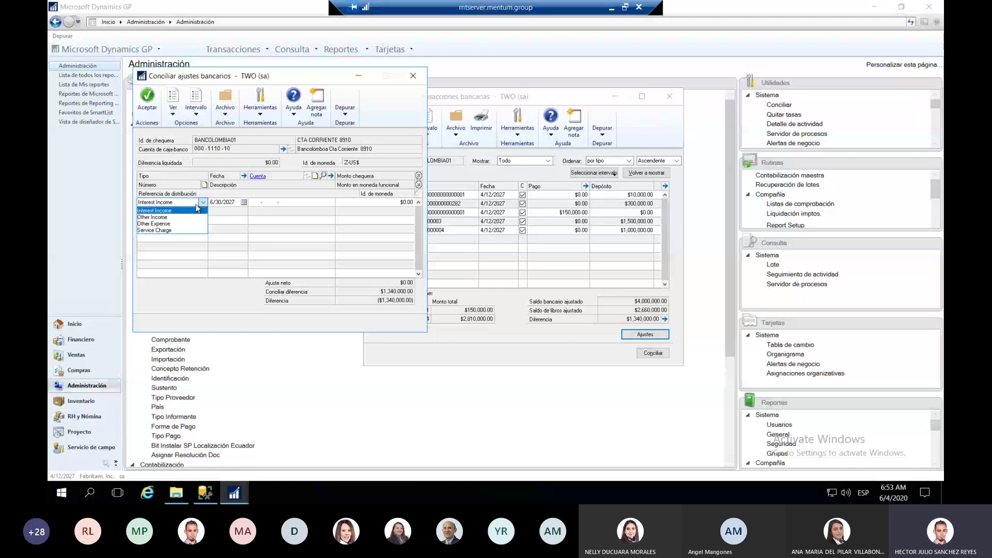
click(196, 209)
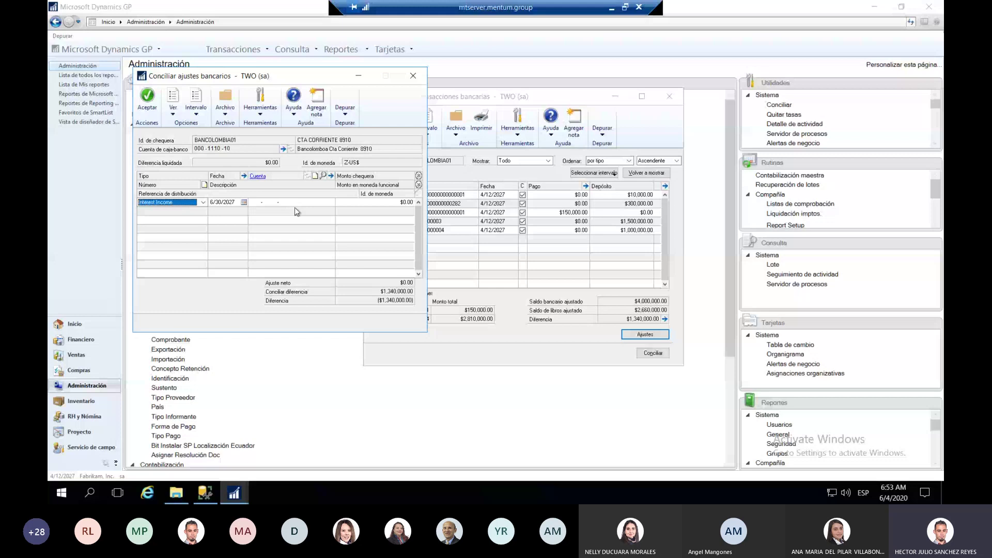
click(390, 202)
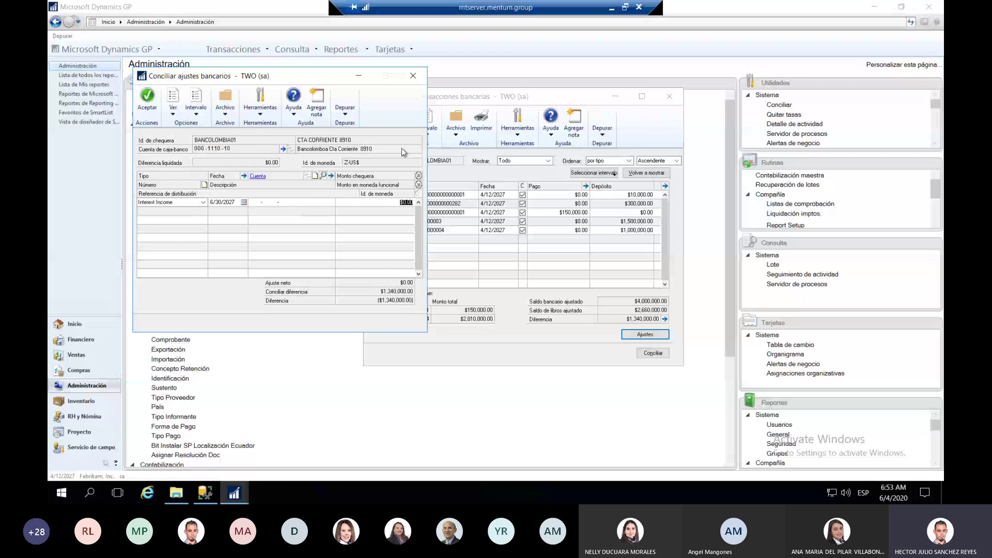
click(412, 76)
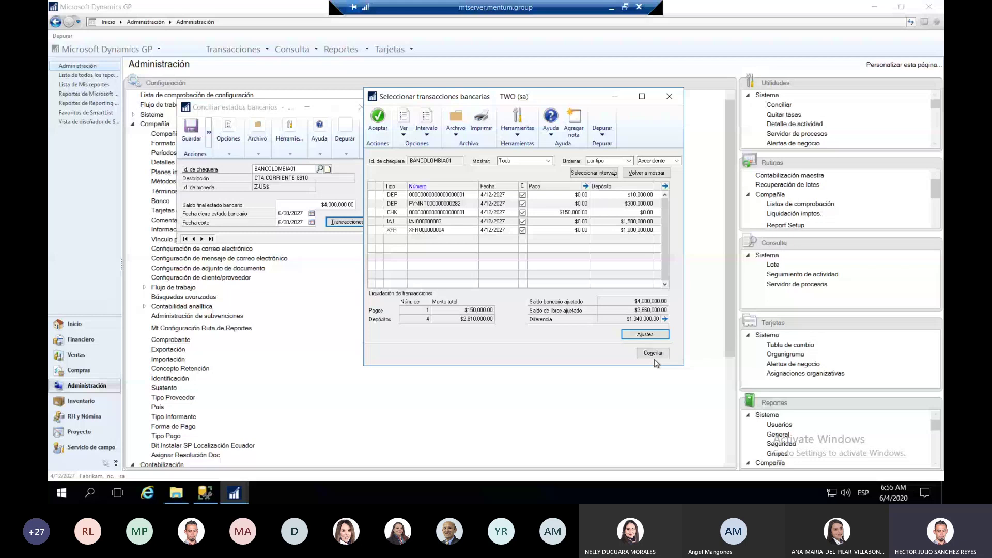
Step: Try to reconcile the marked BANCOLOMBIA01 transactions and close the bank statement reconciliation
click(653, 354)
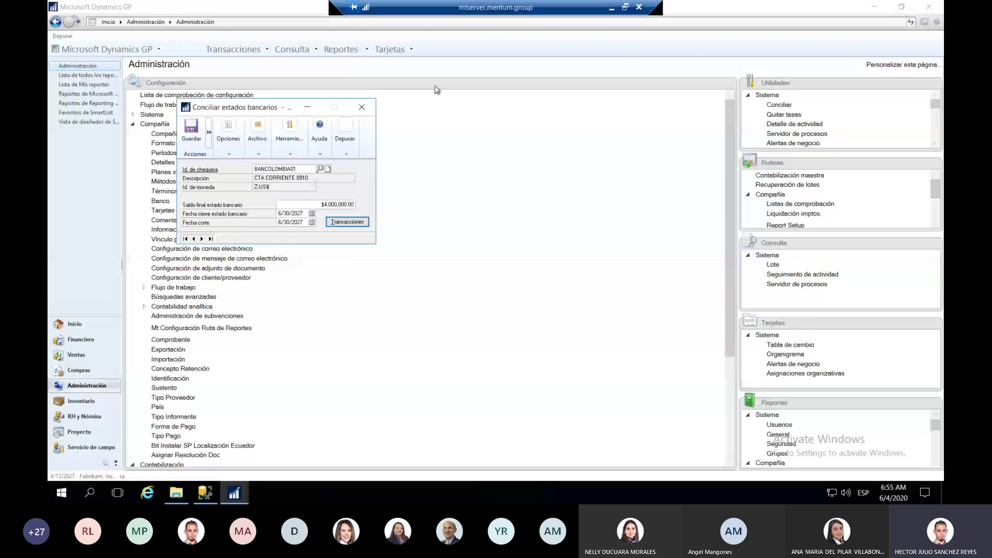
click(361, 107)
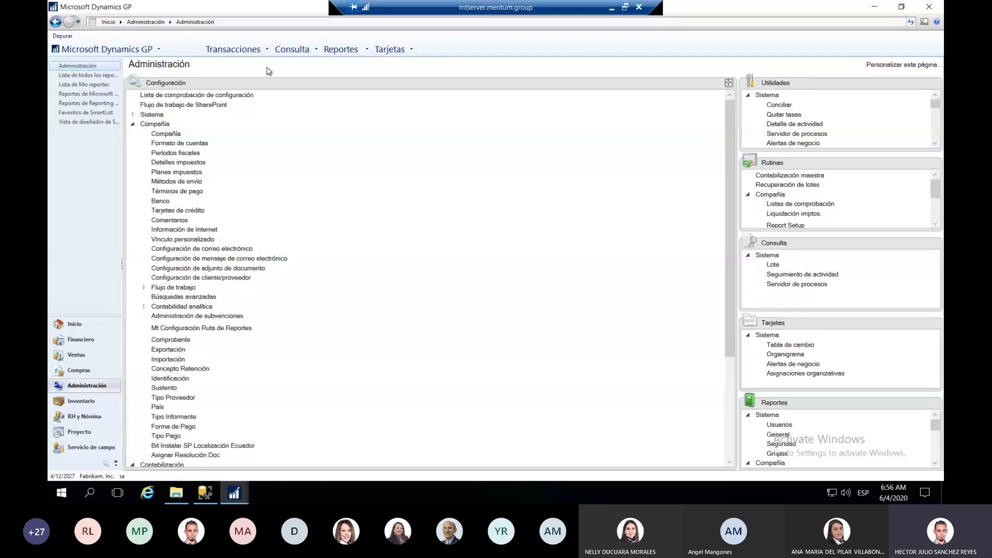
Step: Open the financial bank deposit entry window, review its deposit options and receipt list, and close it without entering a deposit
click(255, 53)
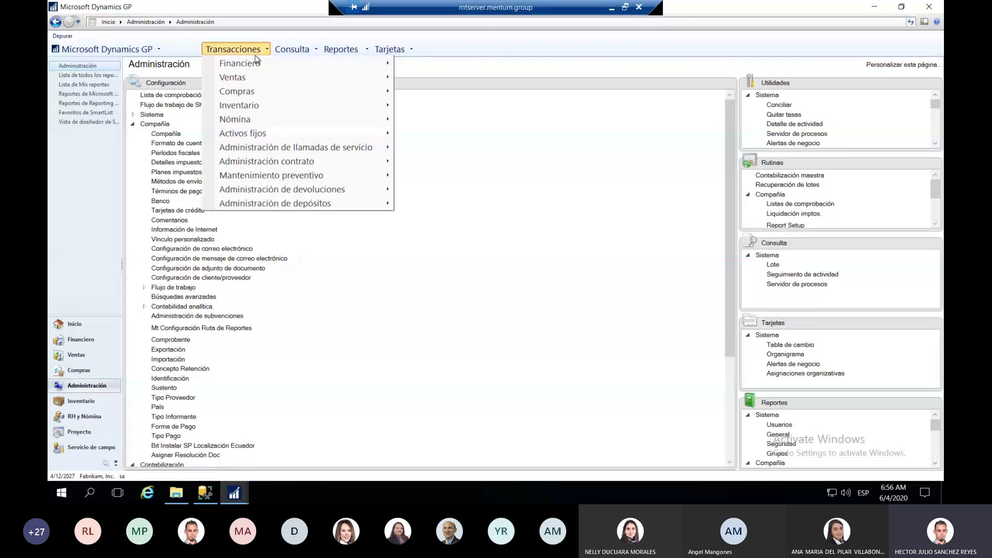
mouse_move(354, 113)
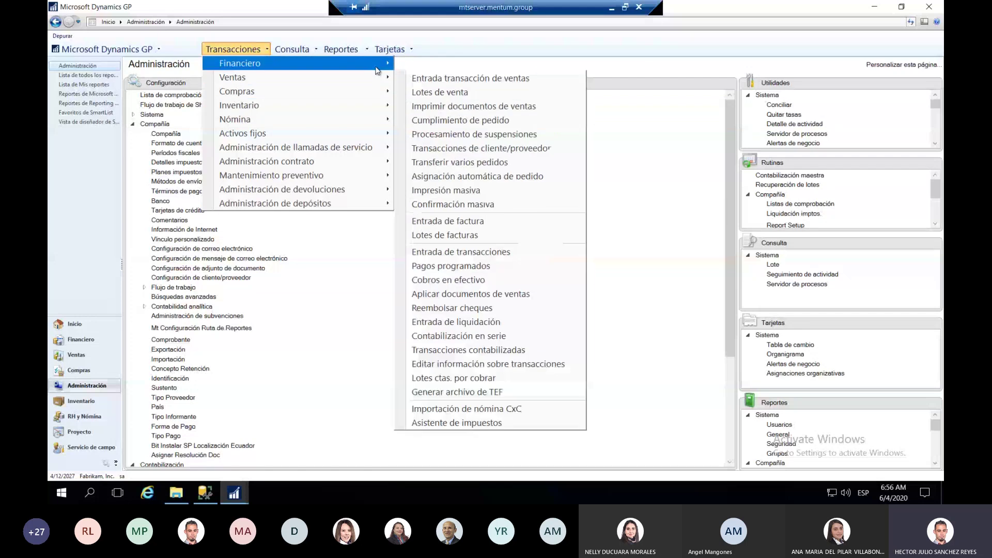
mouse_move(377, 71)
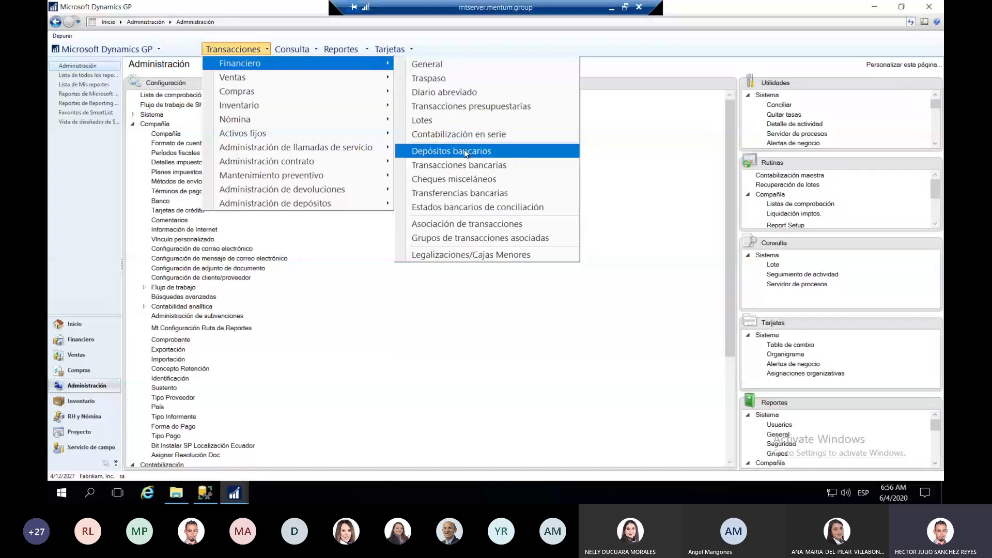
click(465, 152)
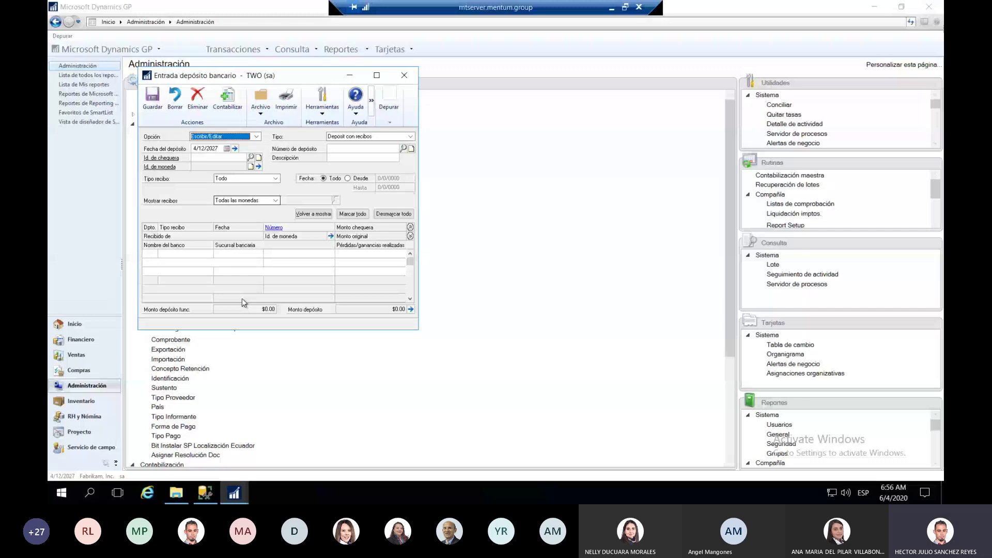
Step: Open the bank transaction entry window and set its option to Anular transacción to show how a transaction is voided
click(233, 49)
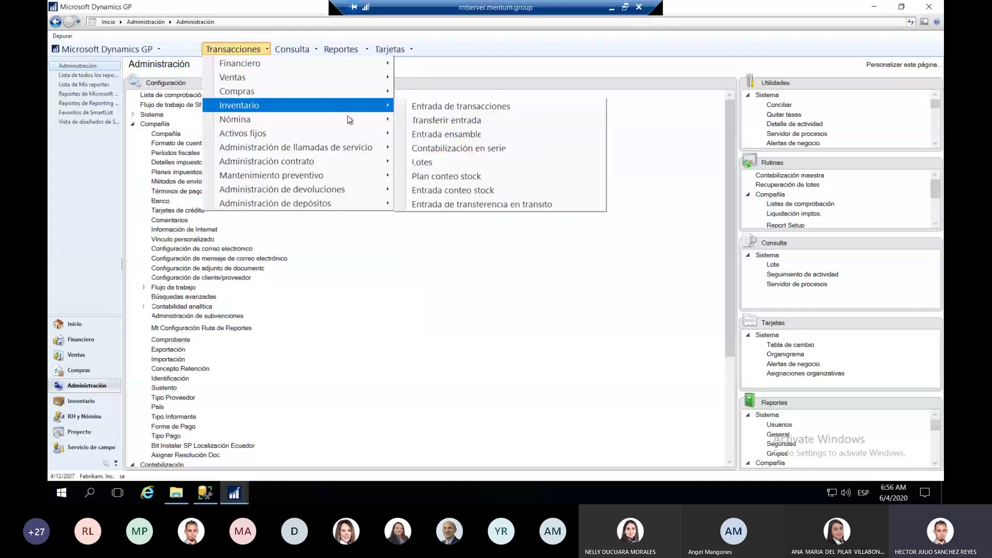
mouse_move(367, 66)
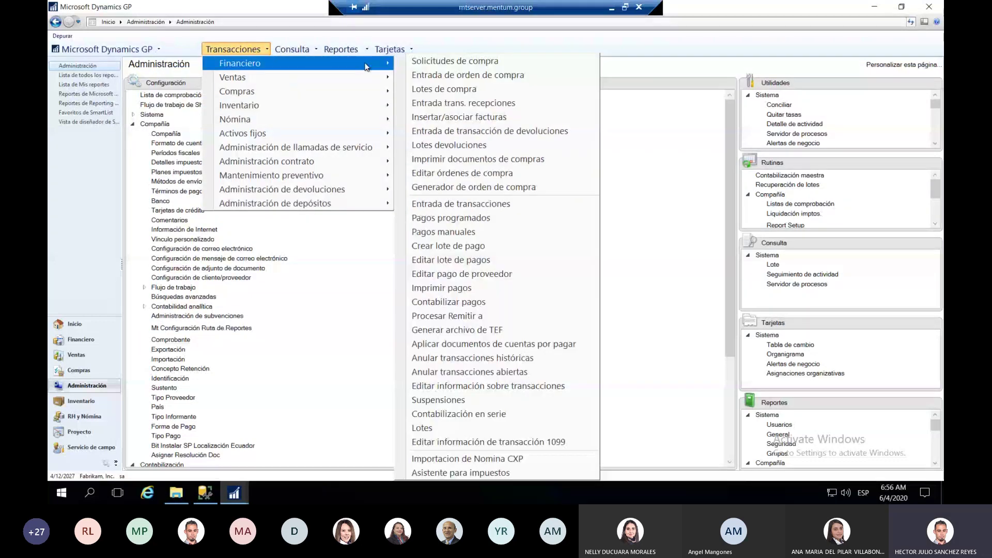
click(471, 167)
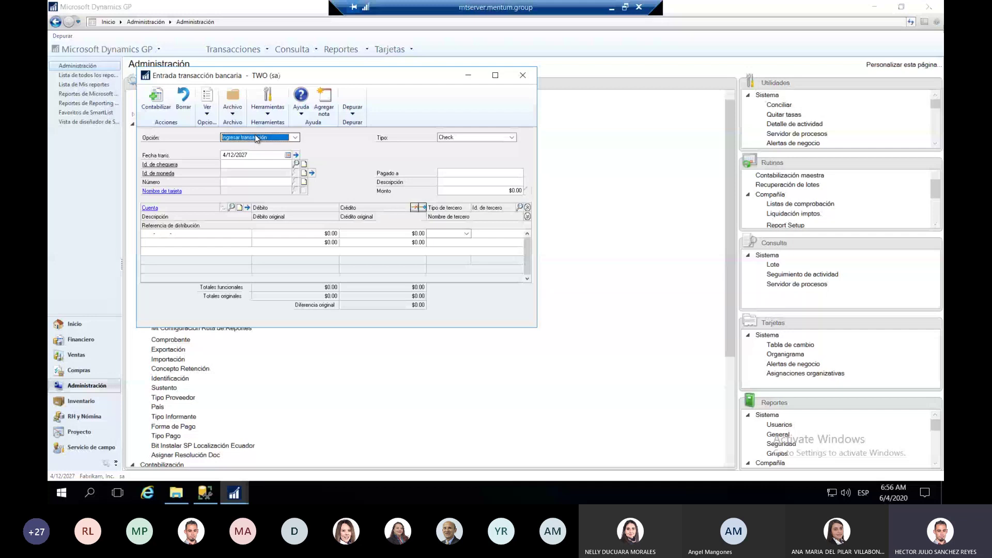
click(256, 138)
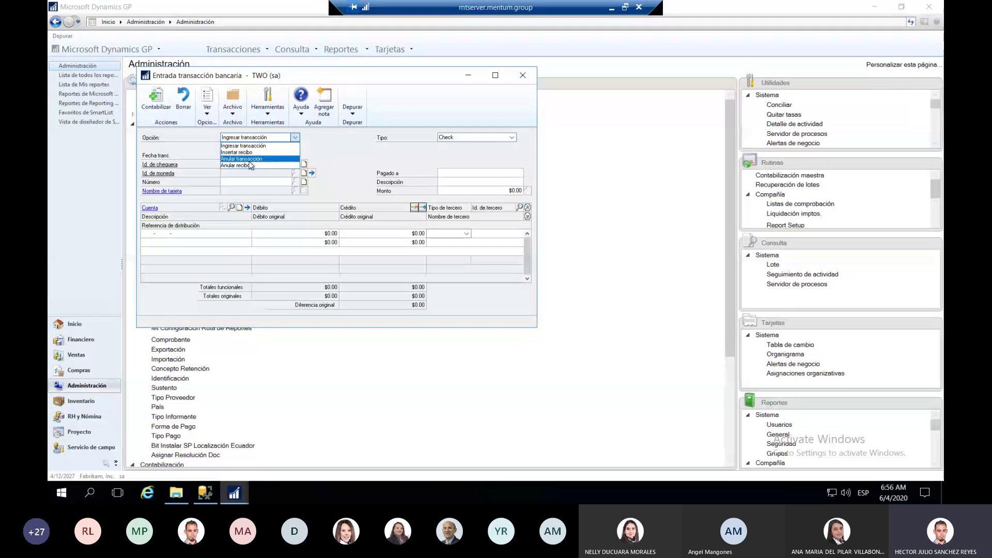
click(250, 162)
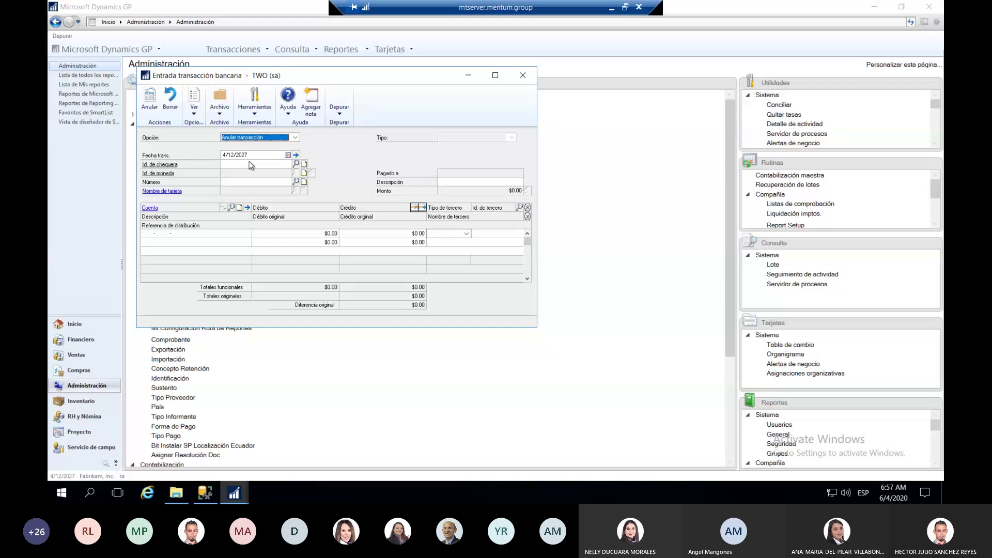
Step: Open SmartList and display the Transacciones bancarias list from the Financiero folder
click(133, 57)
click(133, 52)
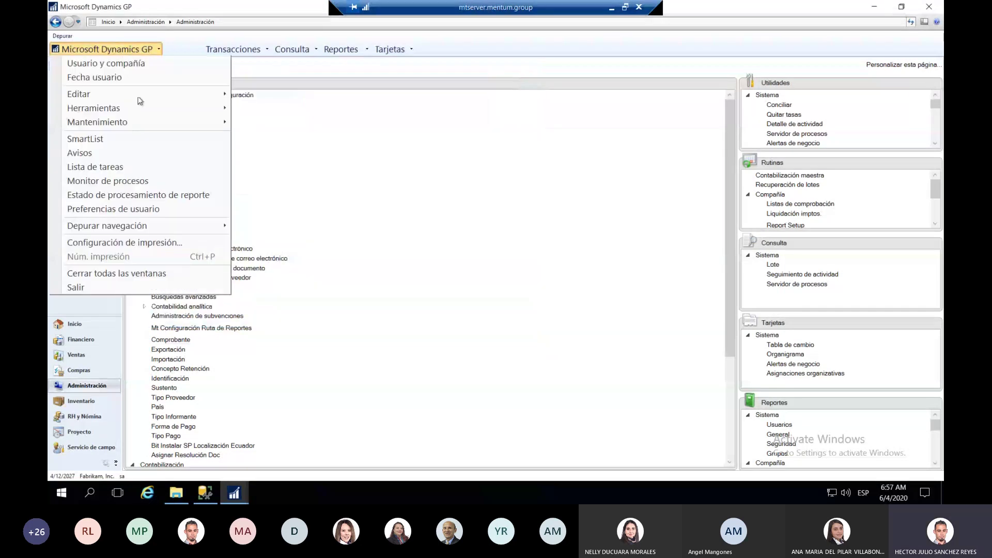
click(134, 140)
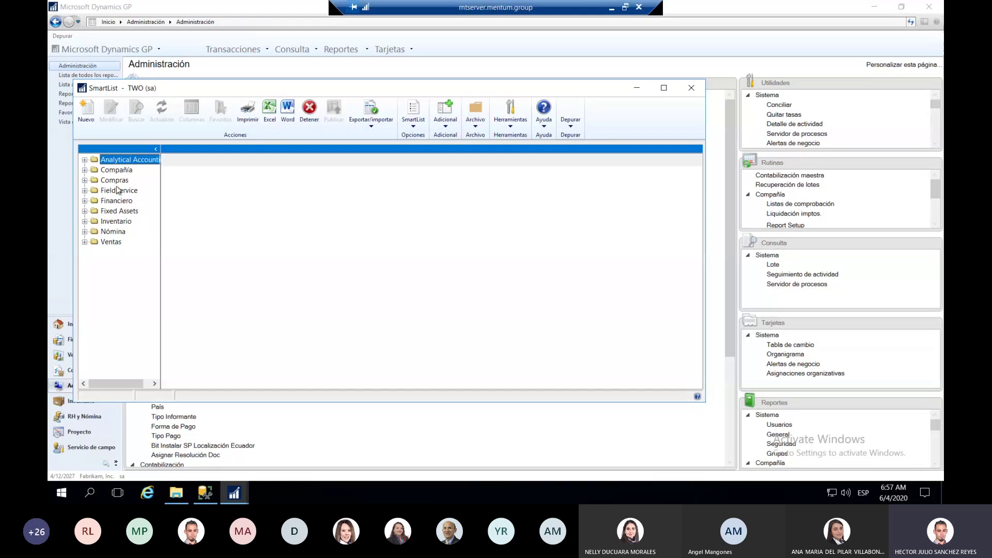
click(85, 201)
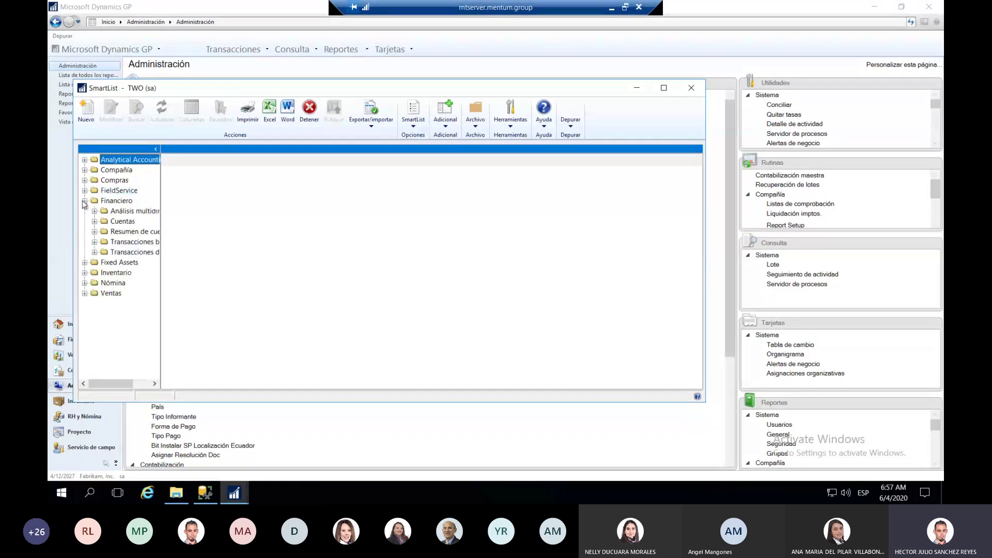
click(132, 241)
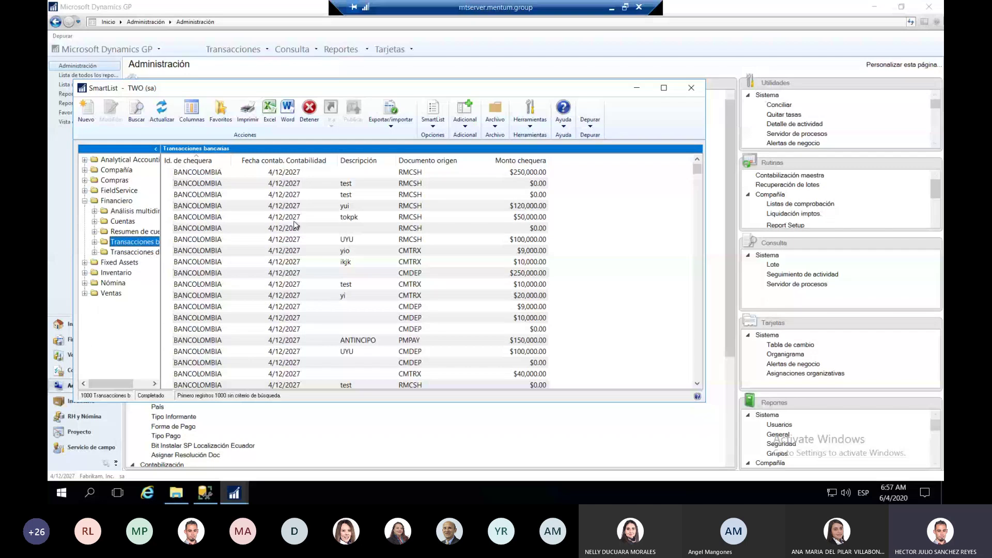
Step: Review the additional columns available for the bank transactions list, such as Anulado, Conciliado(a) and Depositado, and cancel without adding any
click(191, 111)
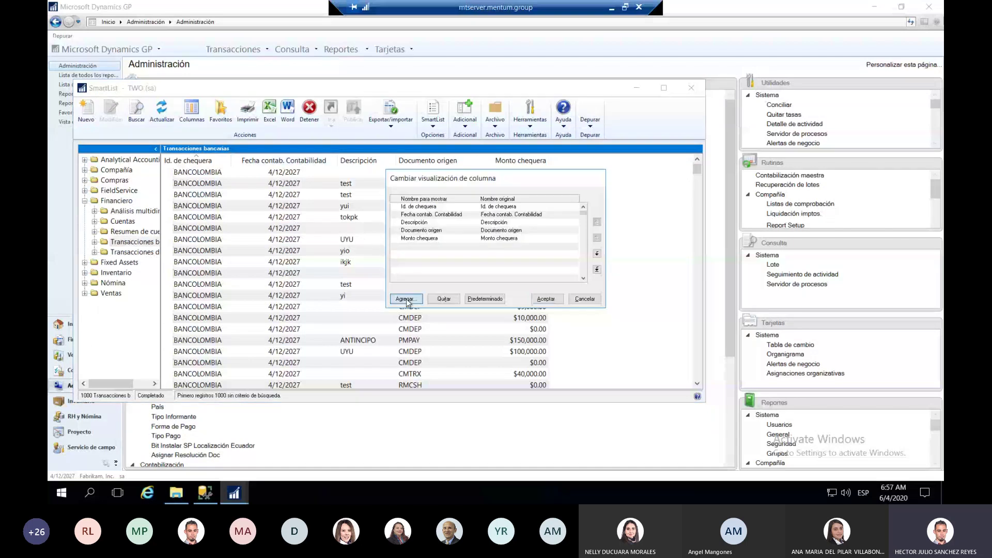
click(406, 299)
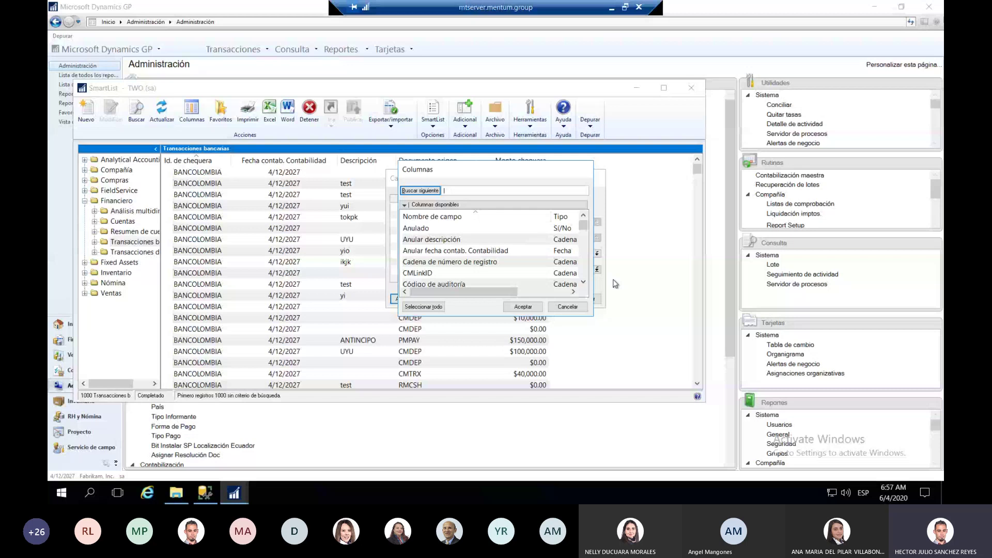
click(583, 282)
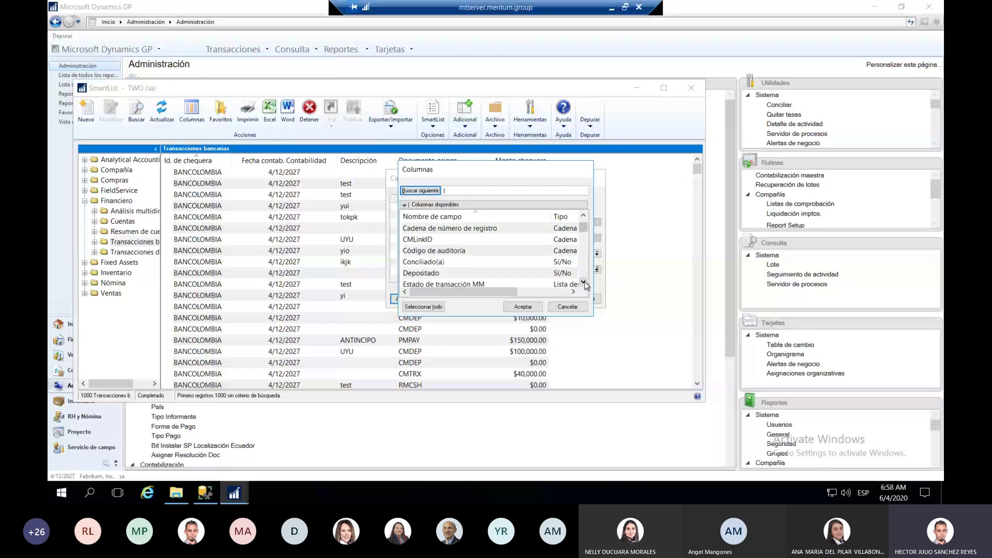
click(583, 282)
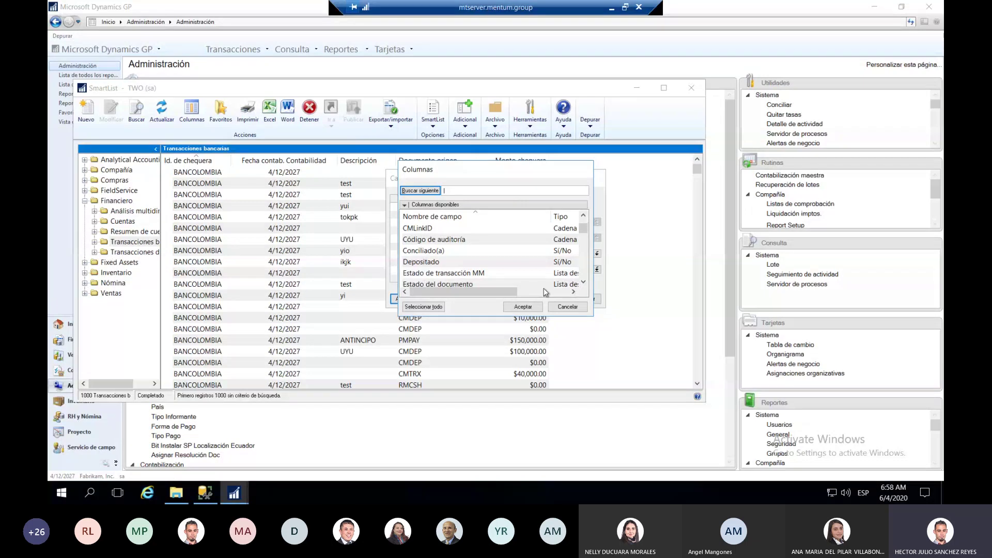
click(567, 307)
click(450, 298)
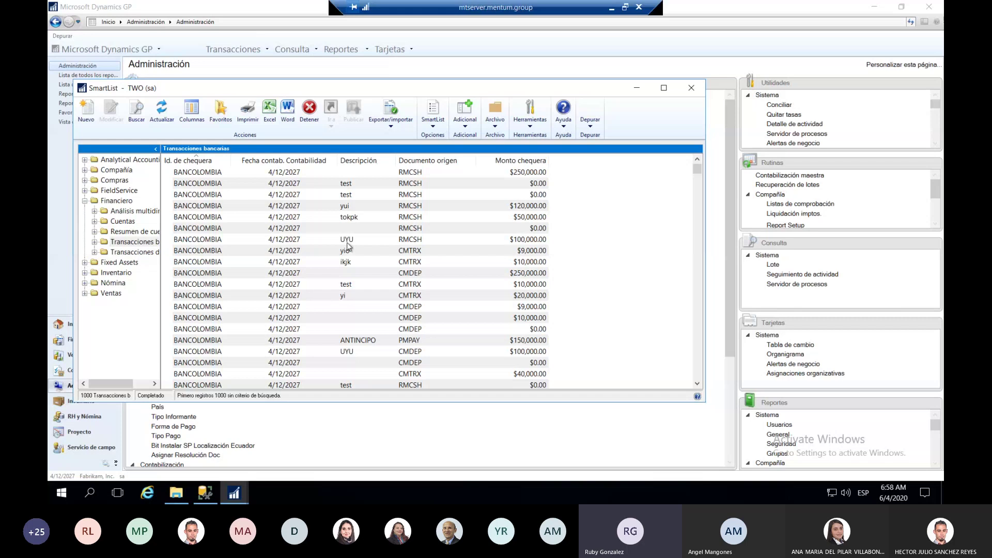
Step: Leave SmartList, review the financial bank transaction options, and view the bank deposit entry window without recording anything
click(272, 73)
click(233, 49)
mouse_move(320, 63)
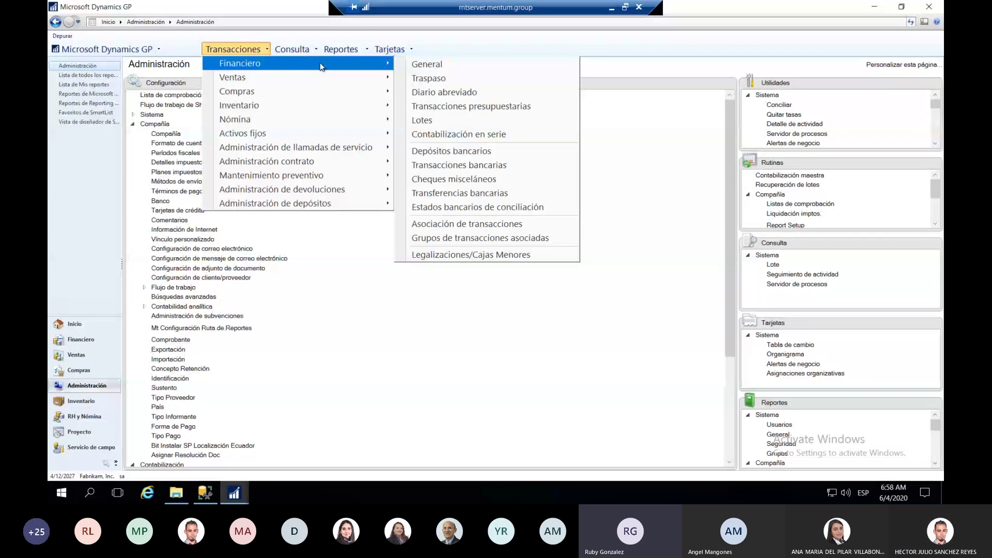
mouse_move(334, 80)
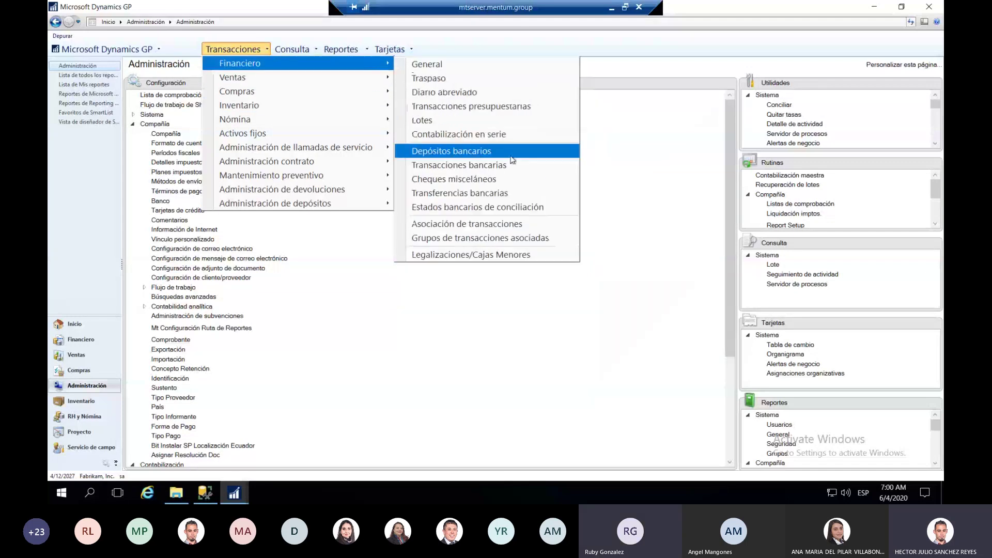
click(450, 150)
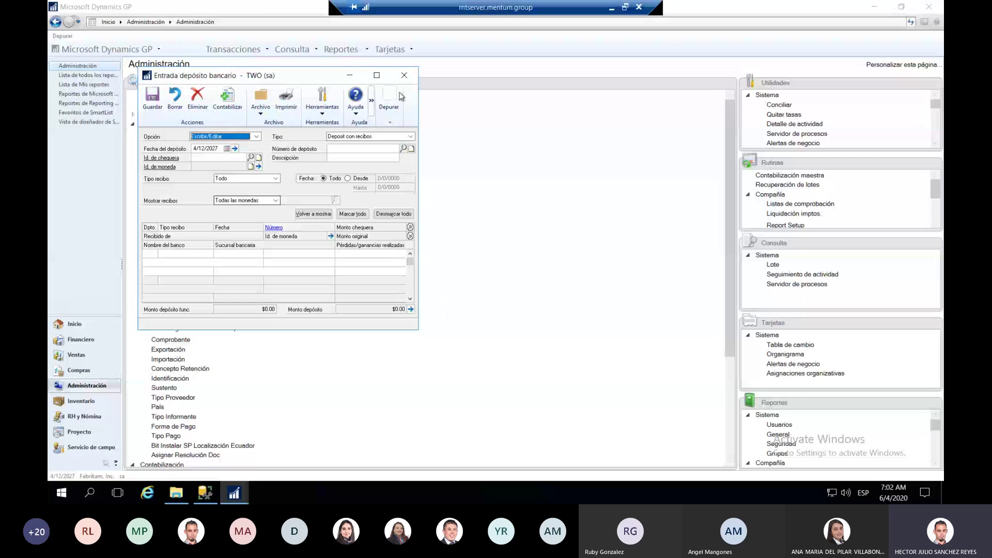
Step: Open the financial checkbook reports, view the Registro de chequera report options, and close the window without printing
click(341, 49)
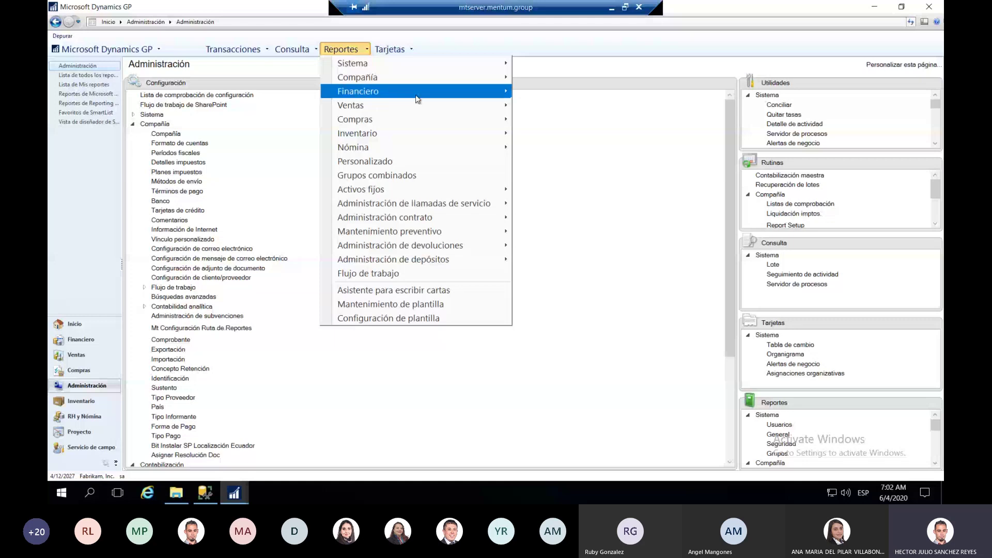
click(415, 94)
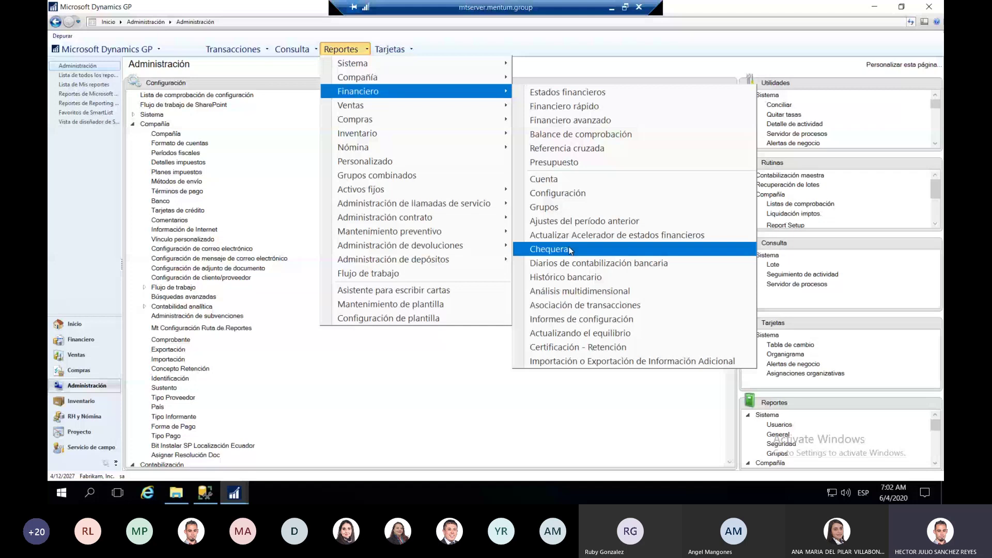
click(569, 251)
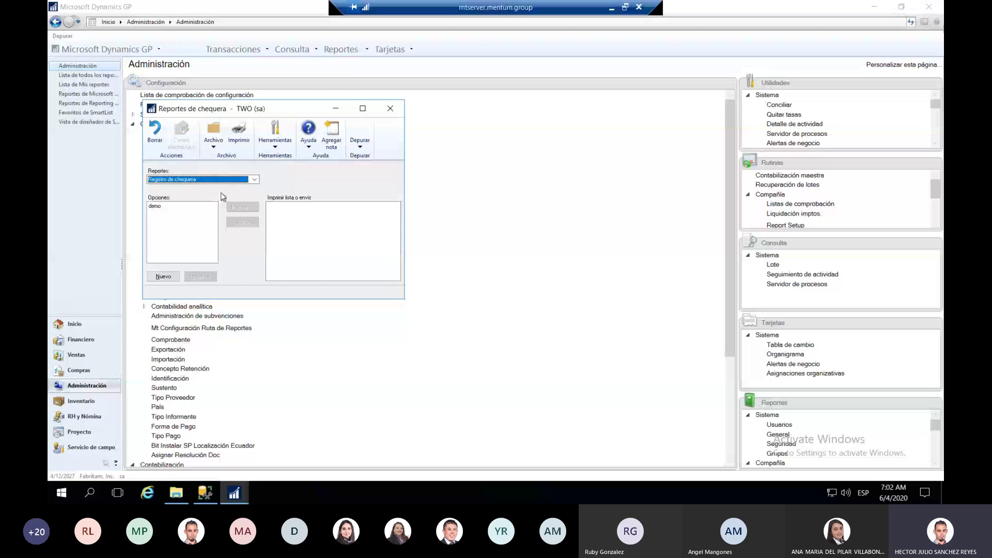
click(390, 108)
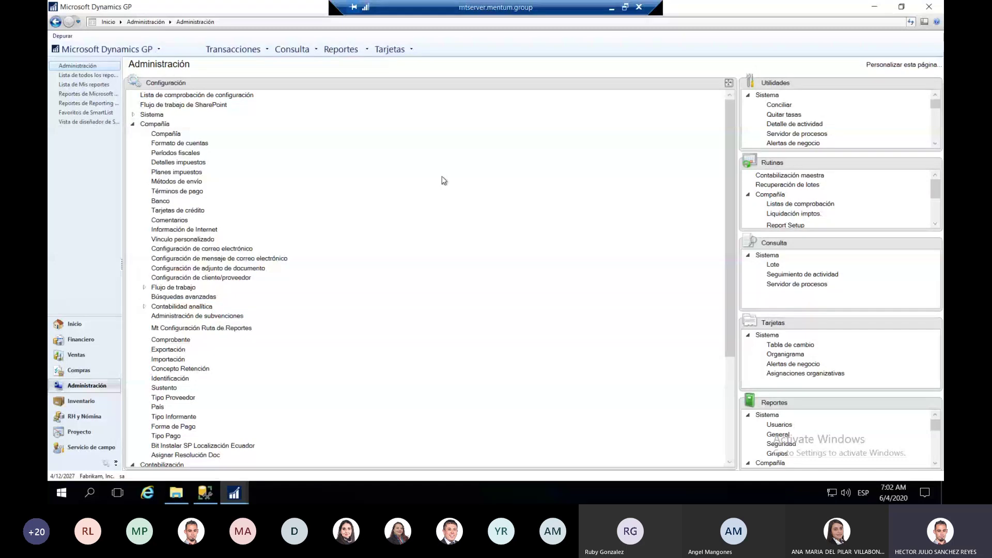